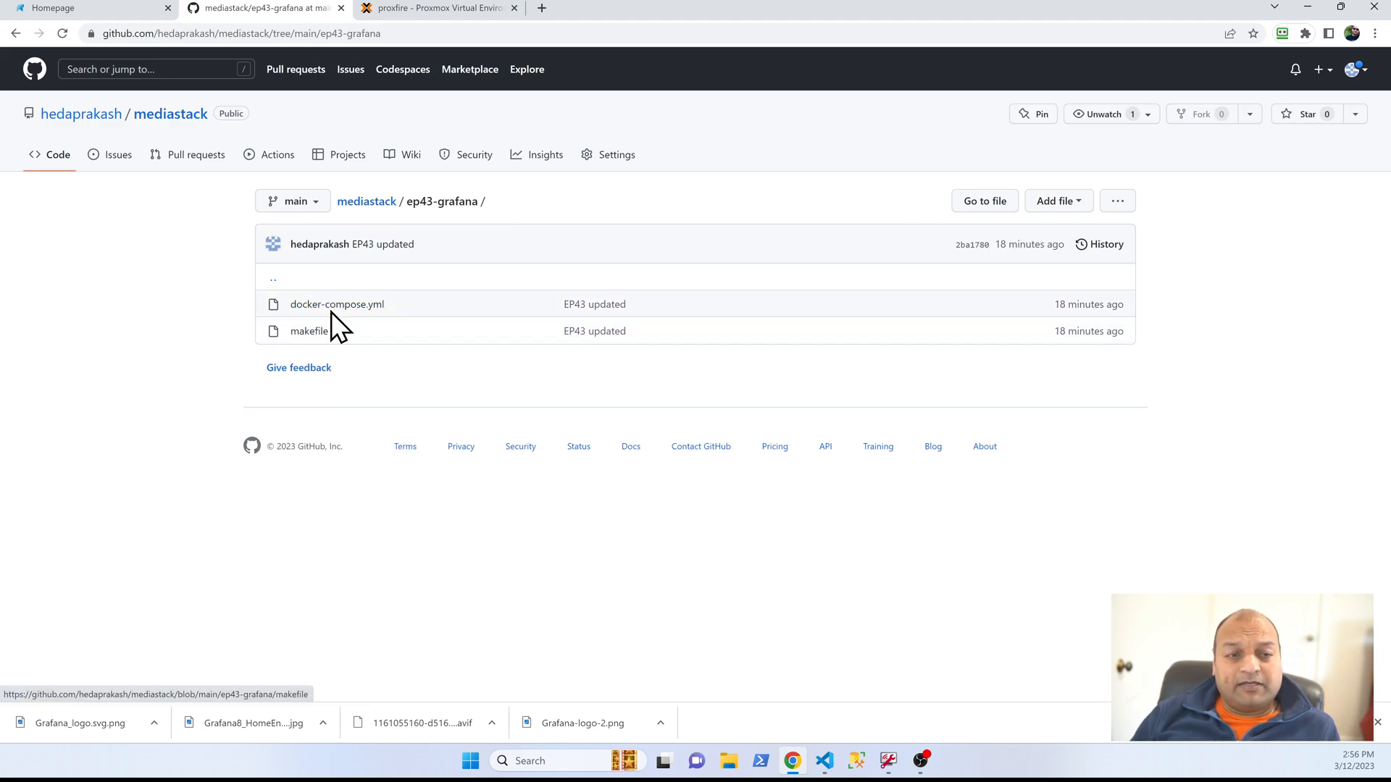
Step: Switch to Visual Studio Code and open the makefile from the ep43-grafana folder of mediastack
left_click(824, 761)
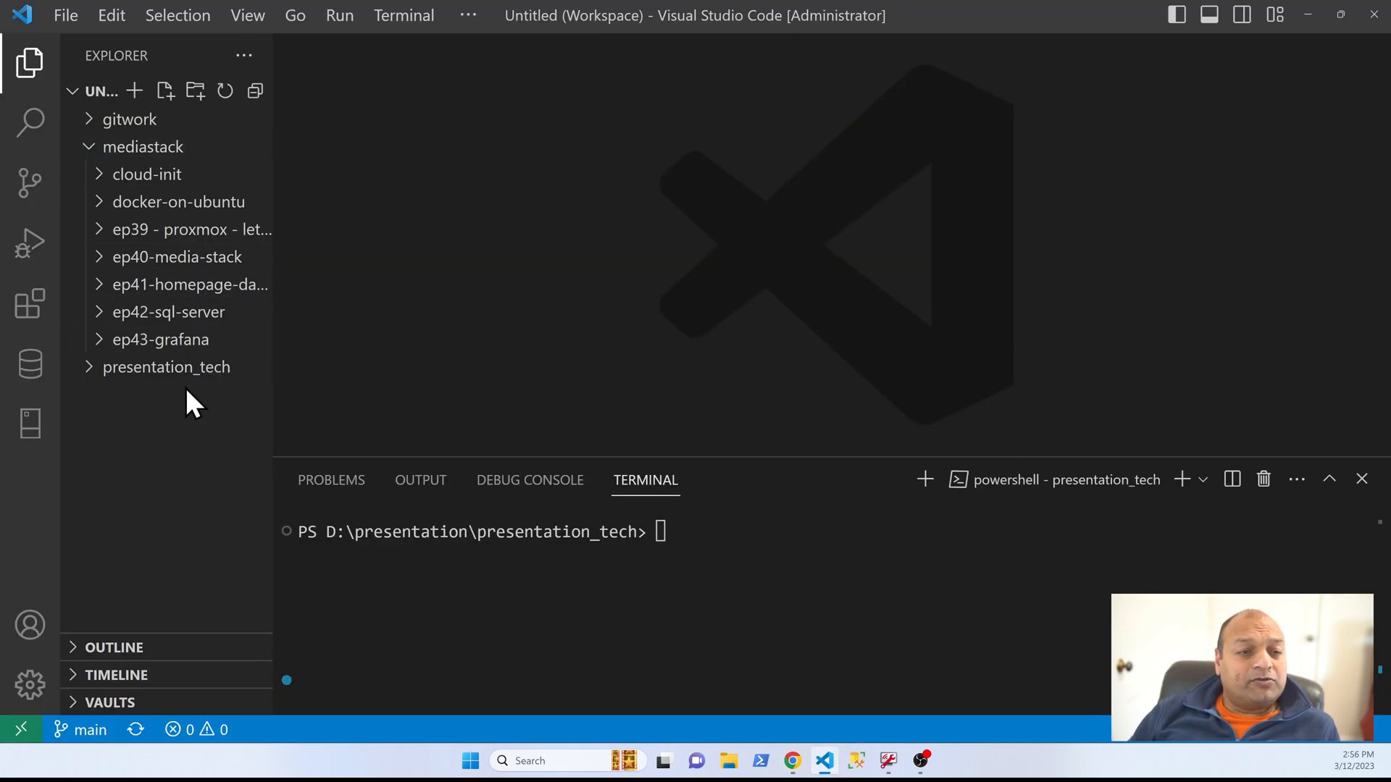
left_click(95, 340)
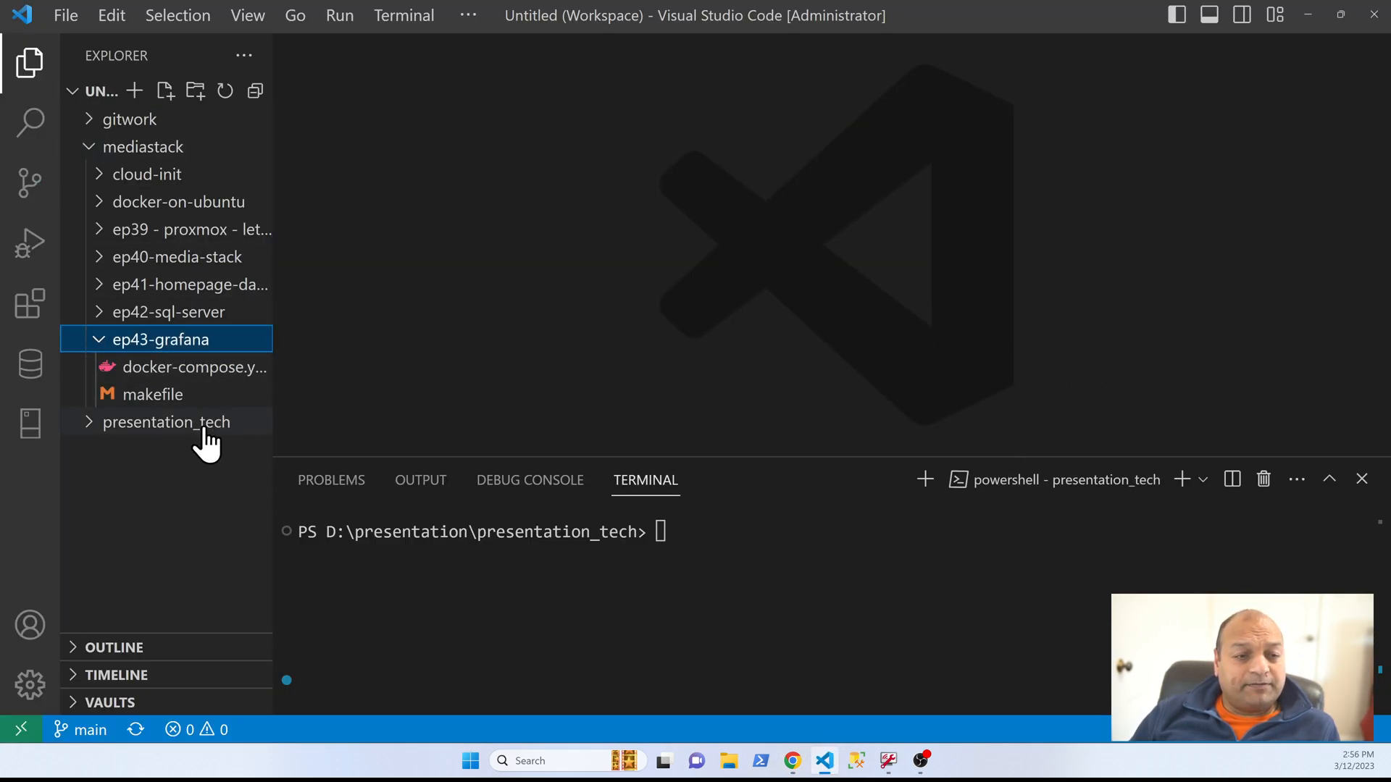
left_click(149, 398)
Step: Examine the makefile commands for making a new clone and for refreshing an existing clone of mediastack
left_click(683, 238)
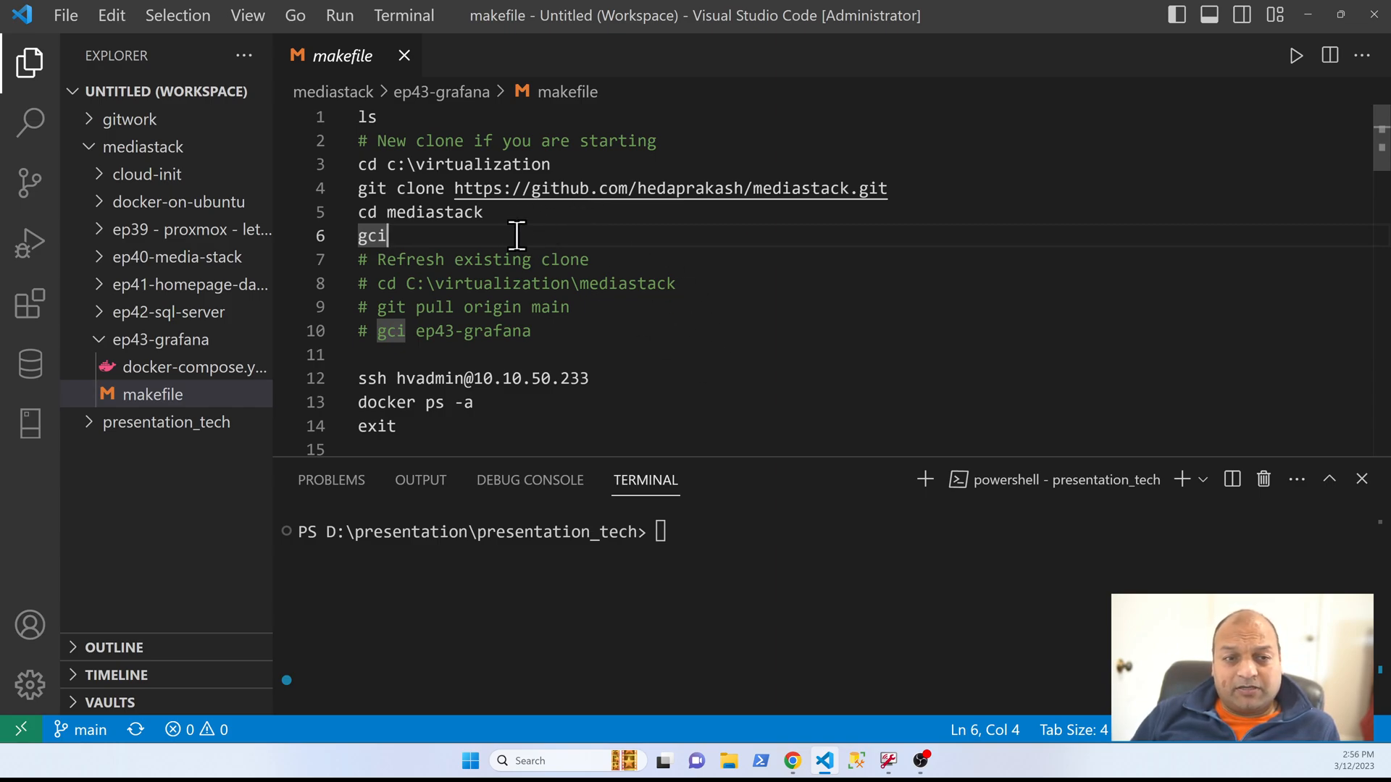
left_click_drag(523, 228, 351, 168)
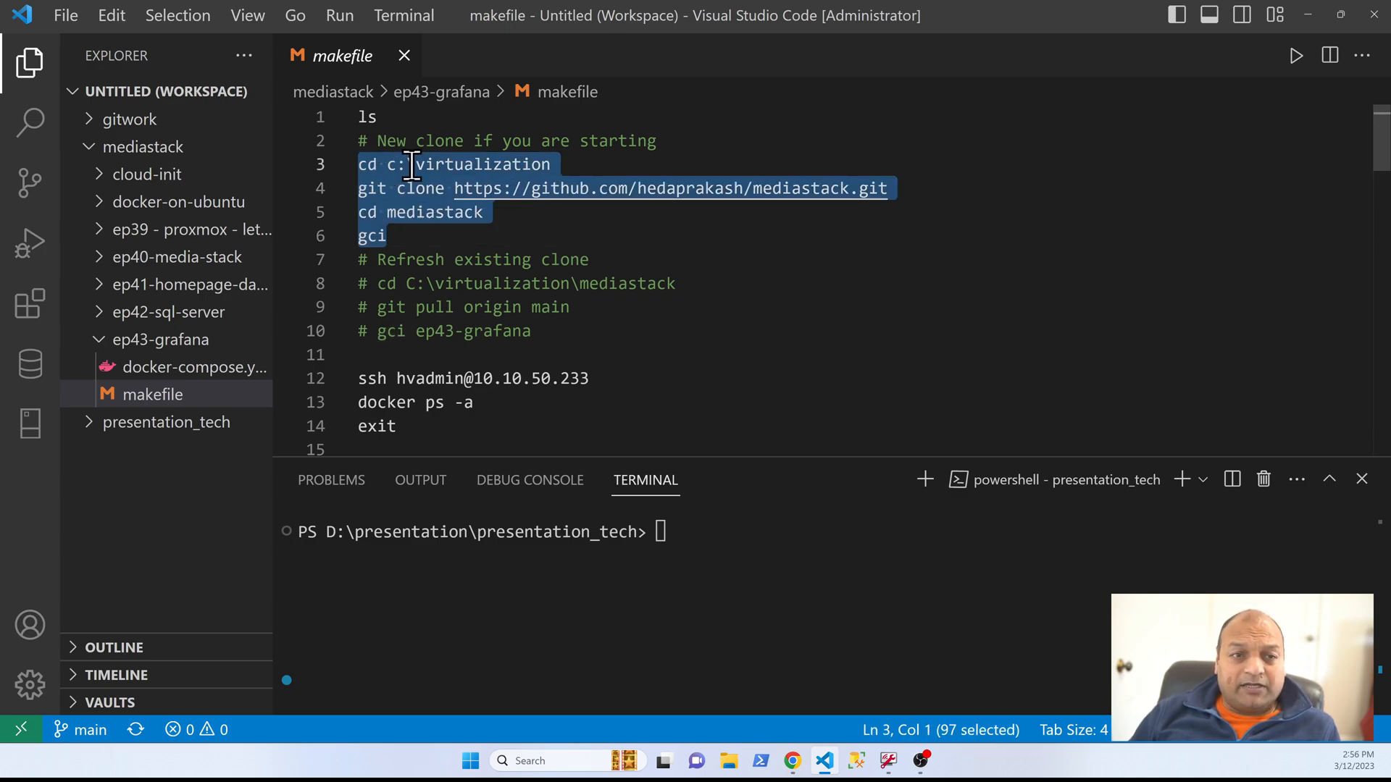
left_click(454, 237)
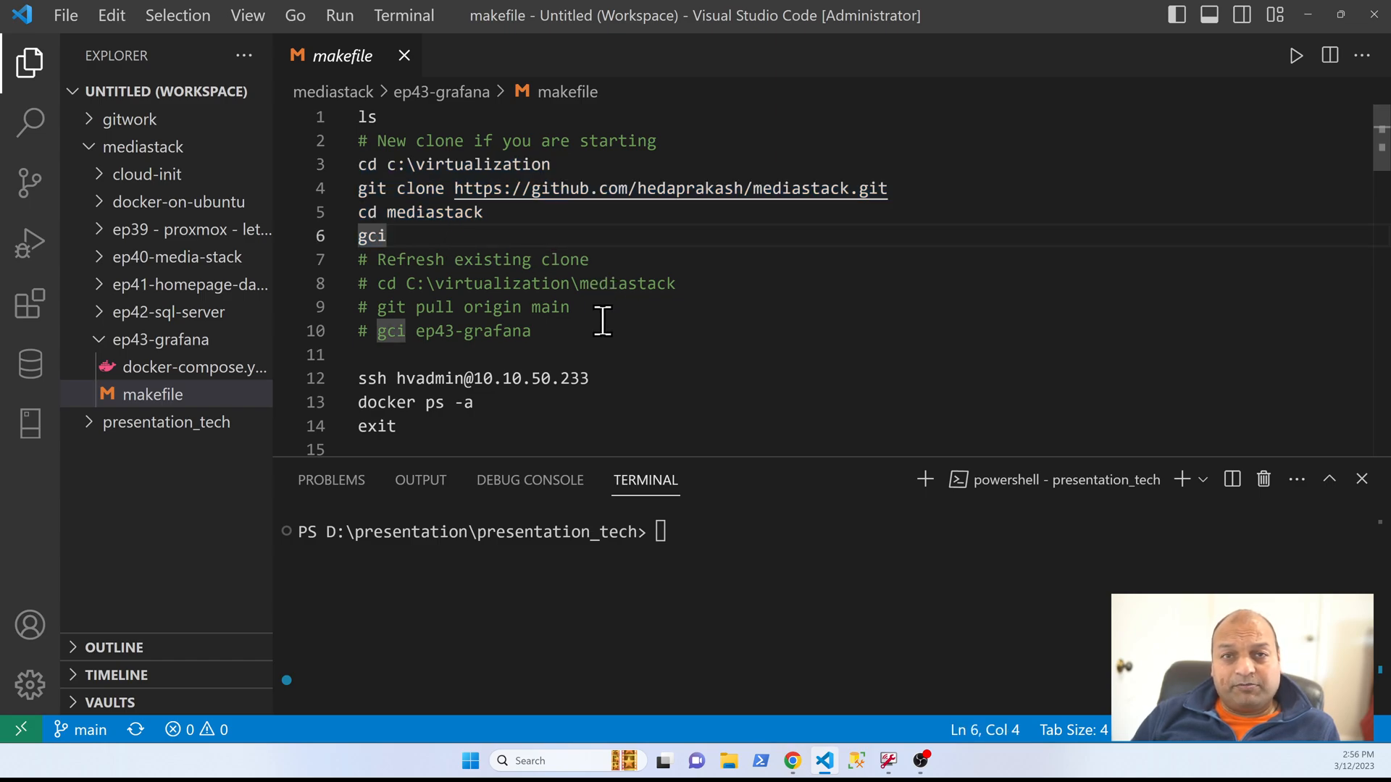
left_click_drag(594, 335, 331, 276)
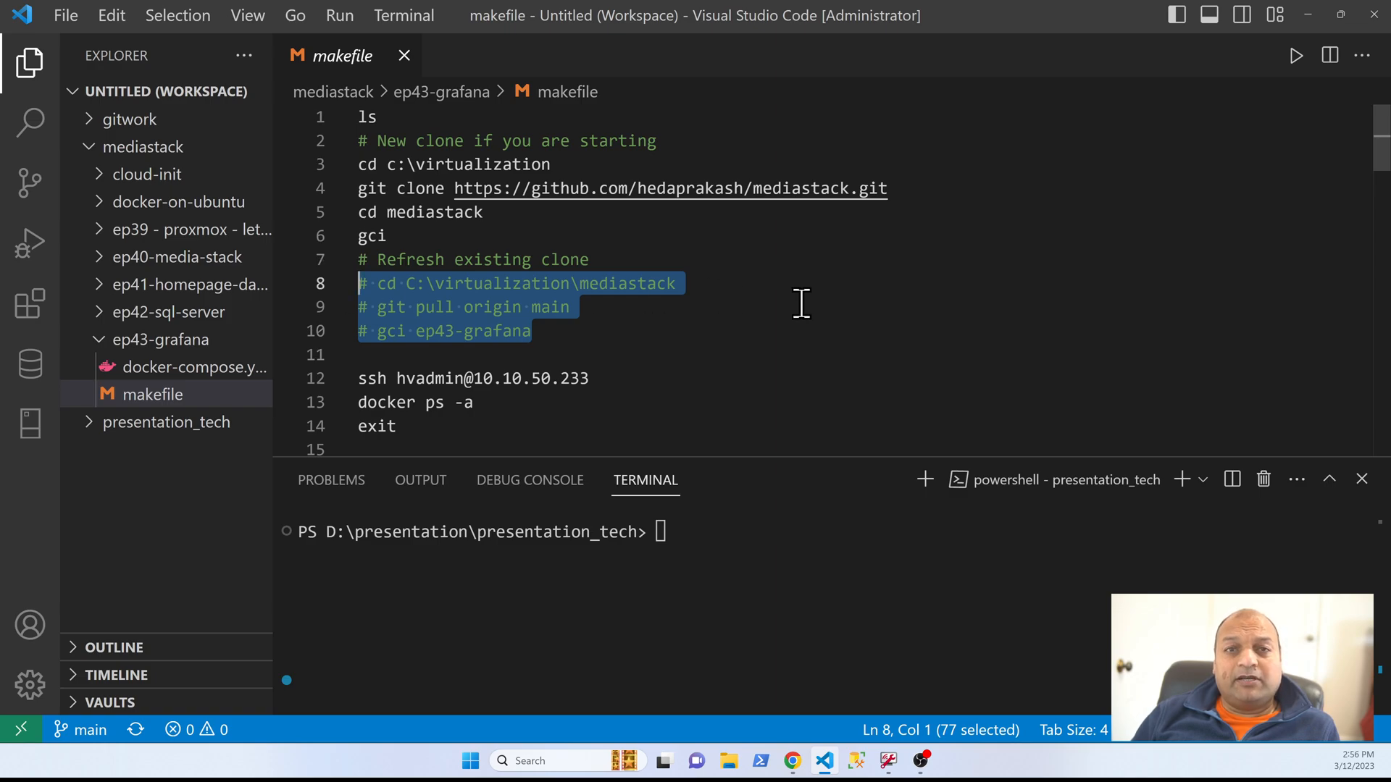
scroll(801, 302, "down", 2)
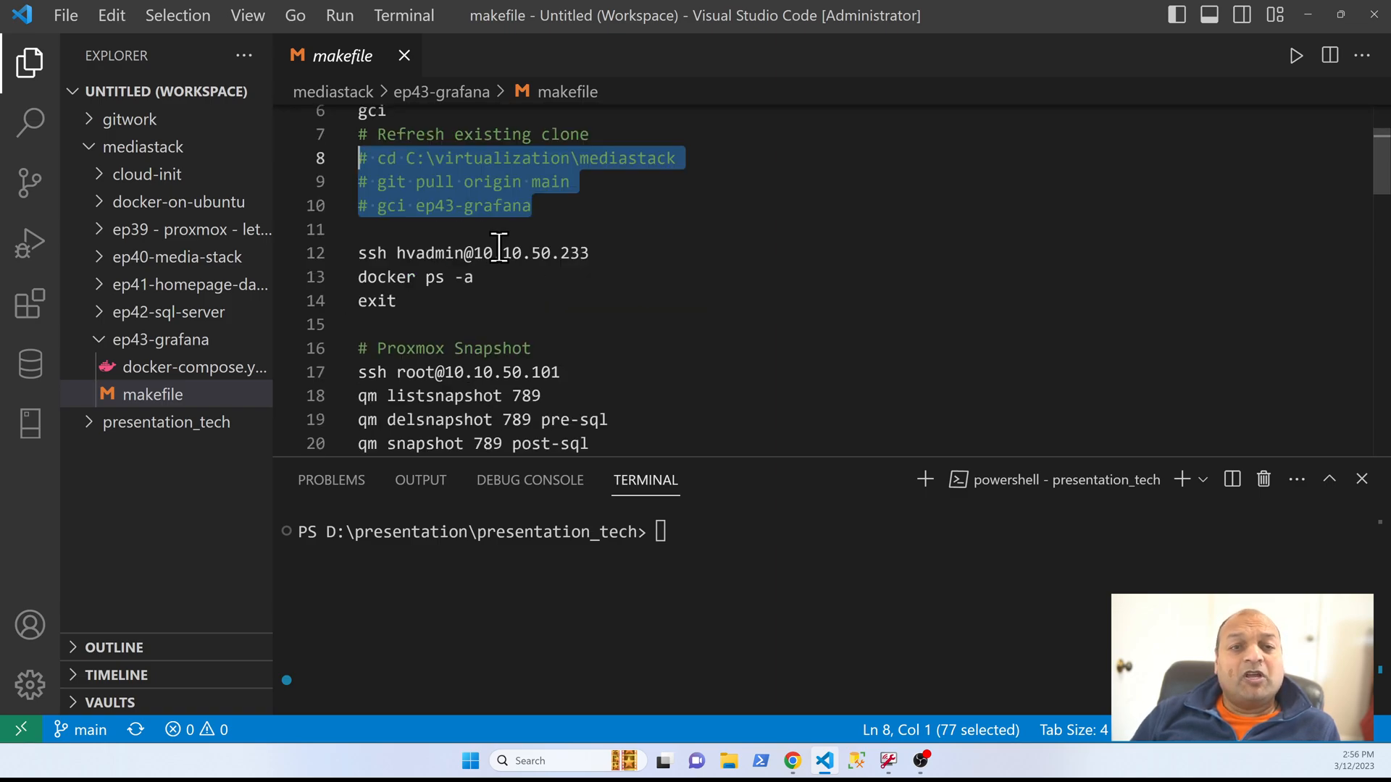
left_click(635, 252)
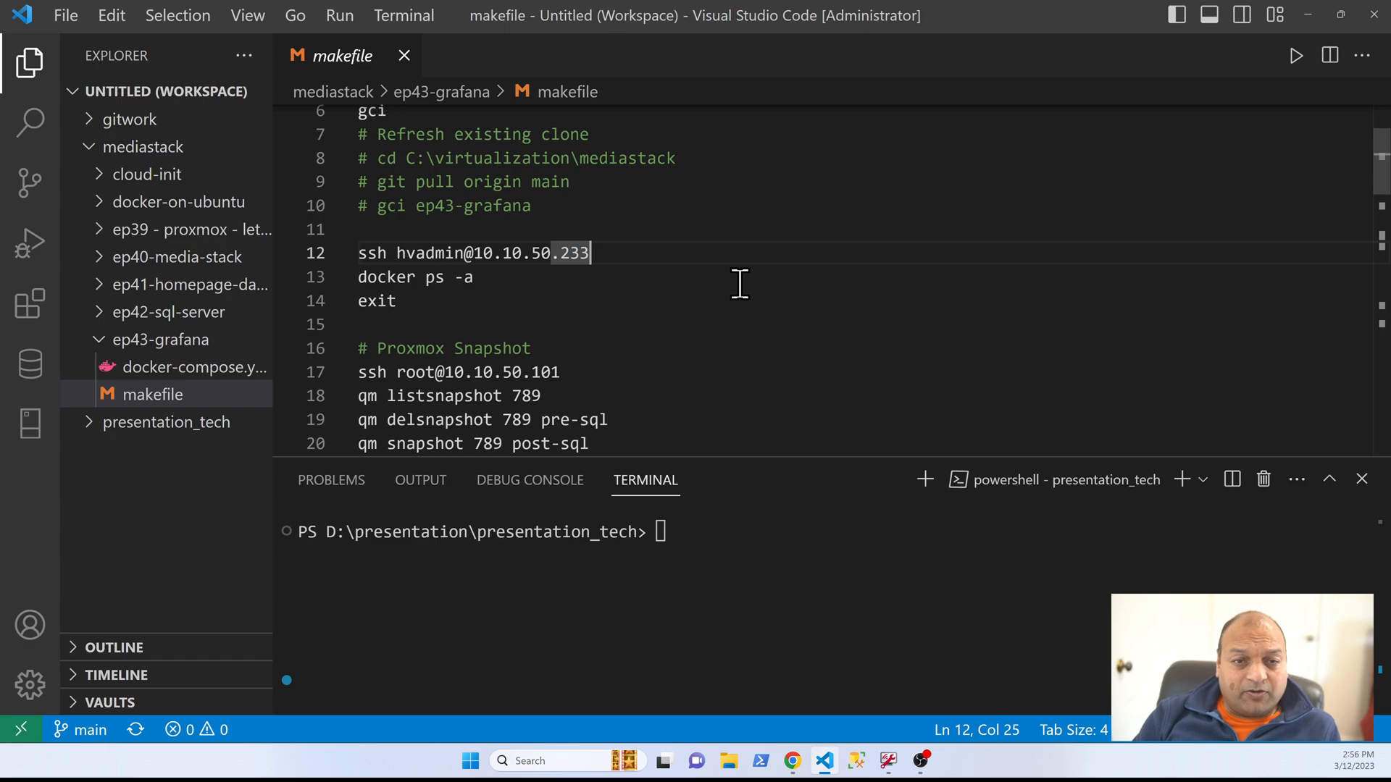
key("shift+Home")
key("F8")
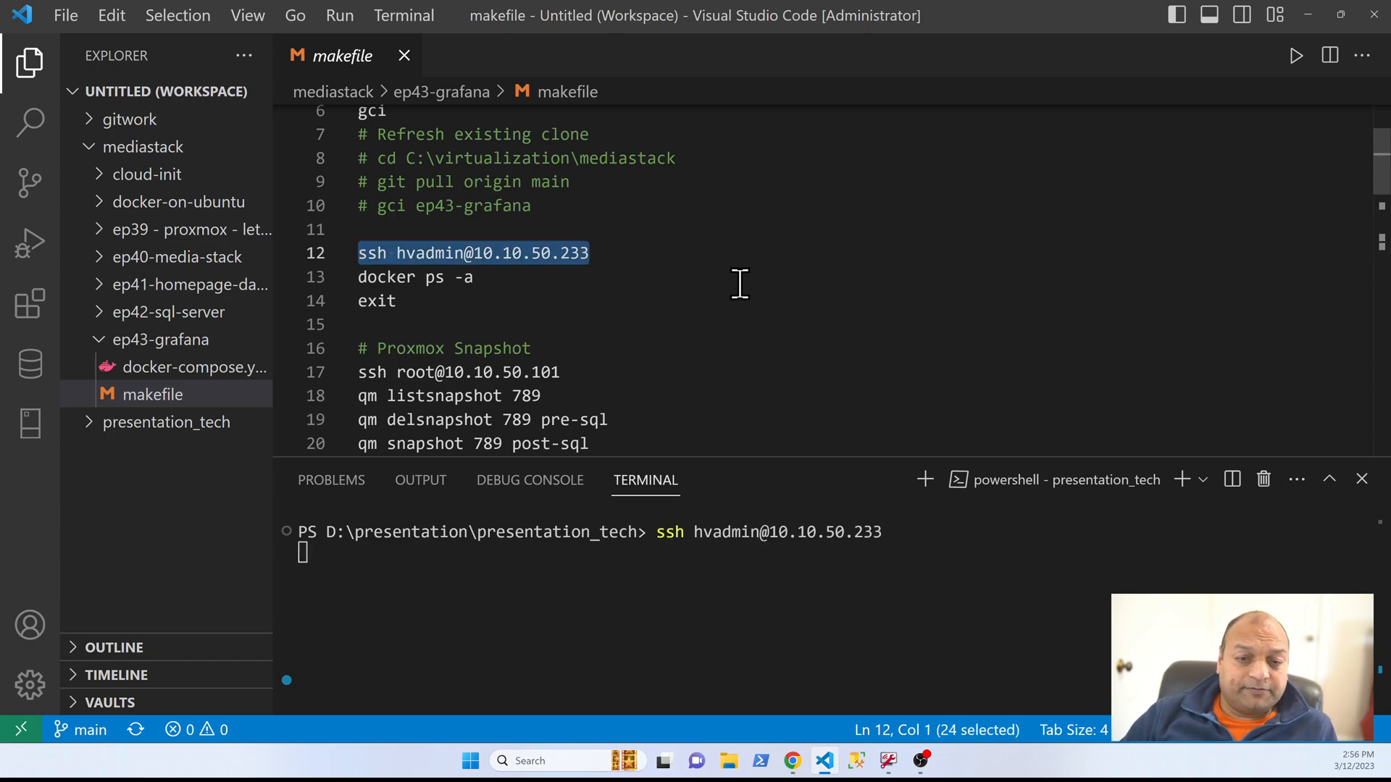
left_click_drag(500, 279, 342, 289)
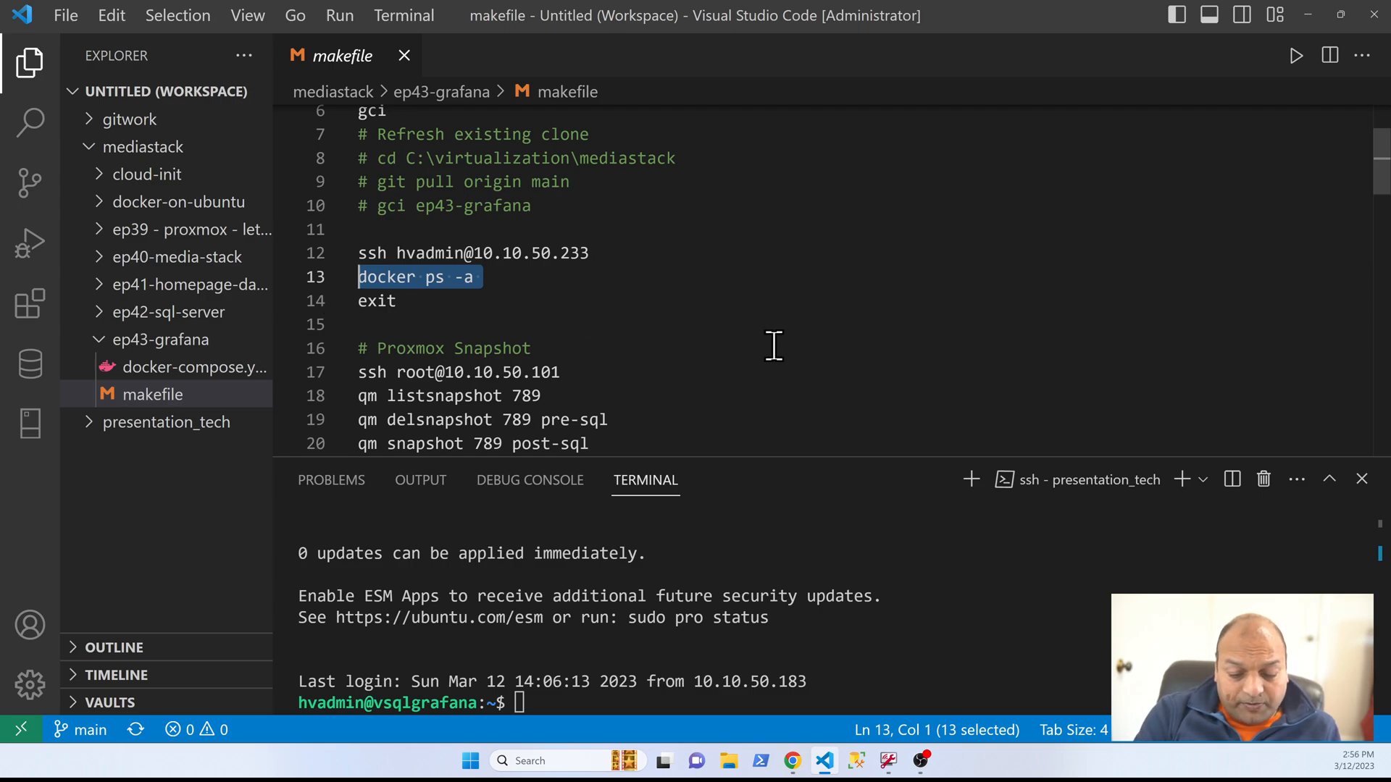
key("F8")
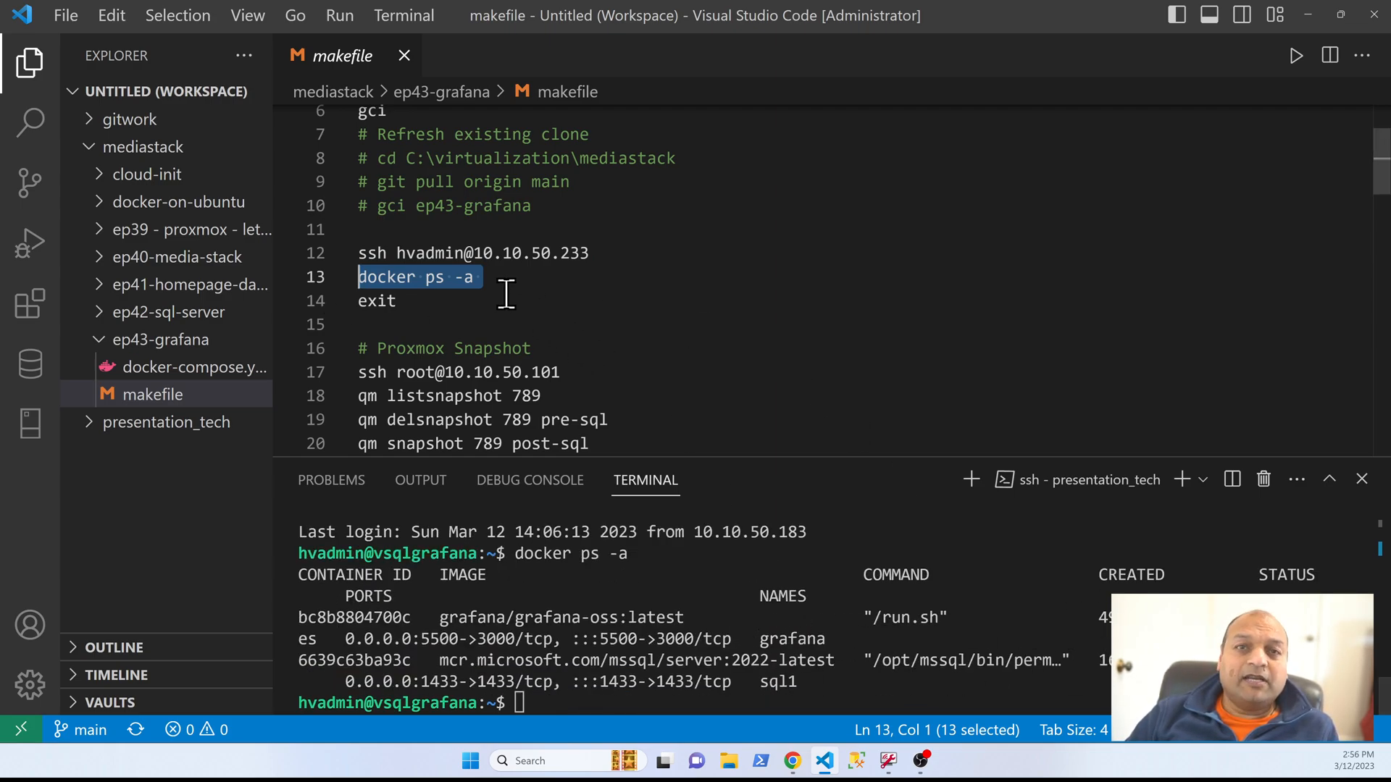
left_click_drag(398, 301, 345, 311)
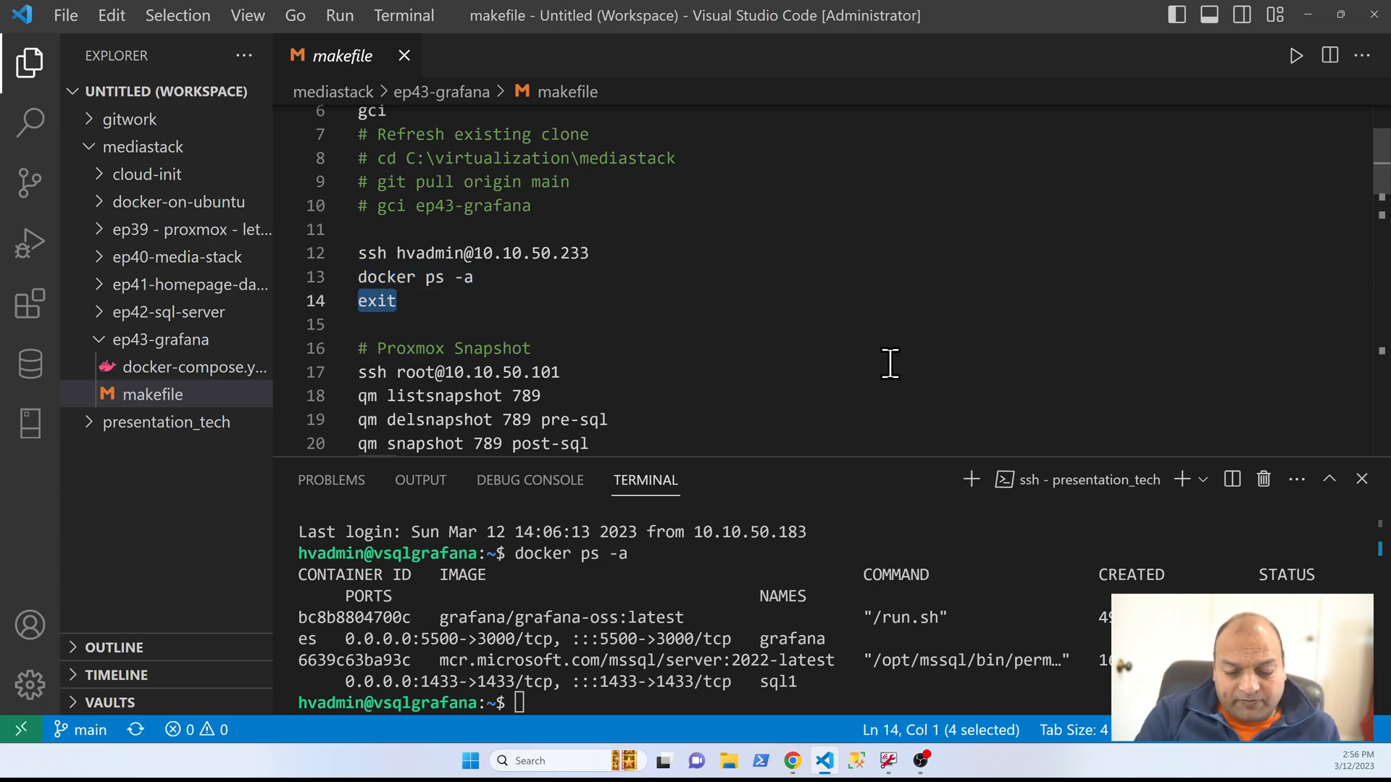
key("F8")
scroll(640, 307, "down", 4)
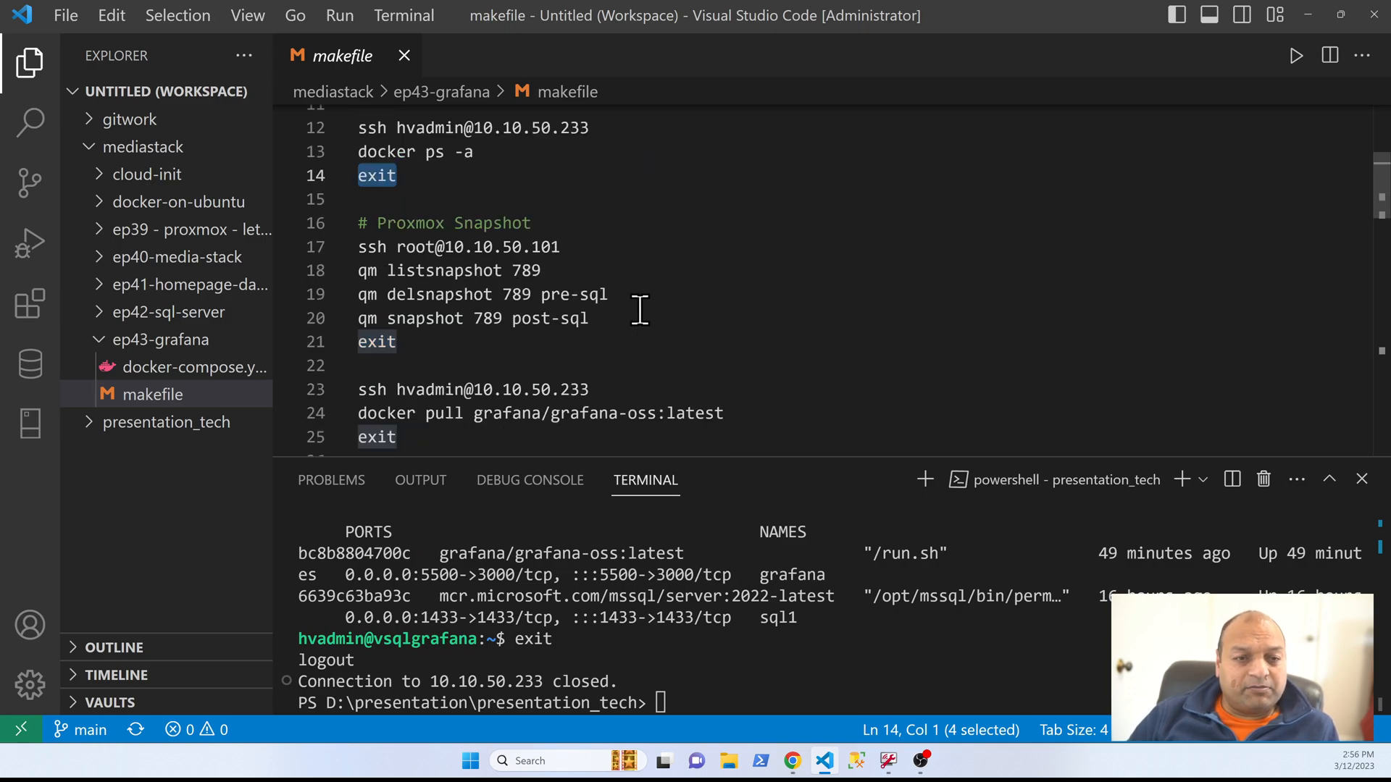
scroll(643, 231, "up", 2)
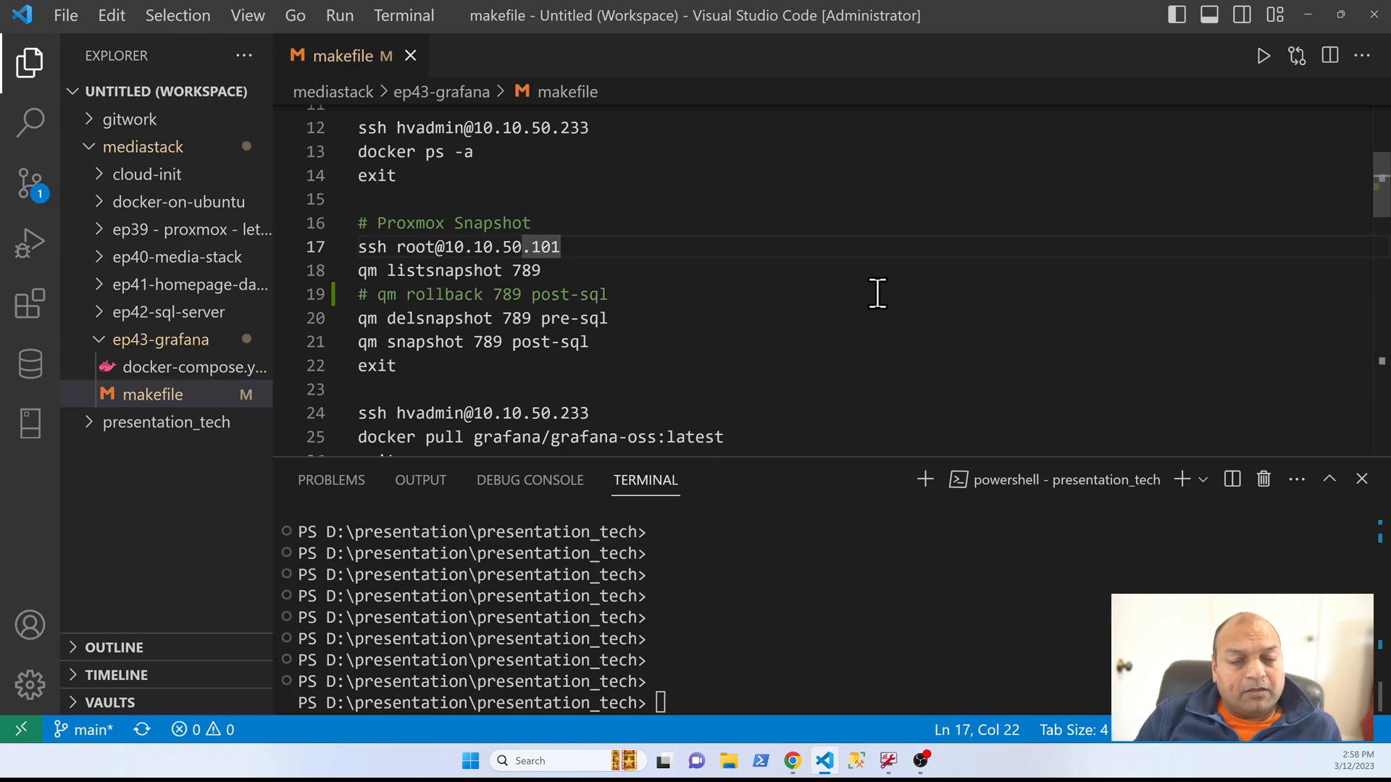
key("Home")
key("shift+Down")
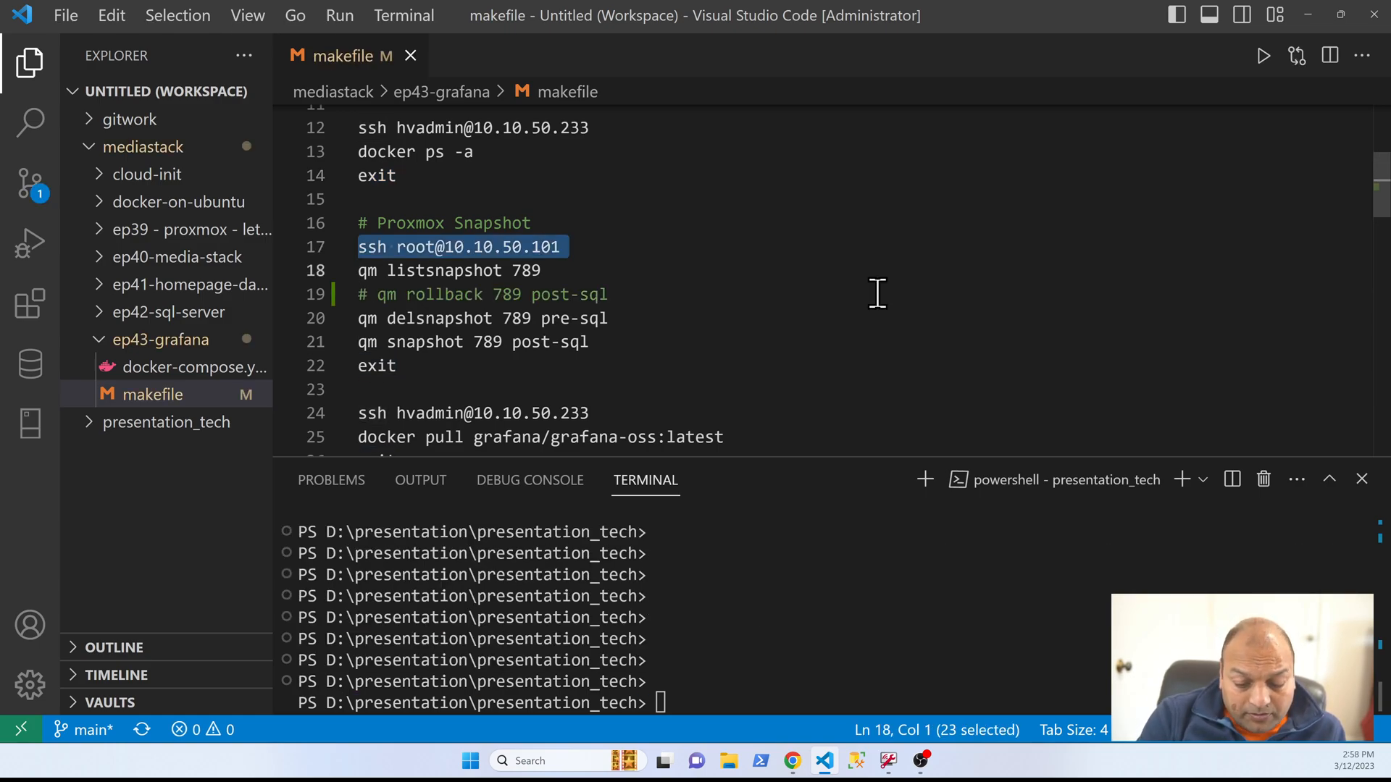
key("F8")
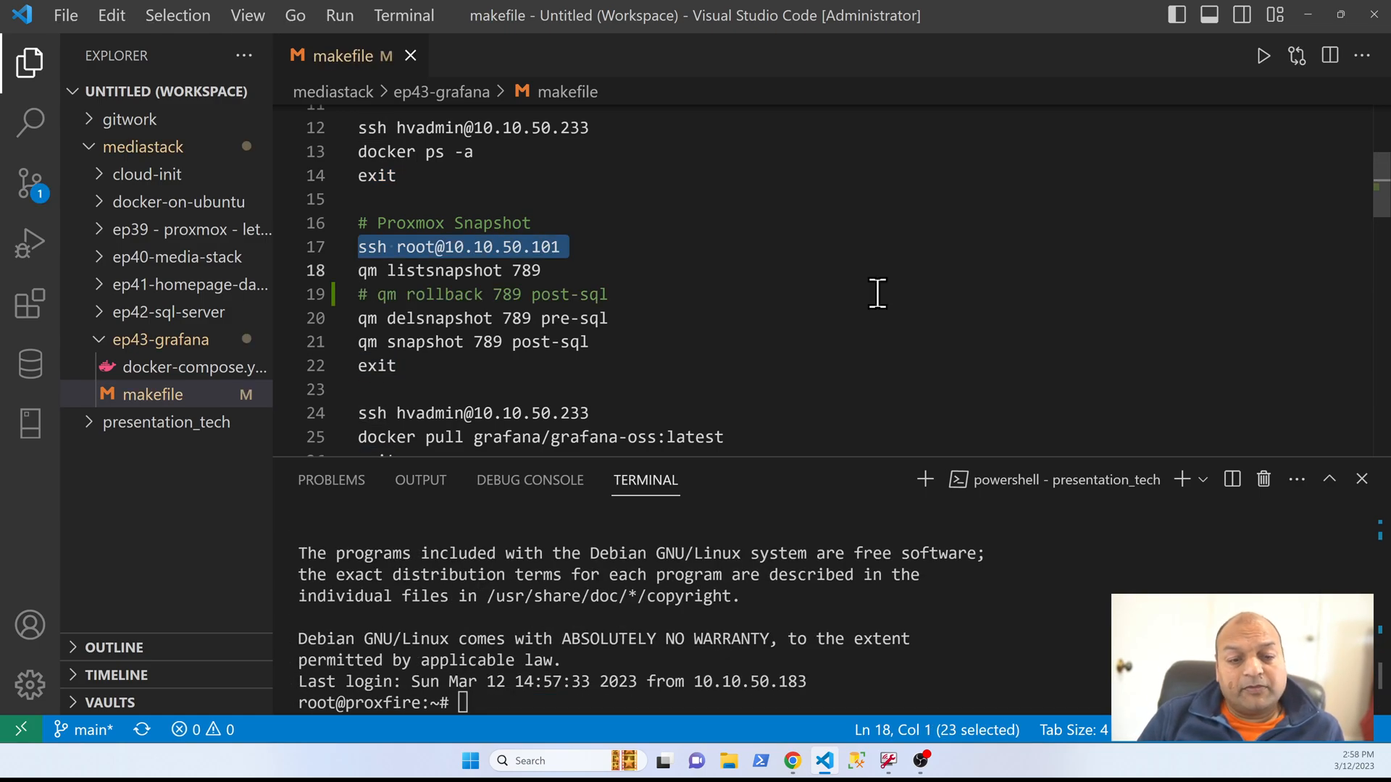
Step: List the snapshots of VM 789 and roll the VM back to the post-sql snapshot with qm rollback
left_click(605, 270)
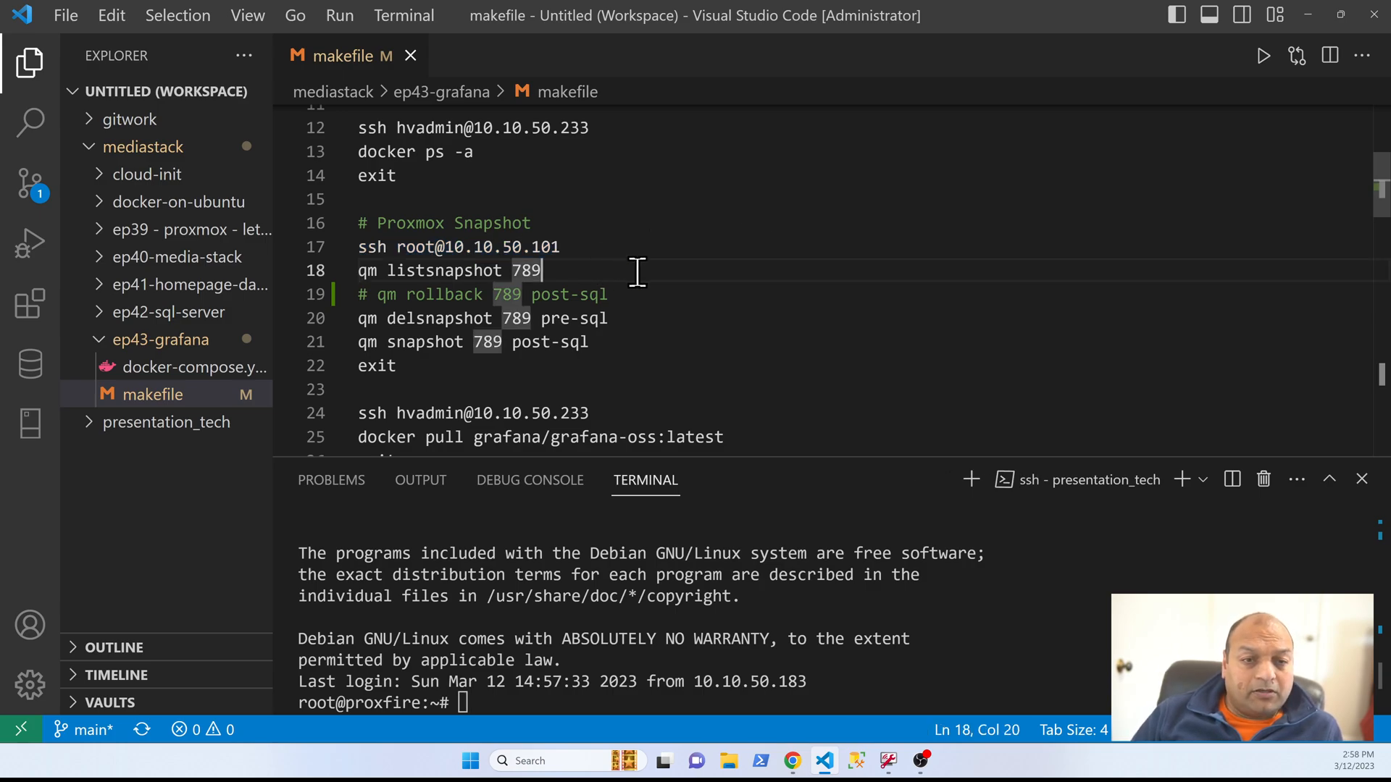
key("shift+Home")
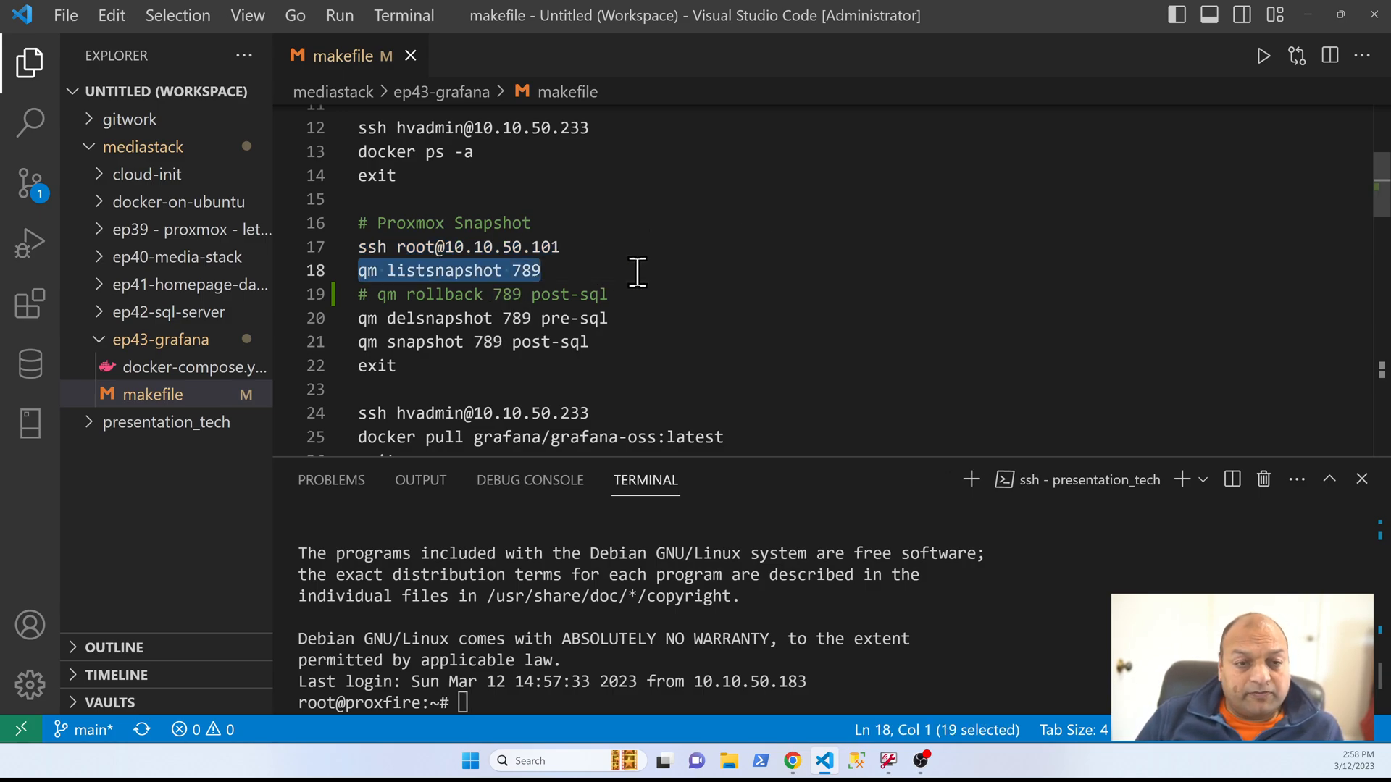
key("F8")
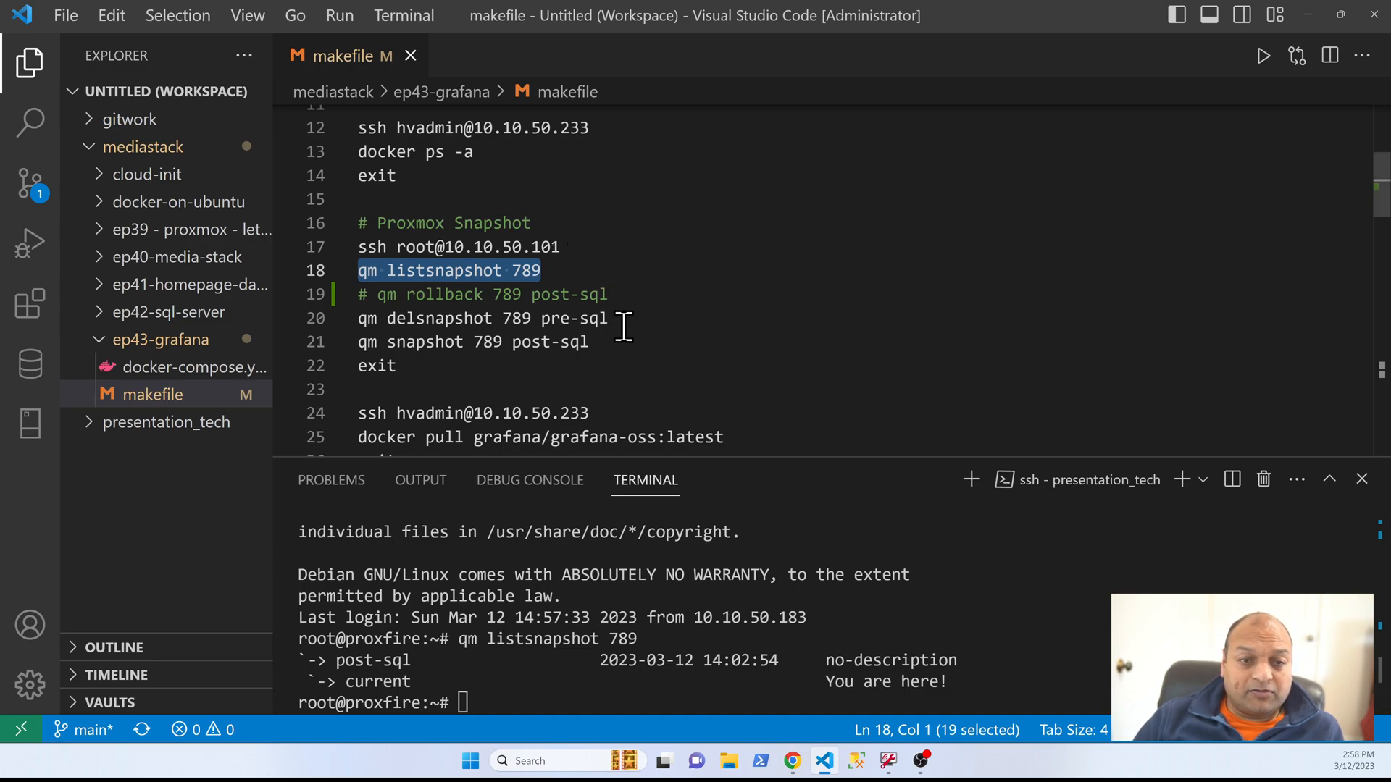
left_click_drag(625, 294, 380, 297)
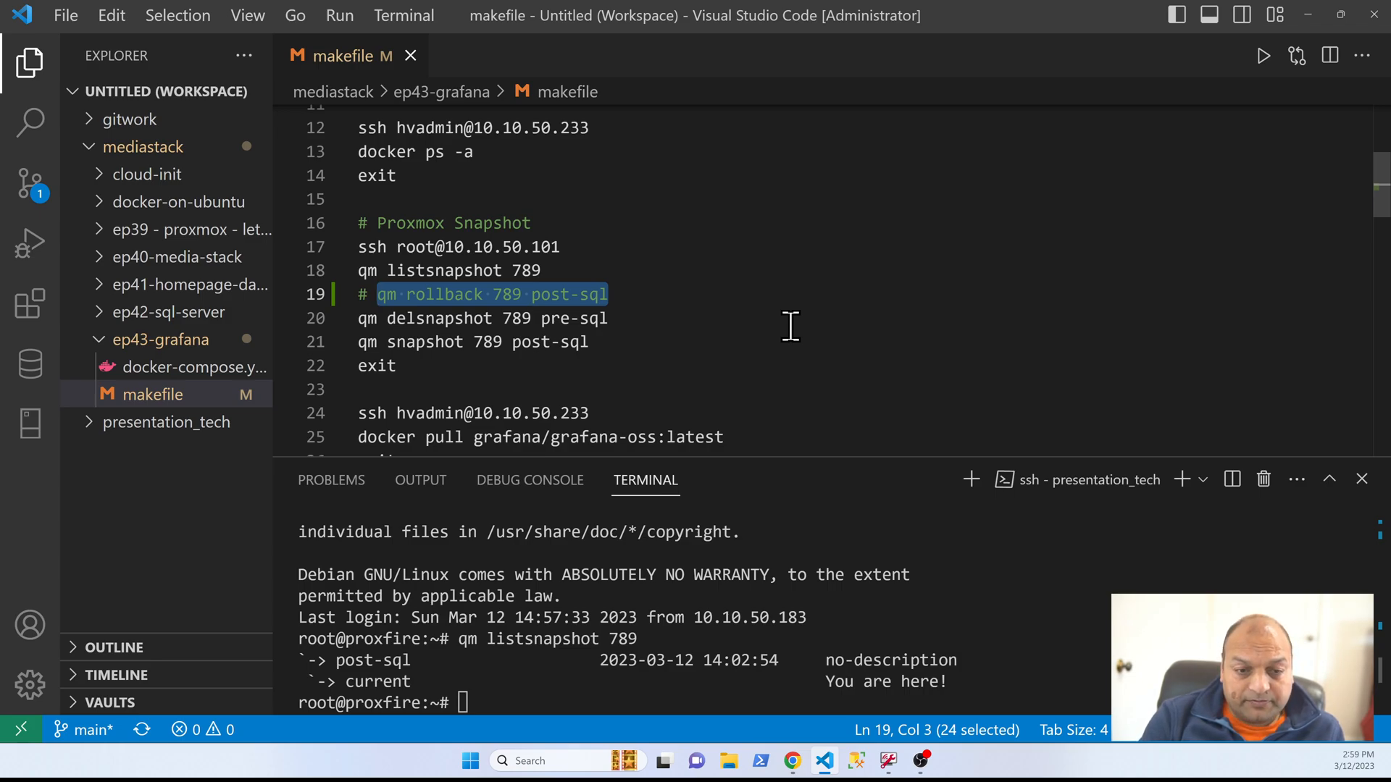
key("F8")
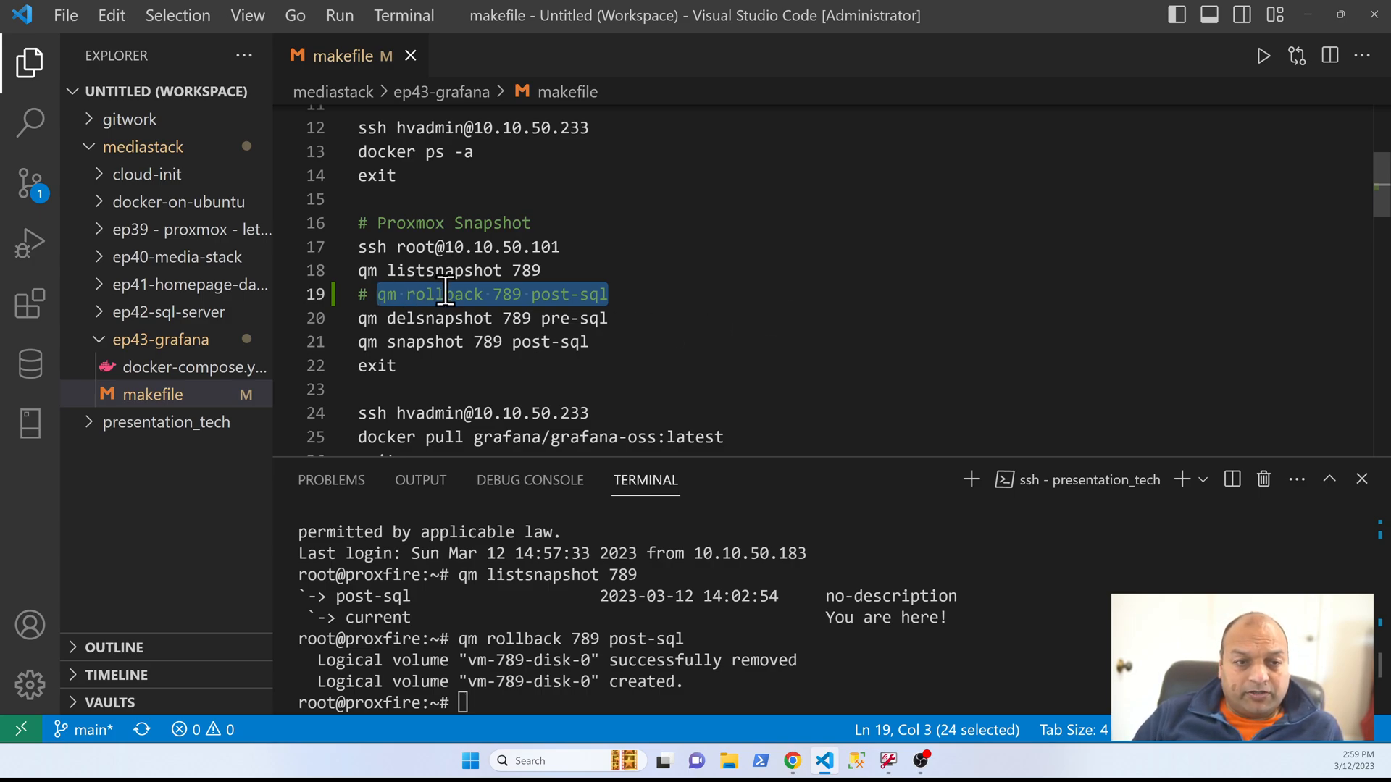
Step: Review the qm delsnapshot and qm snapshot commands, and start VM 789 by running qm start 789
left_click_drag(610, 319, 358, 319)
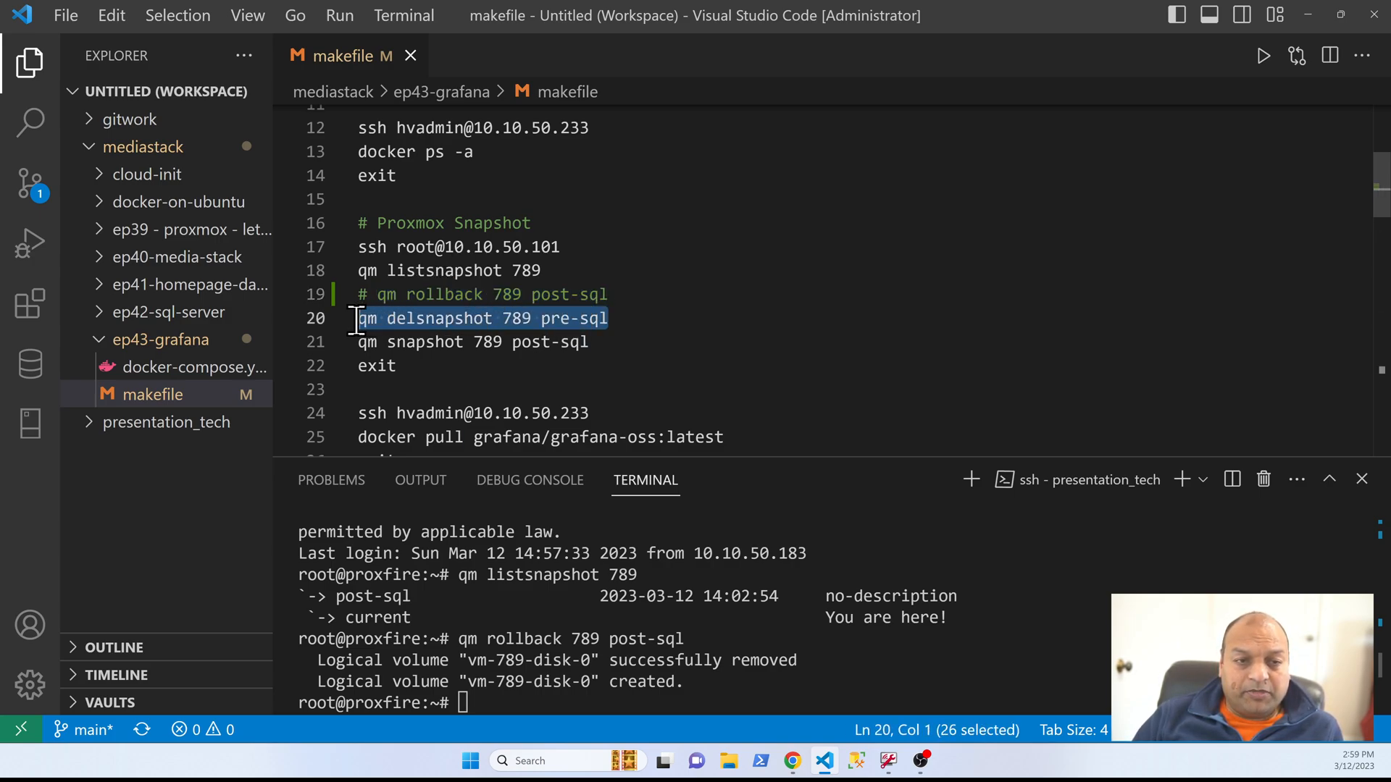
left_click_drag(647, 320, 541, 319)
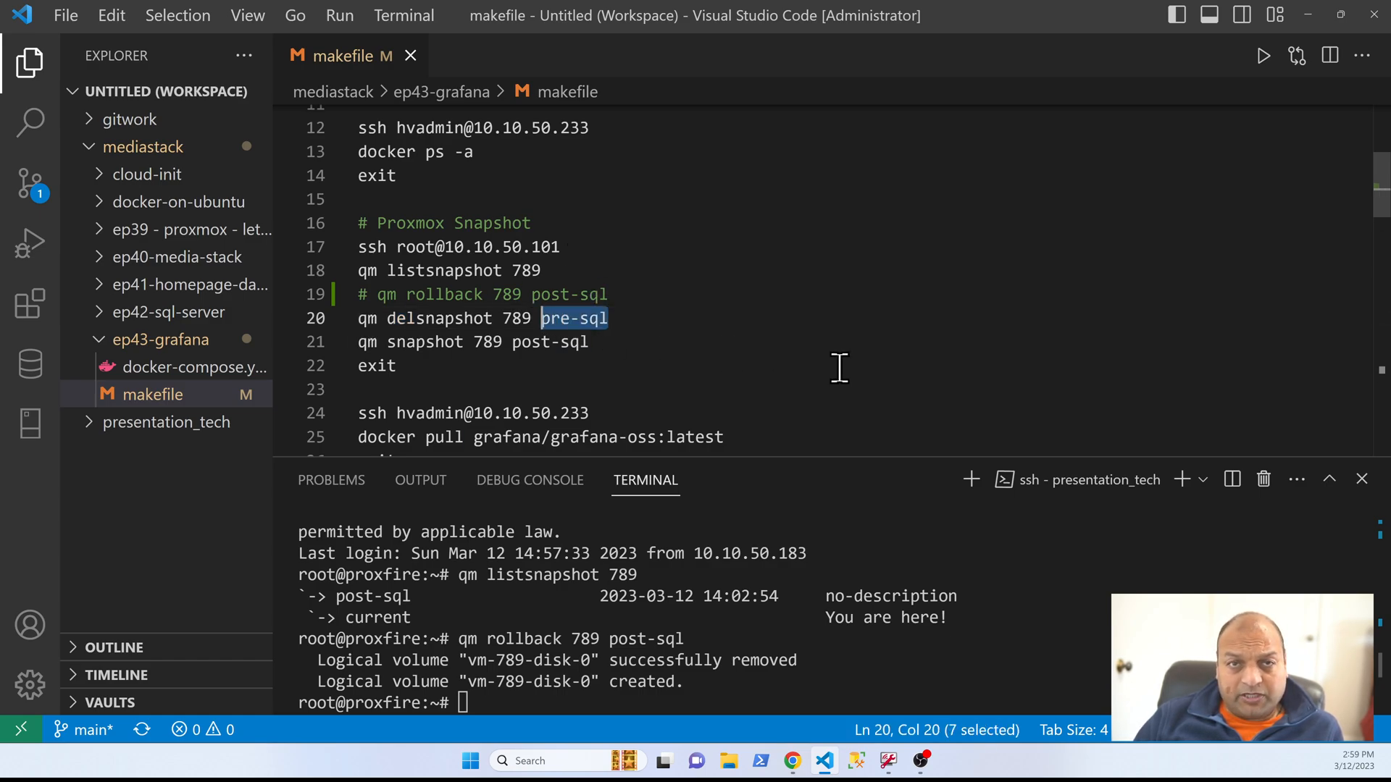
left_click_drag(629, 342, 311, 341)
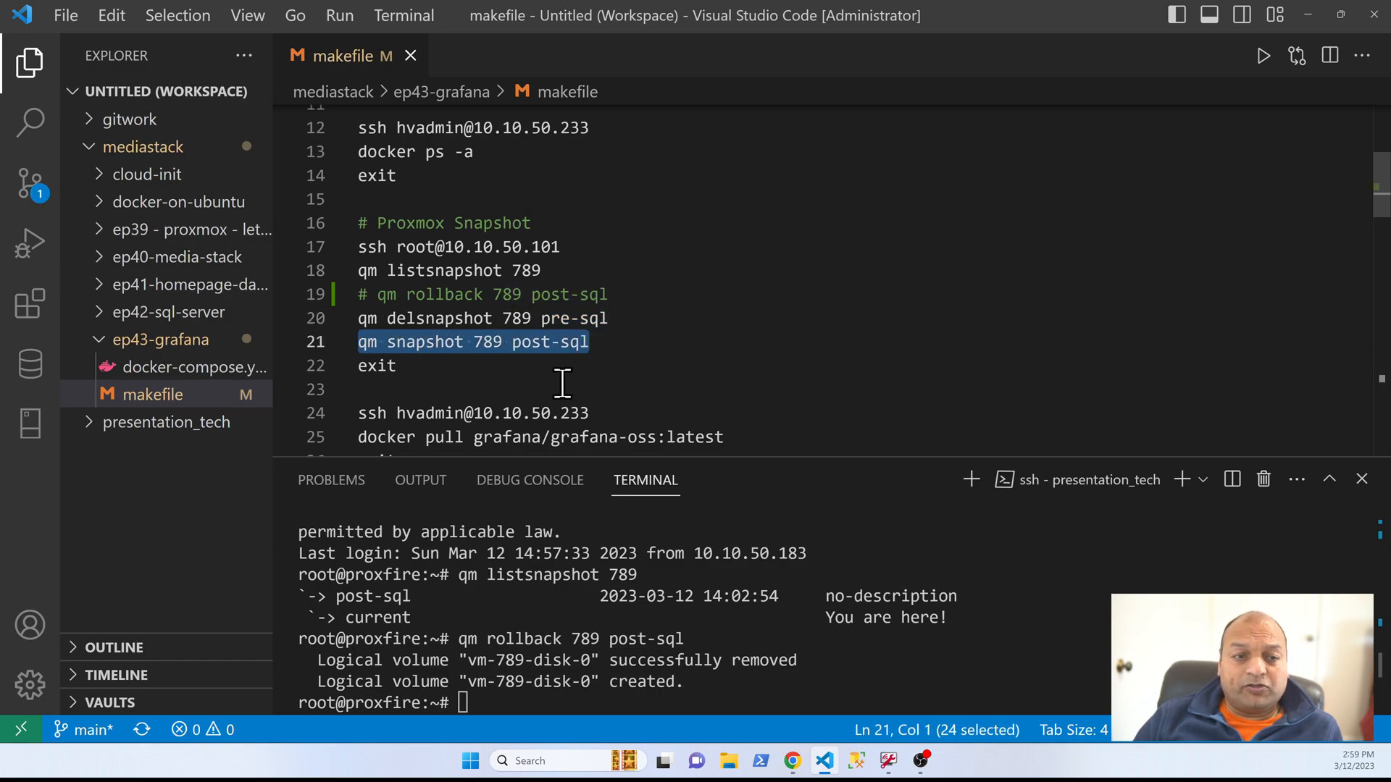
left_click(522, 370)
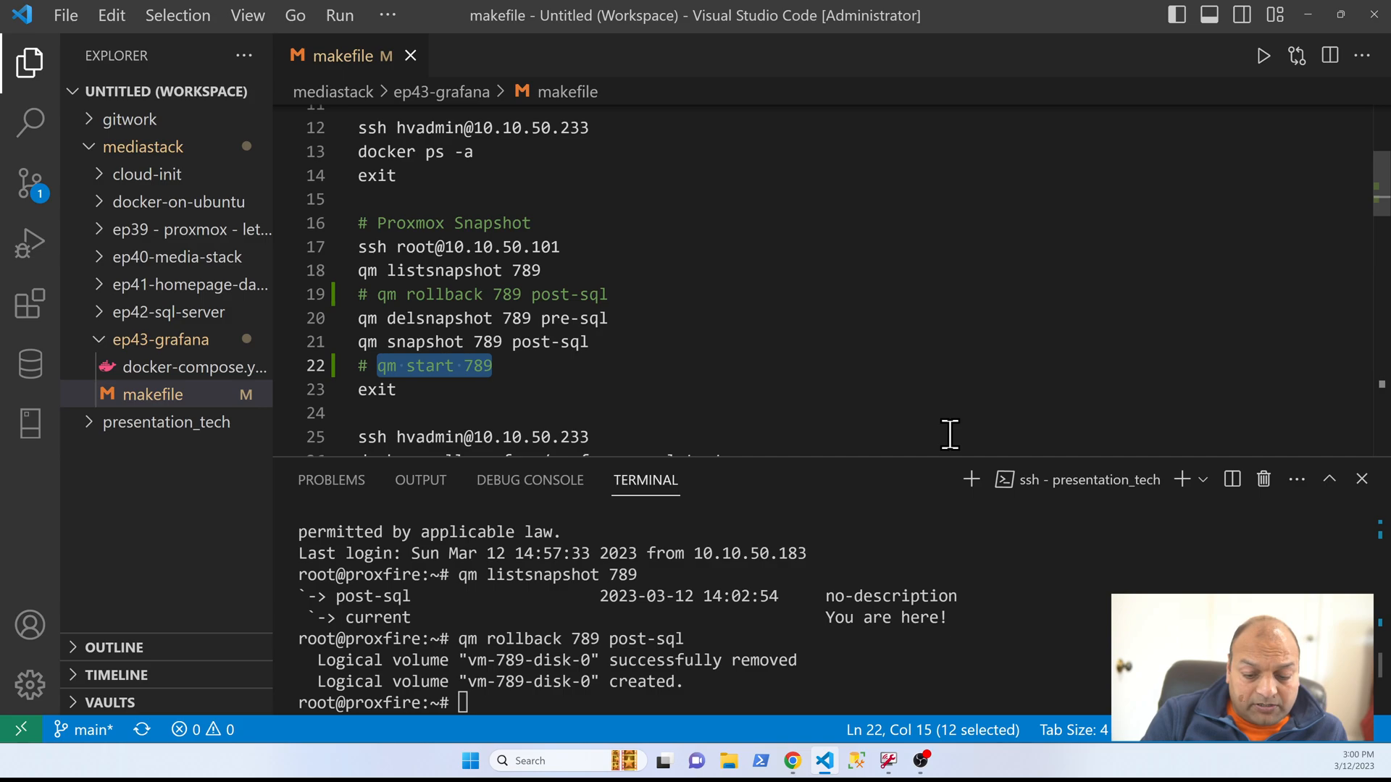
key("F8")
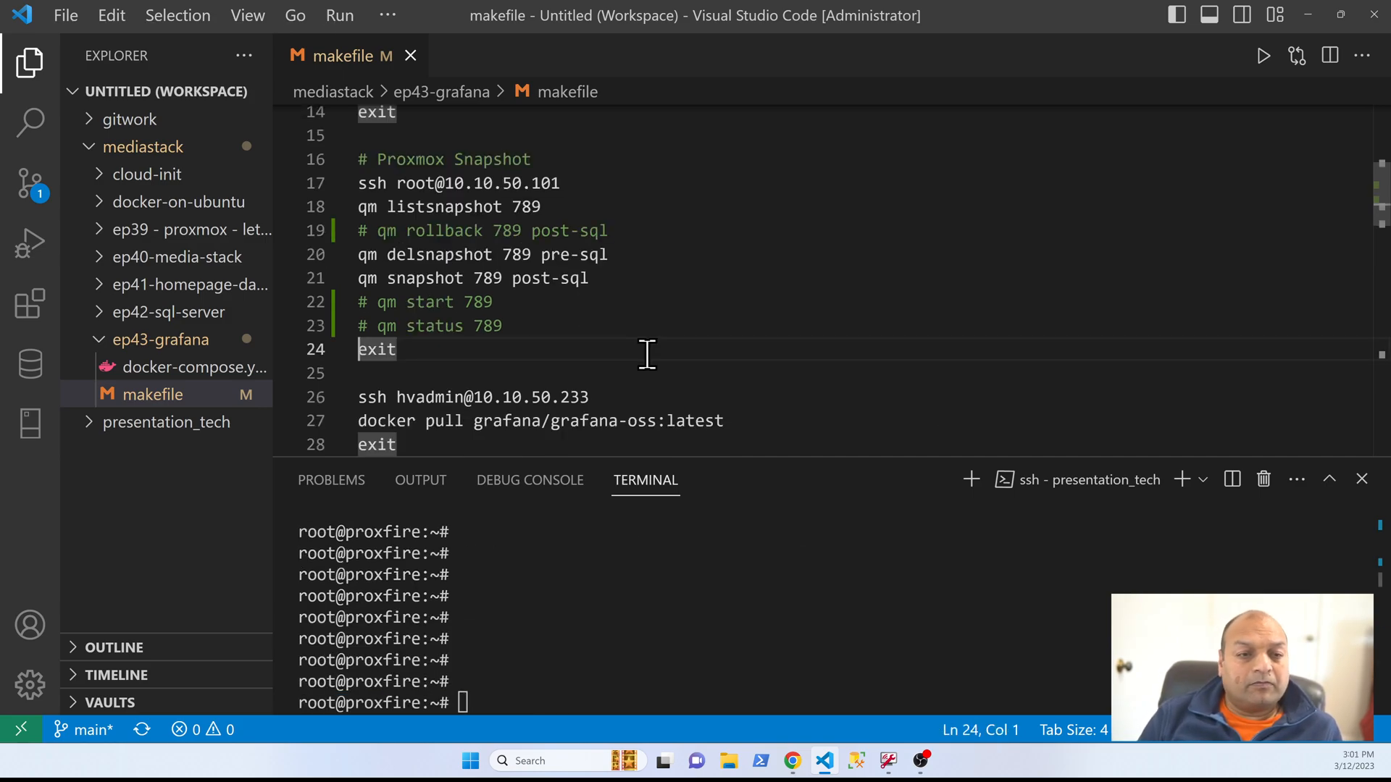
key("shift+Down")
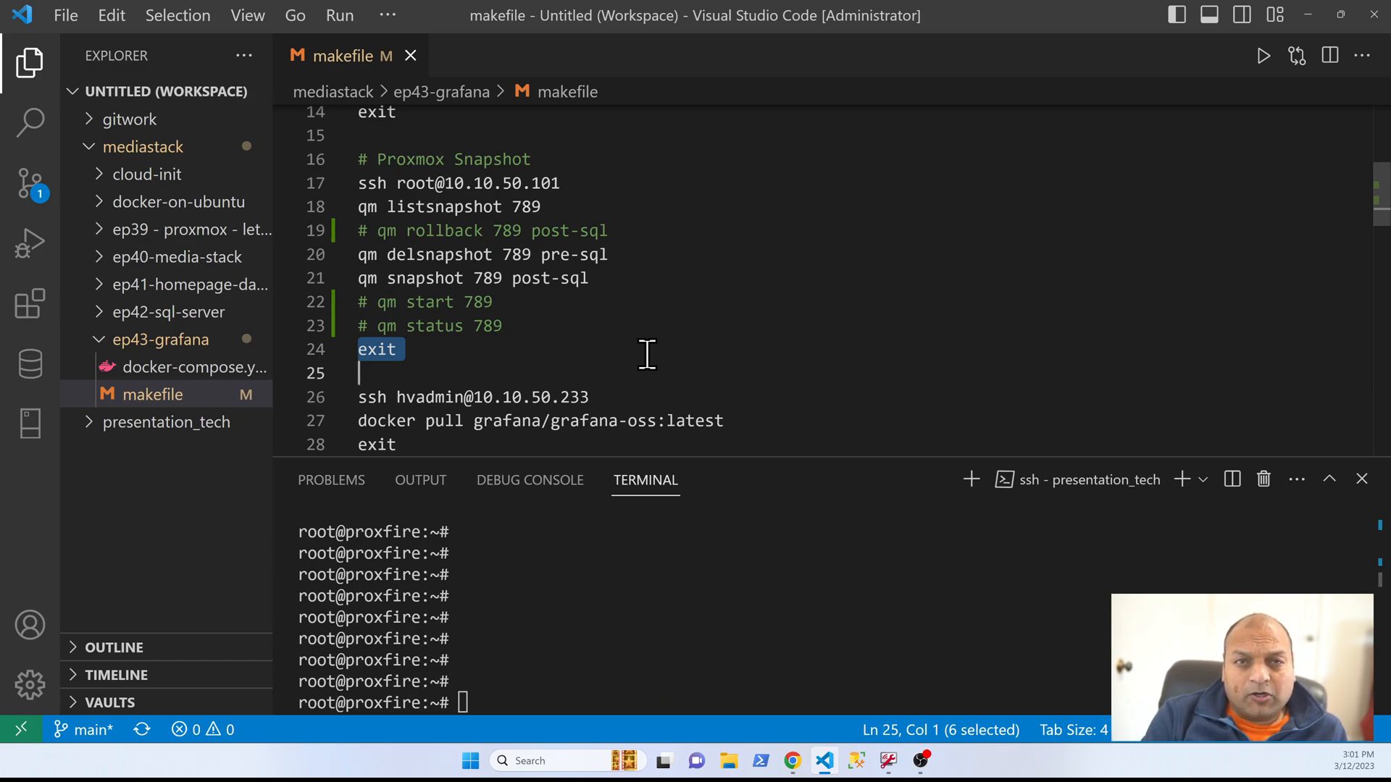
key("F8")
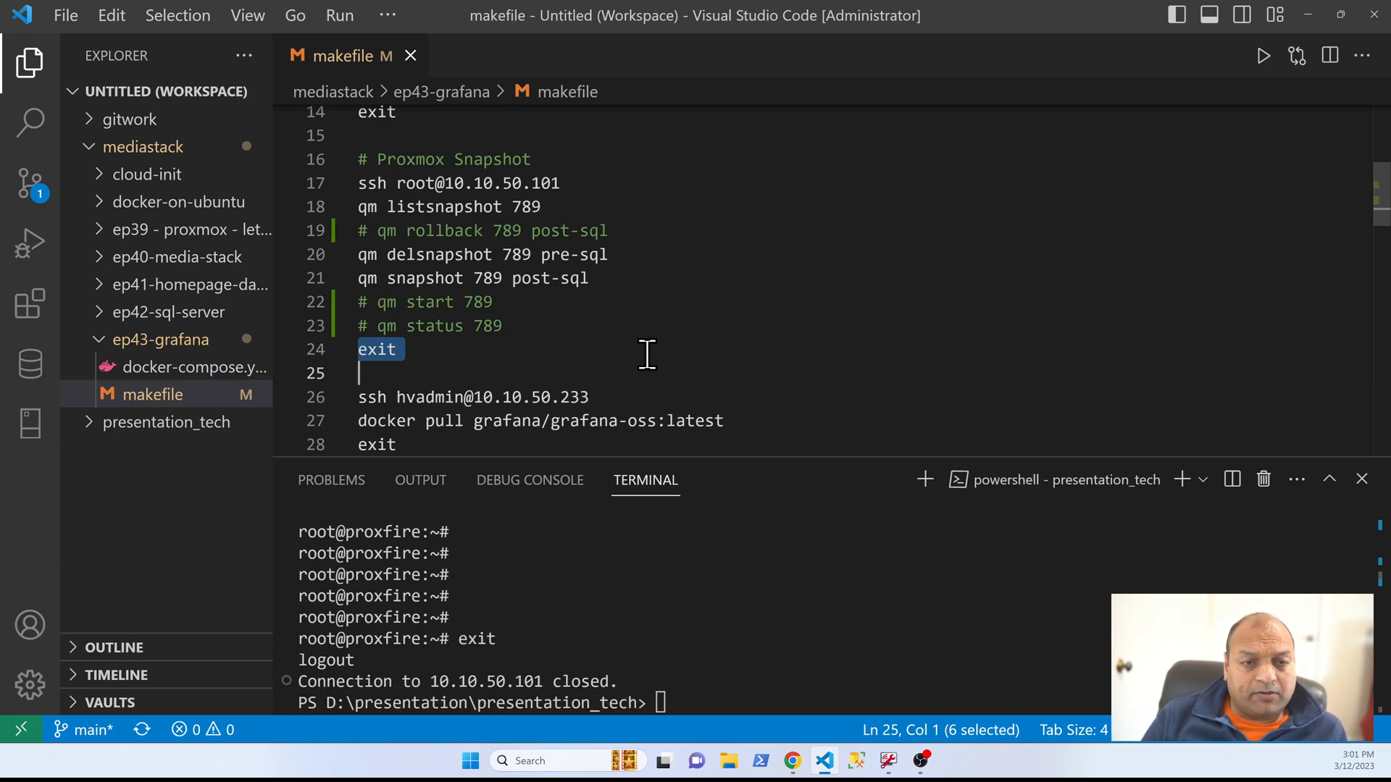
key("Down")
key("shift+Down")
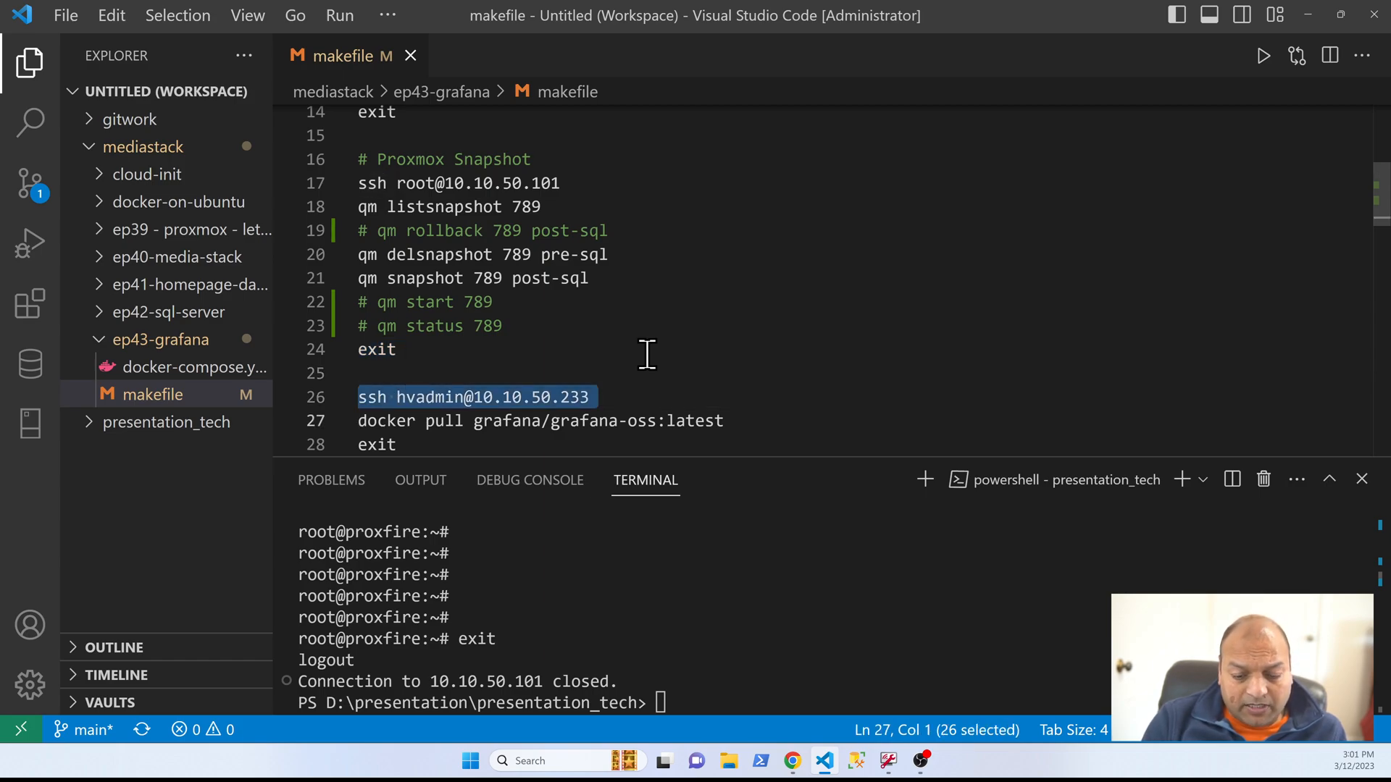
key("F8")
Step: Run docker pull grafana/grafana-oss:latest from the makefile to download the Grafana image on the server
key("Down")
key("Up")
key("shift+Down")
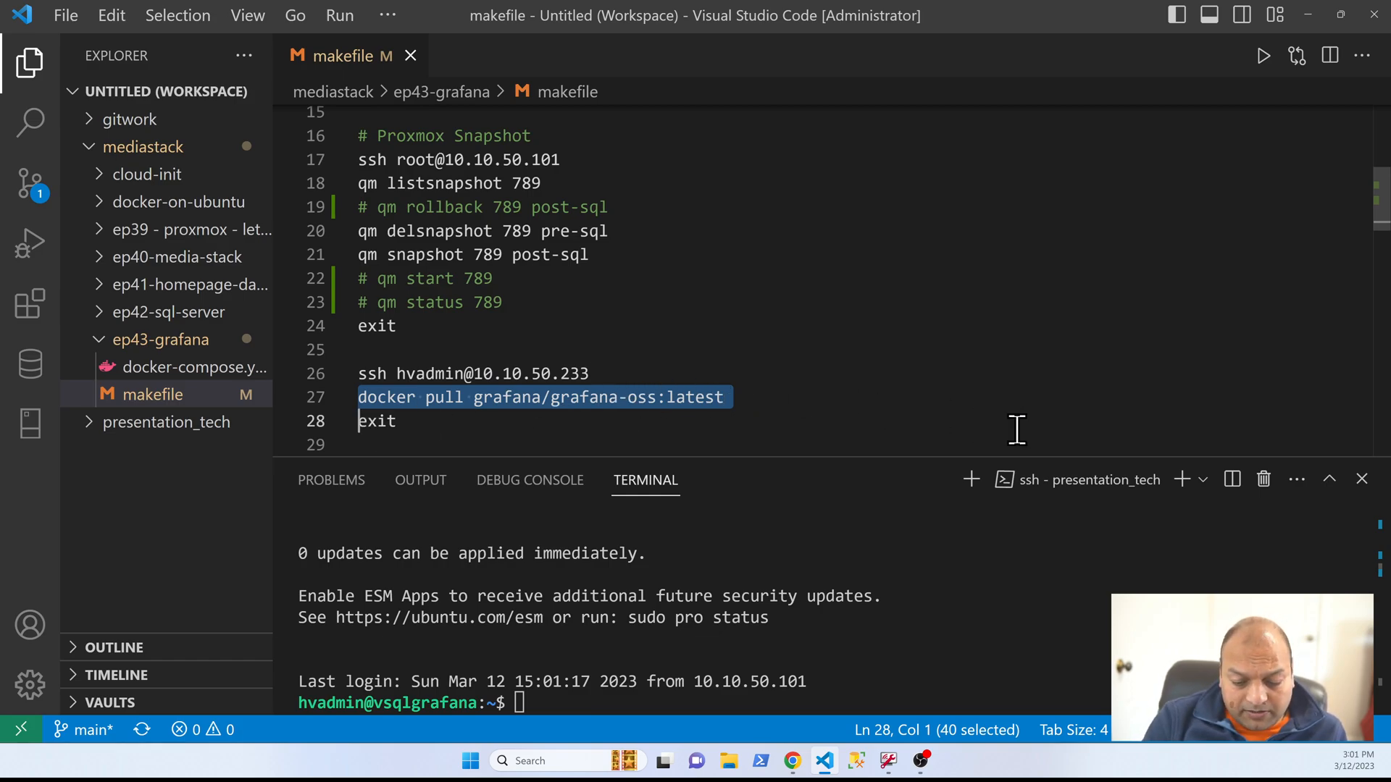
key("F8")
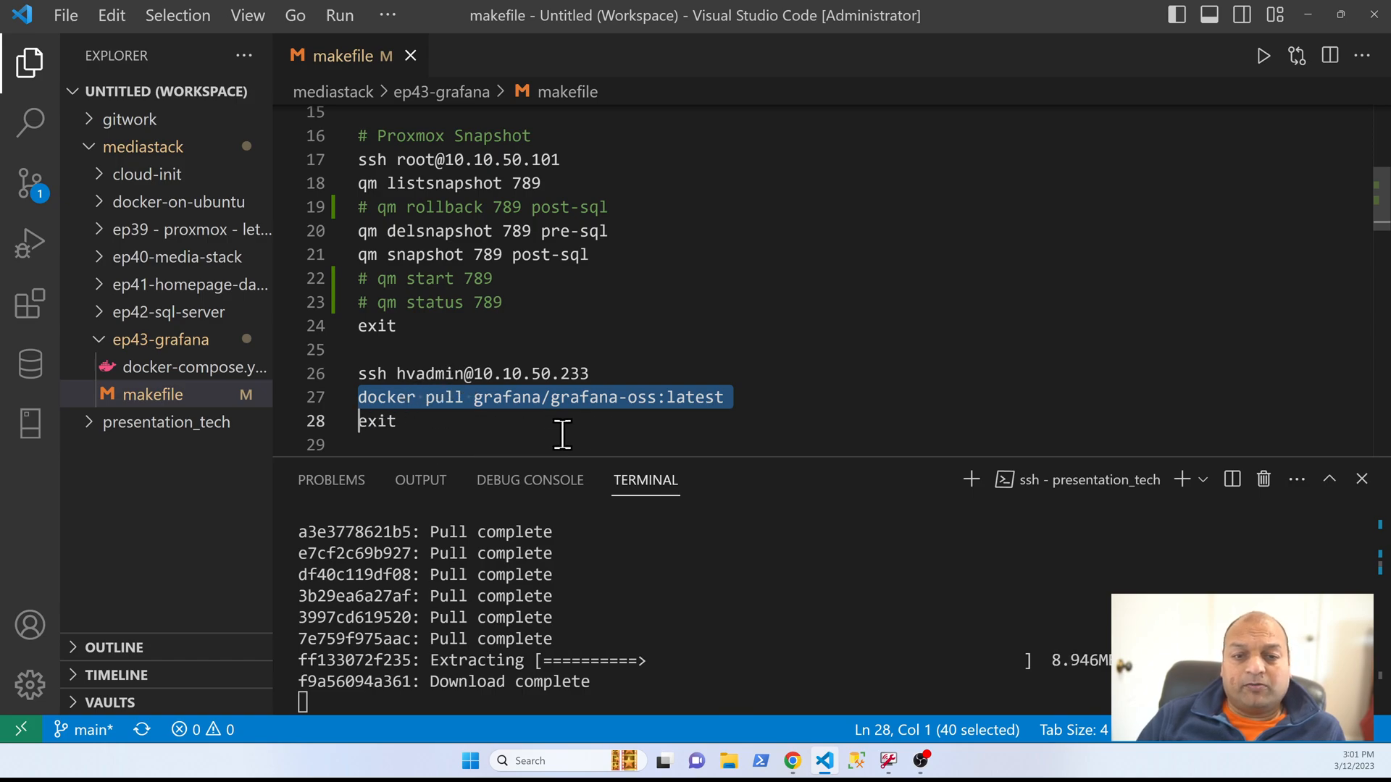
Step: Run the makefile's exit command after the Grafana image pull to close the SSH session on 10.10.50.233
key("Down")
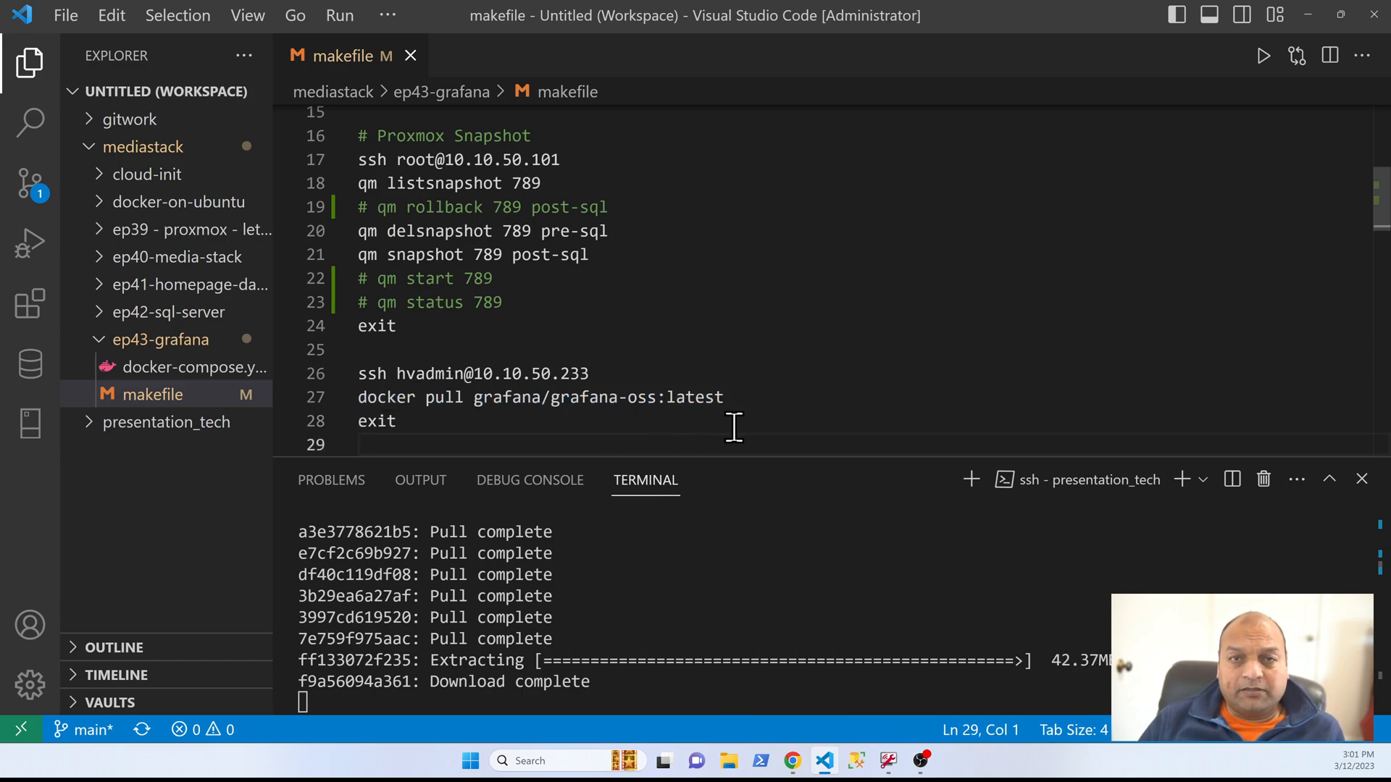
key("Up")
key("shift+Down")
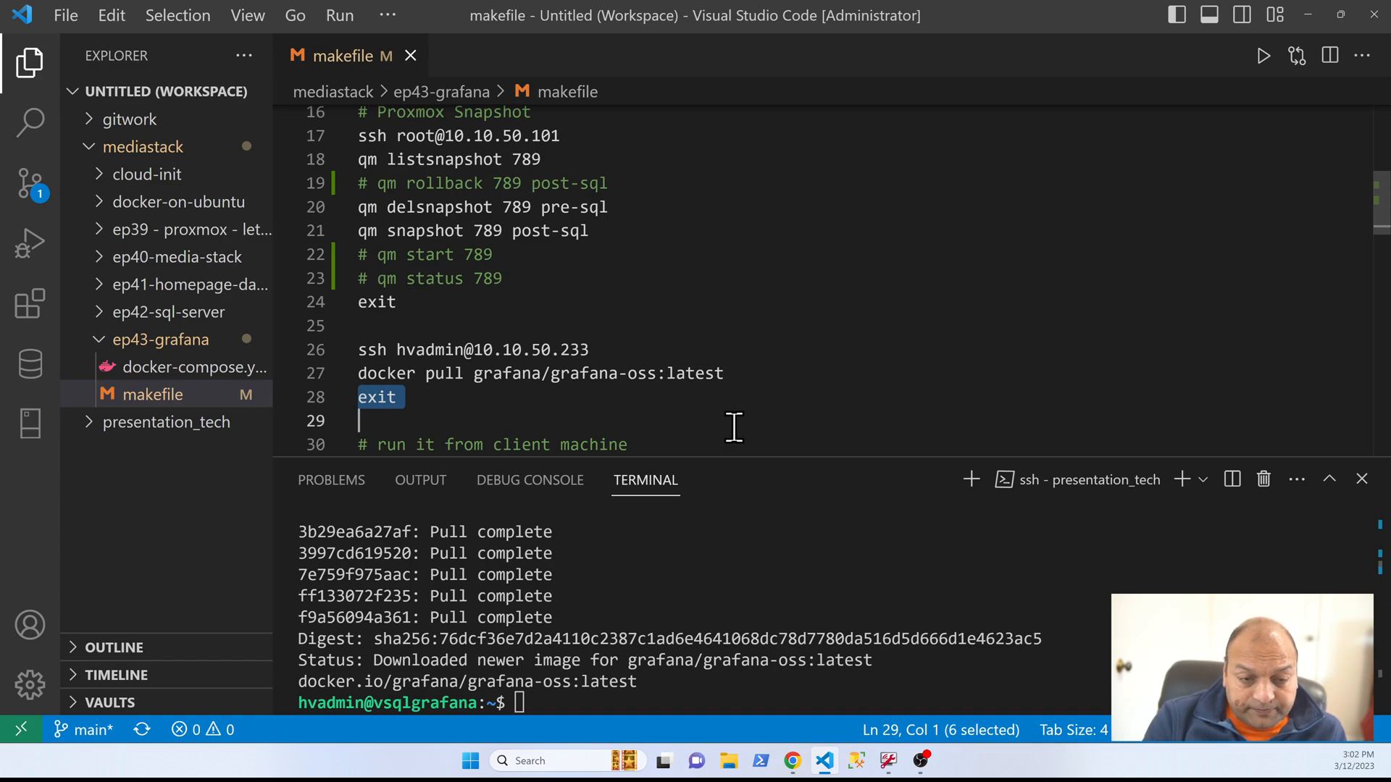
key("F8")
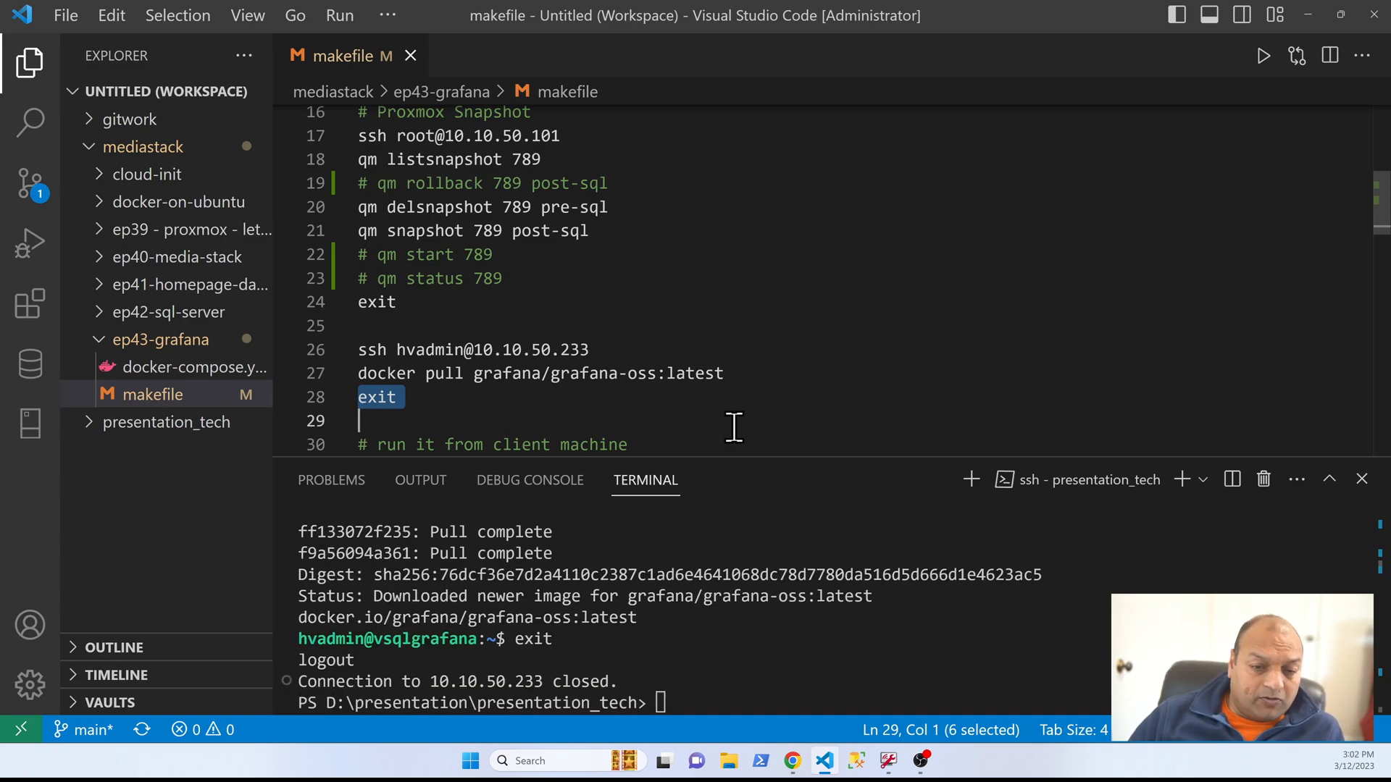
Step: Run the makefile command dir C:\virtualization\mediastack\ep43-grafana on the client machine to list the folder's files
scroll(544, 420, "down", 2)
left_click(455, 344)
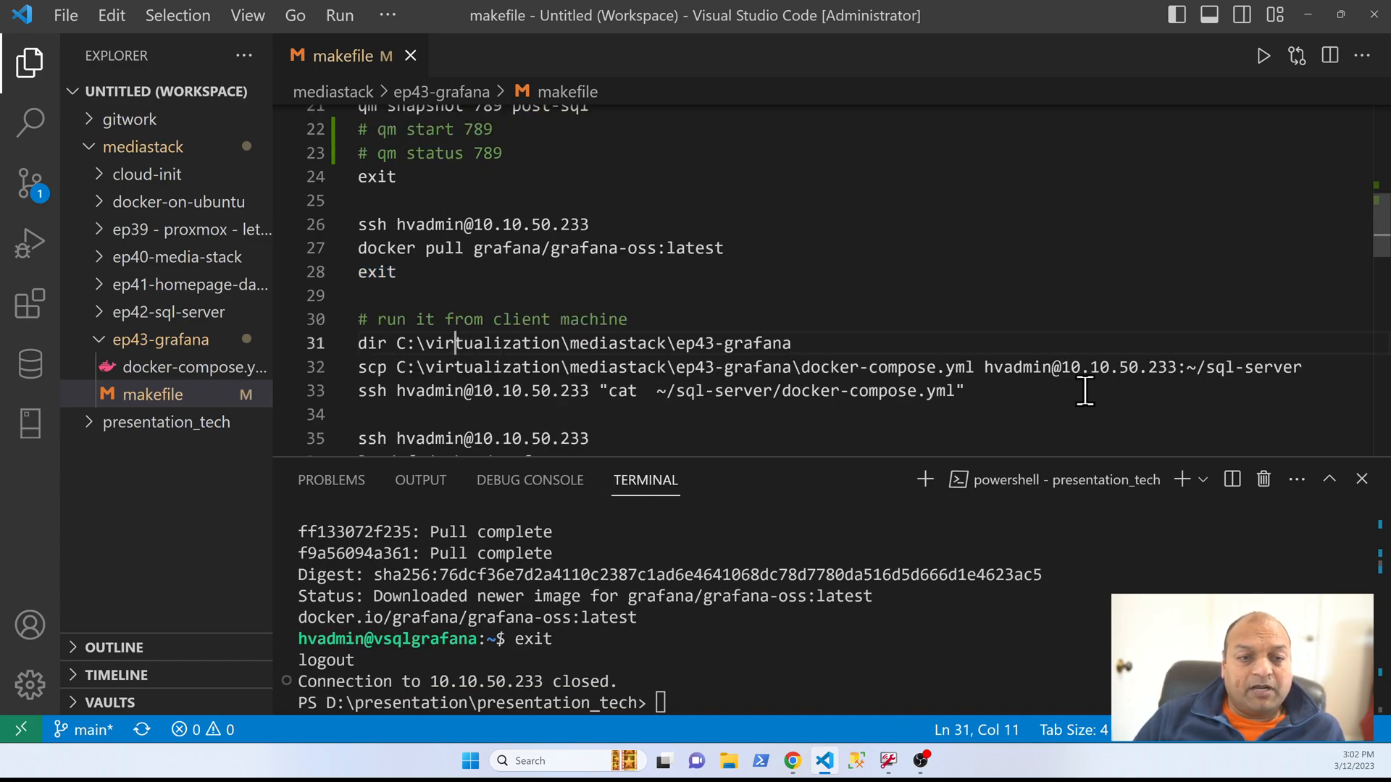
key("Home")
key("shift+Down")
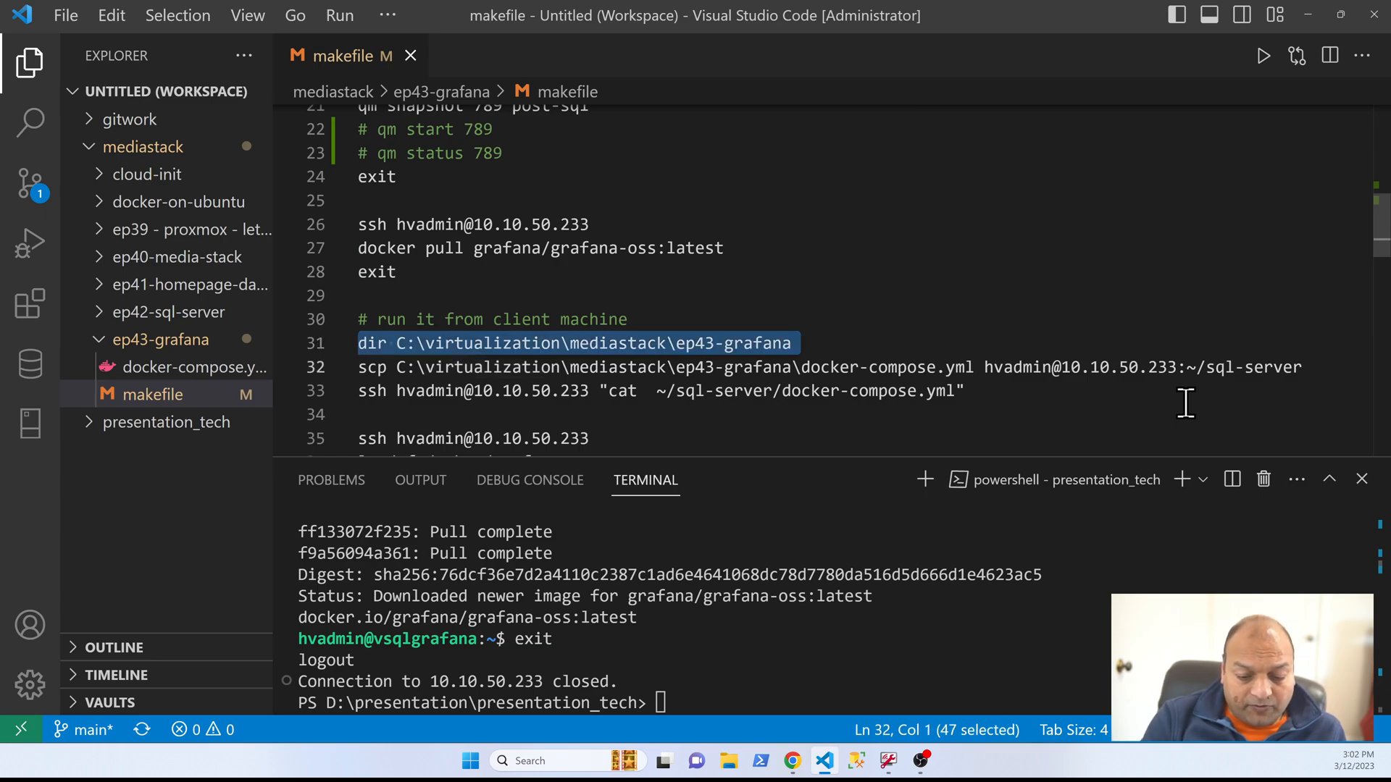
key("F8")
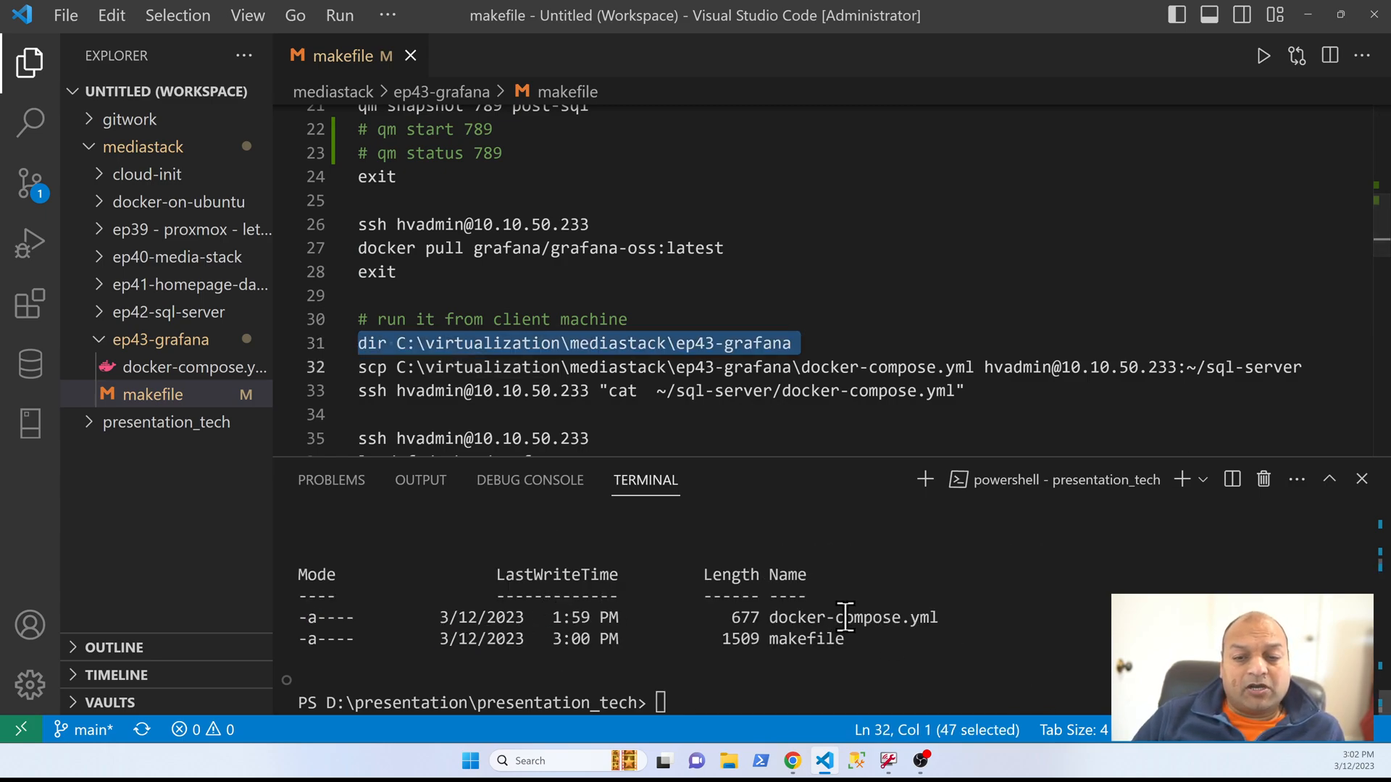
Step: Open docker-compose.yml in ep43-grafana and examine its grafana and sql services, port mapping, networks, volumes and version
left_click(187, 367)
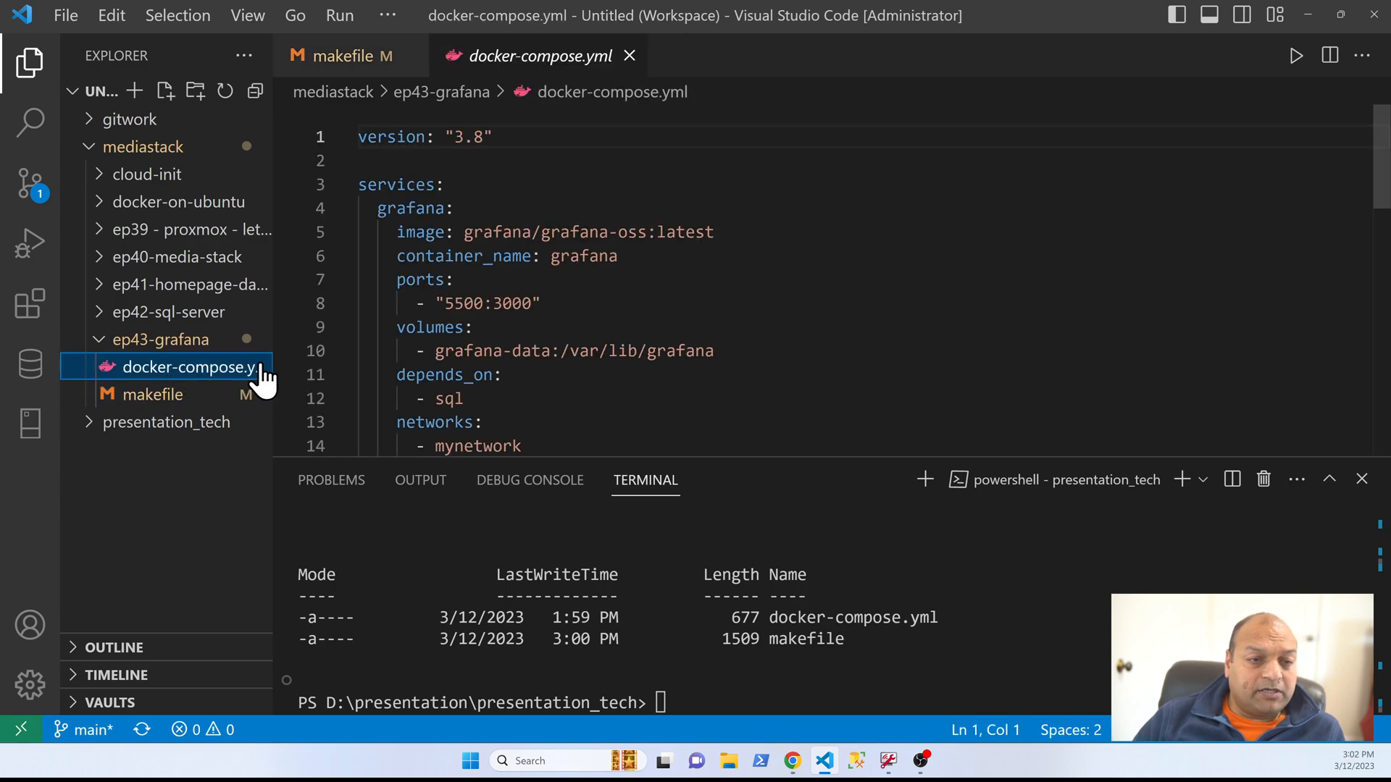
scroll(817, 303, "down", 4)
scroll(817, 303, "down", 2)
scroll(817, 302, "up", 2)
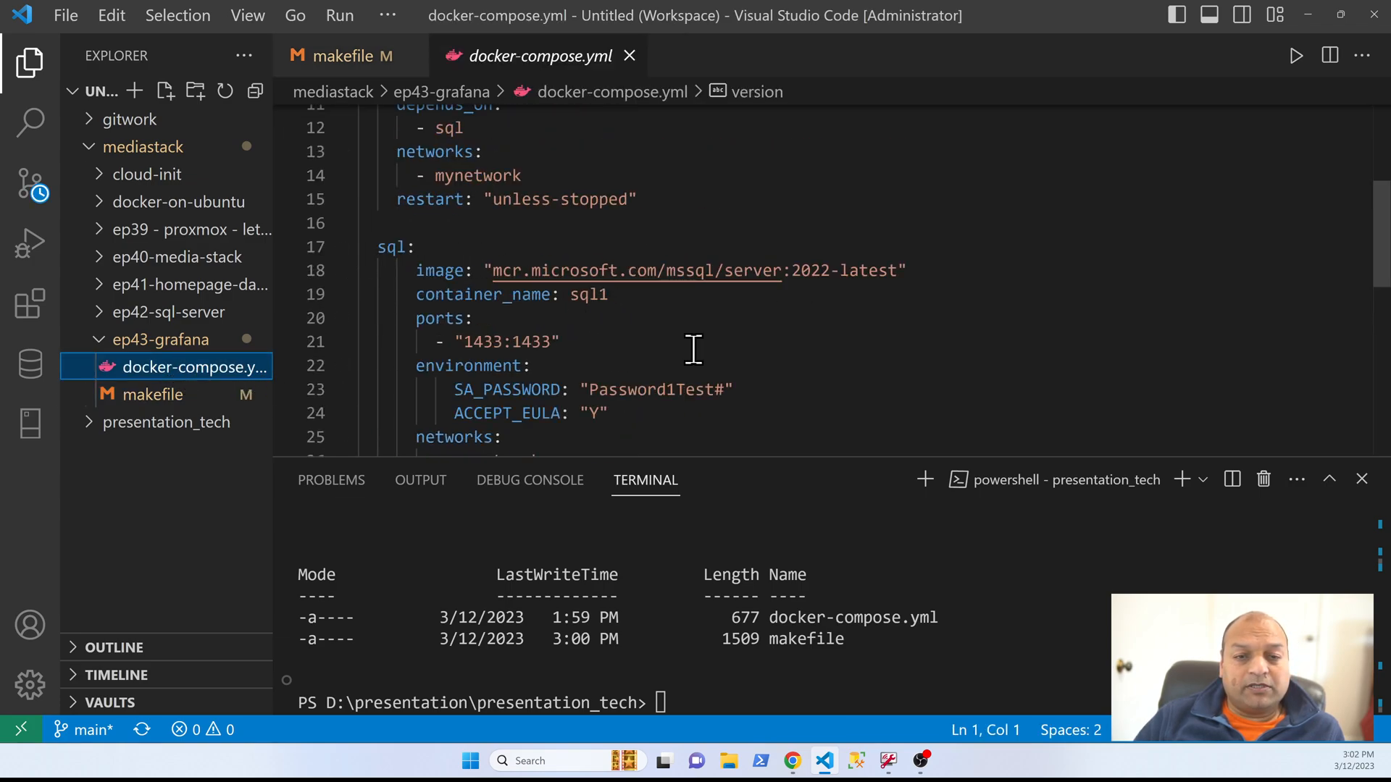
scroll(709, 358, "down", 2)
scroll(708, 357, "down", 2)
left_click_drag(598, 335, 397, 187)
scroll(734, 328, "up", 2)
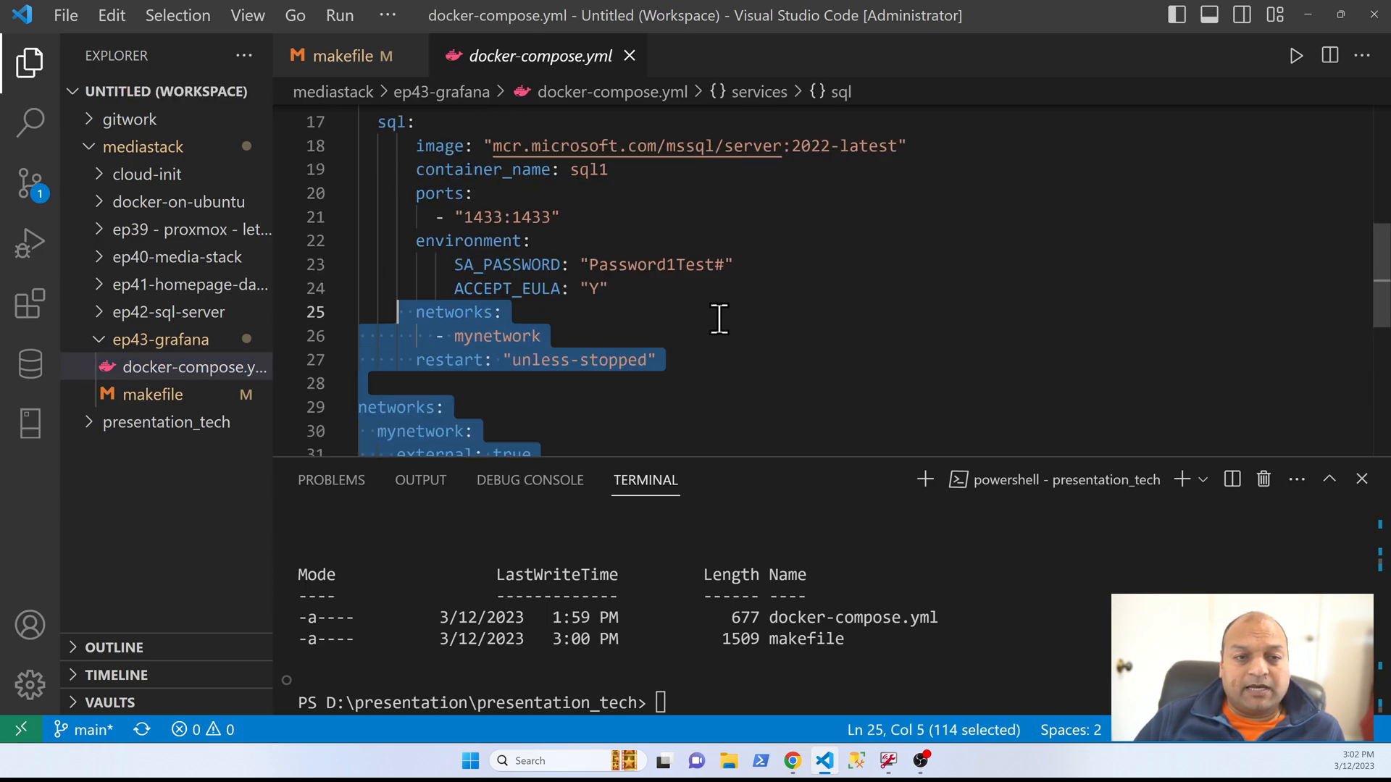
scroll(730, 329, "up", 2)
scroll(696, 313, "down", 8)
left_click_drag(590, 192, 314, 129)
scroll(785, 326, "up", 10)
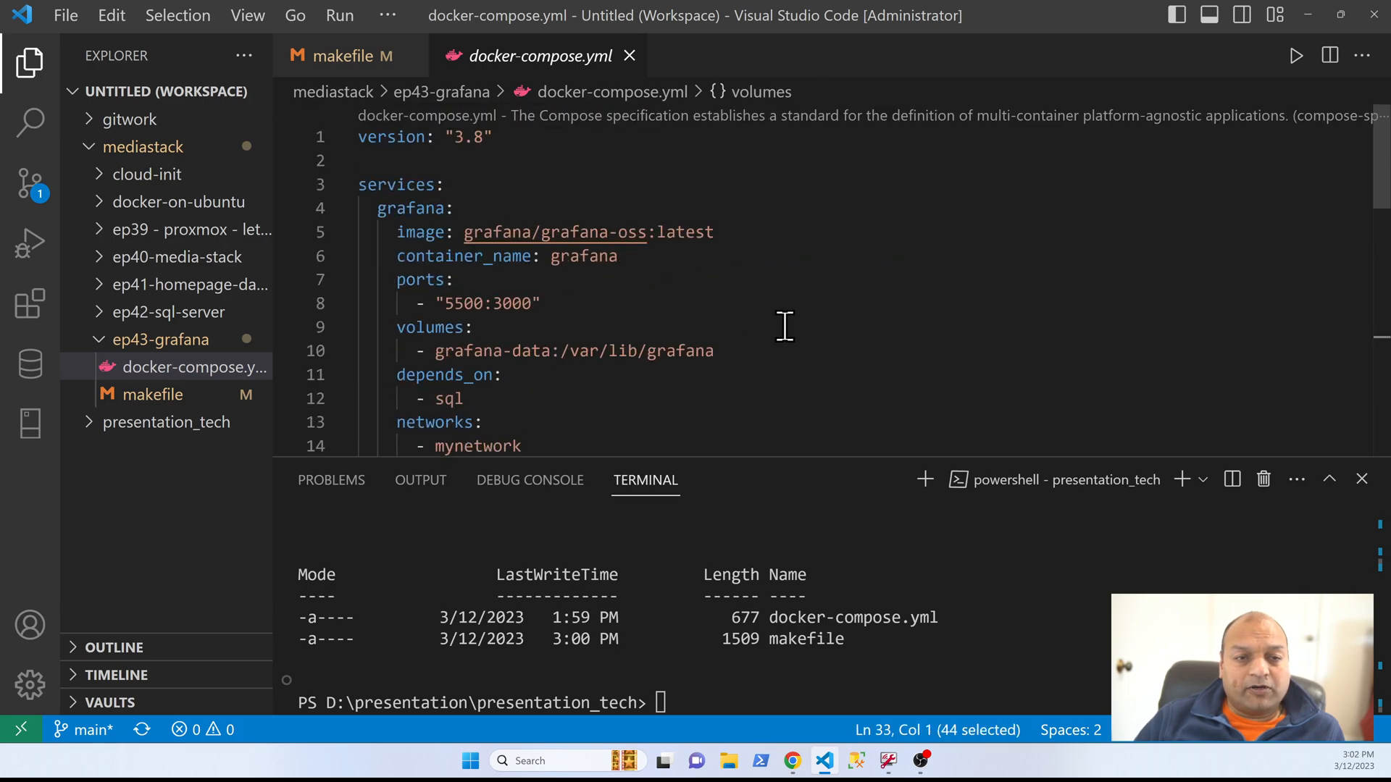
left_click_drag(375, 209, 876, 420)
double_click(460, 303)
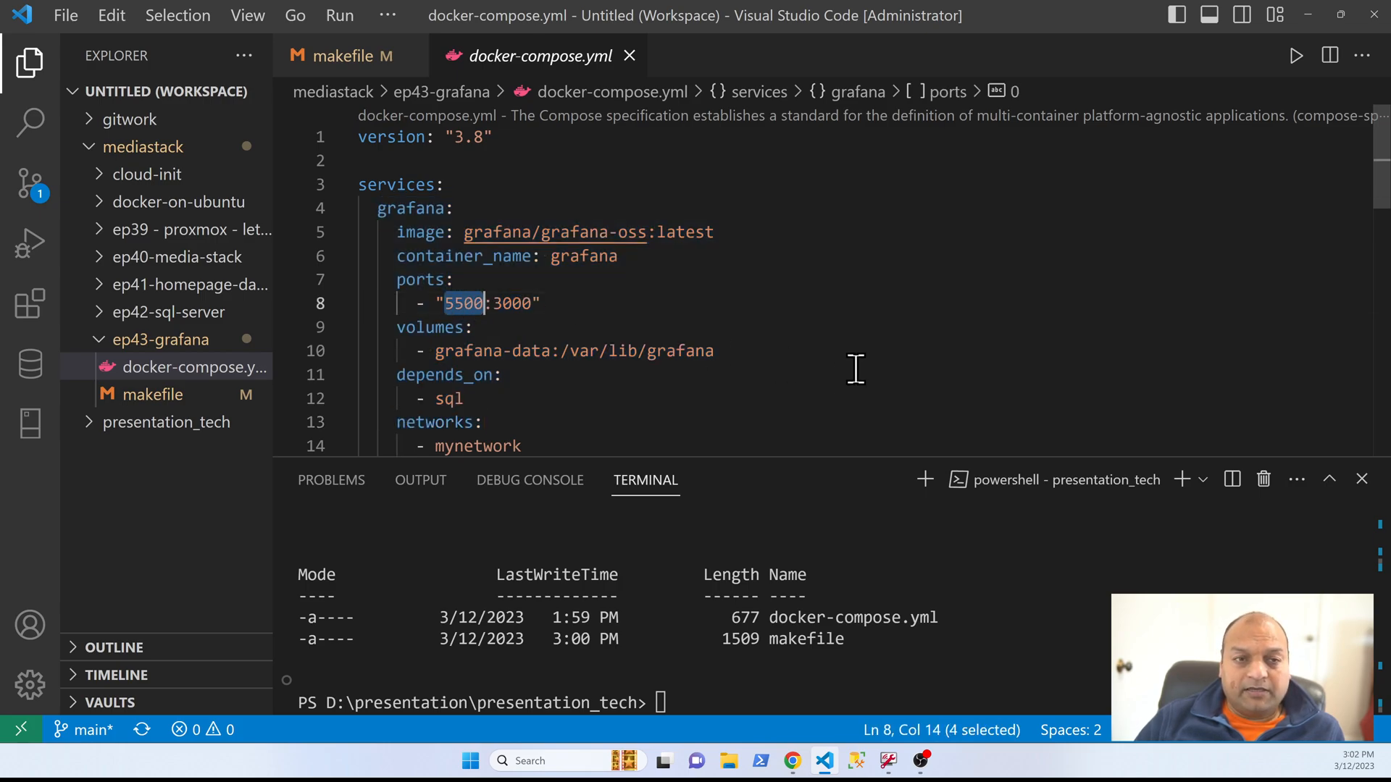
left_click_drag(523, 137, 327, 137)
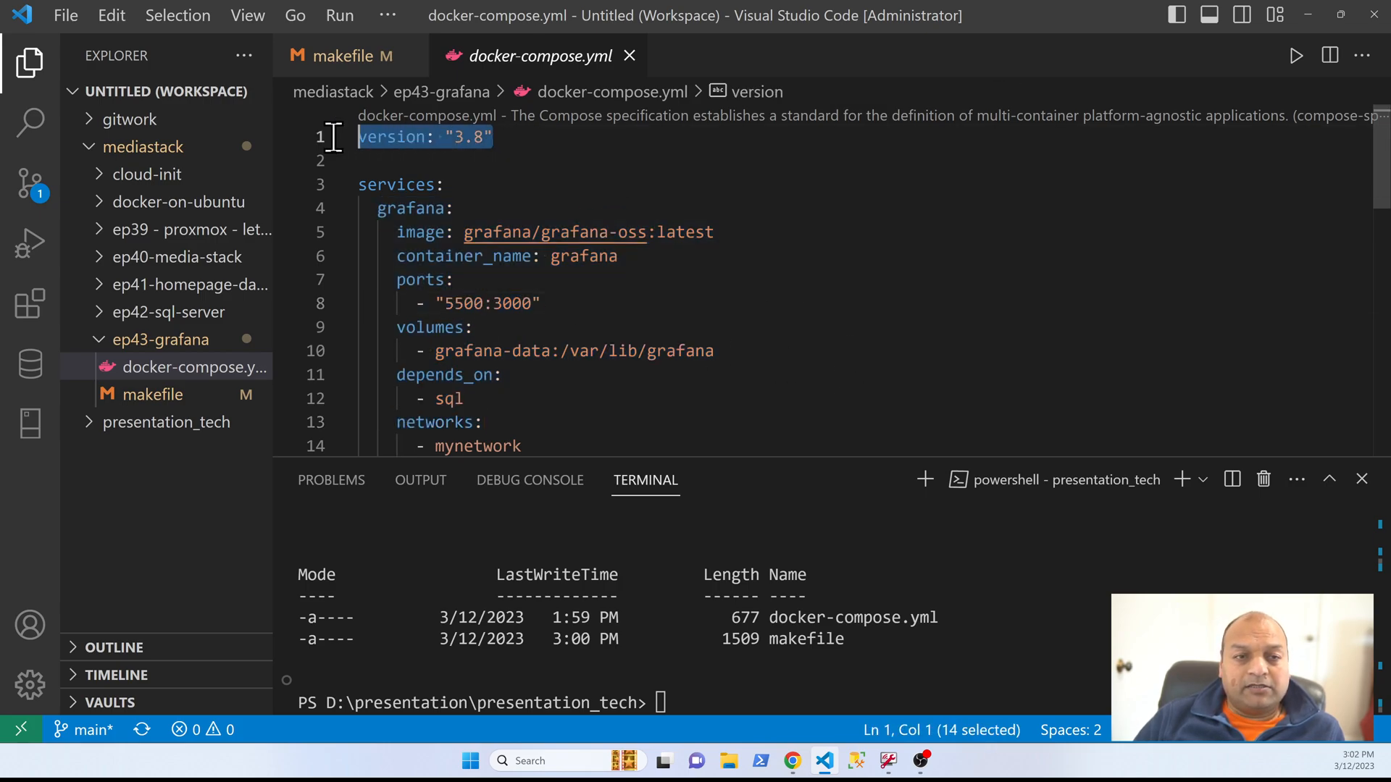
left_click(974, 376)
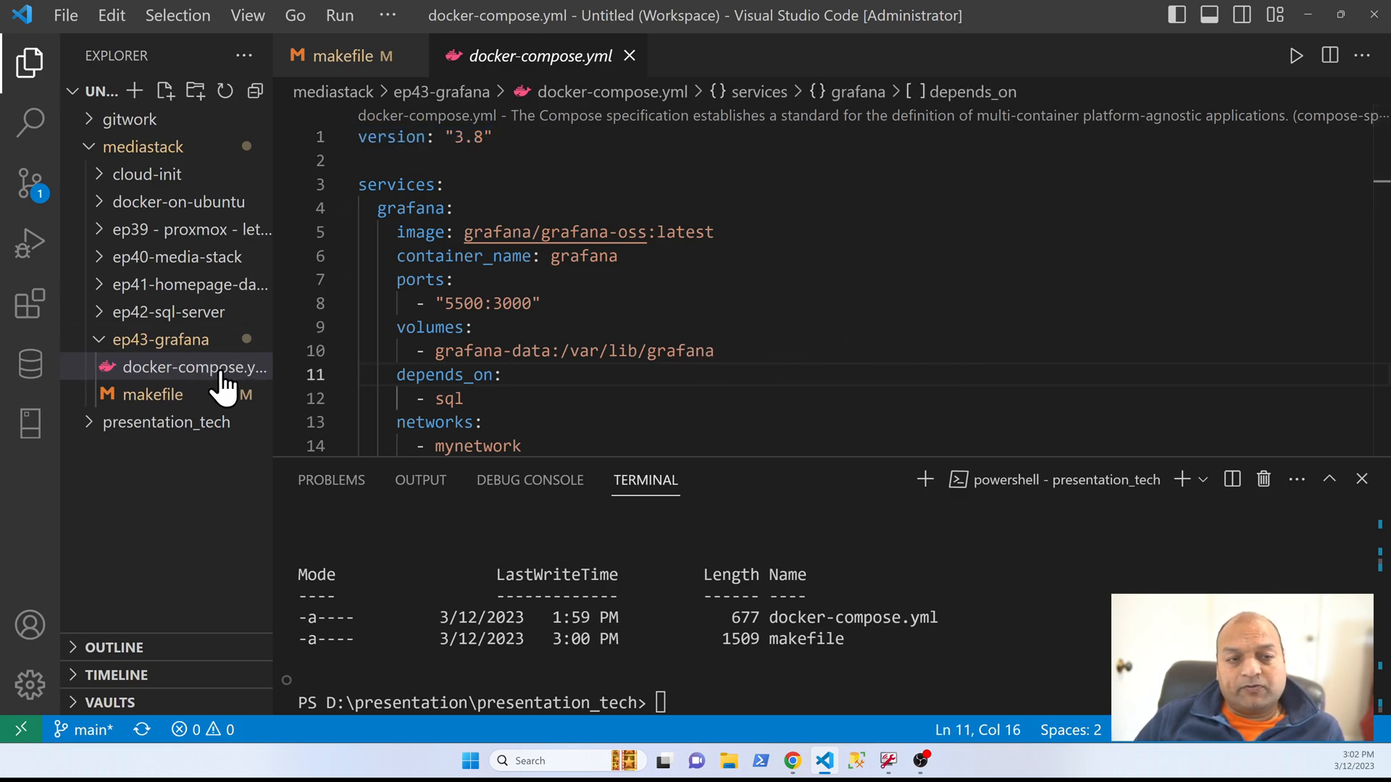
Step: Return to the makefile and run its scp command to copy docker-compose.yml to ~/sql-server on 10.10.50.233
left_click(164, 395)
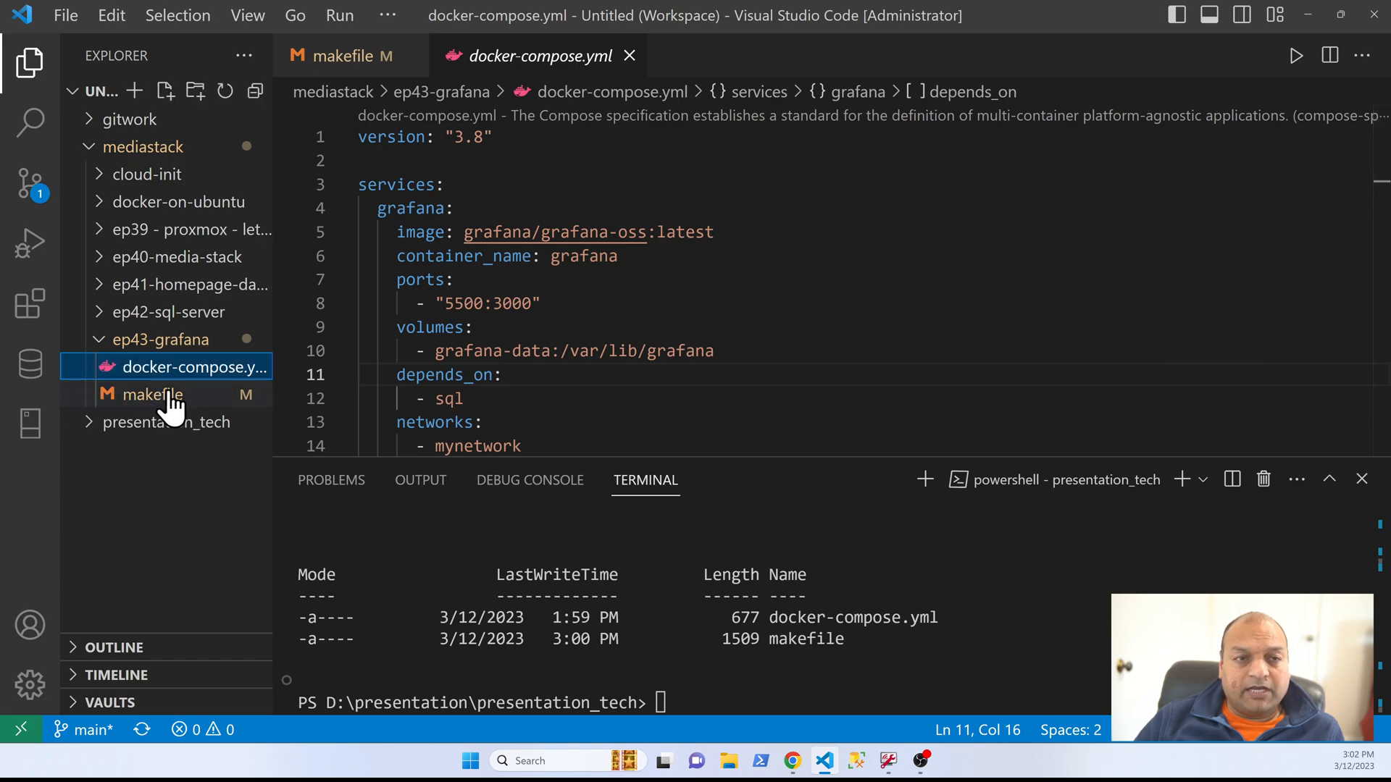
left_click(164, 396)
left_click(839, 367)
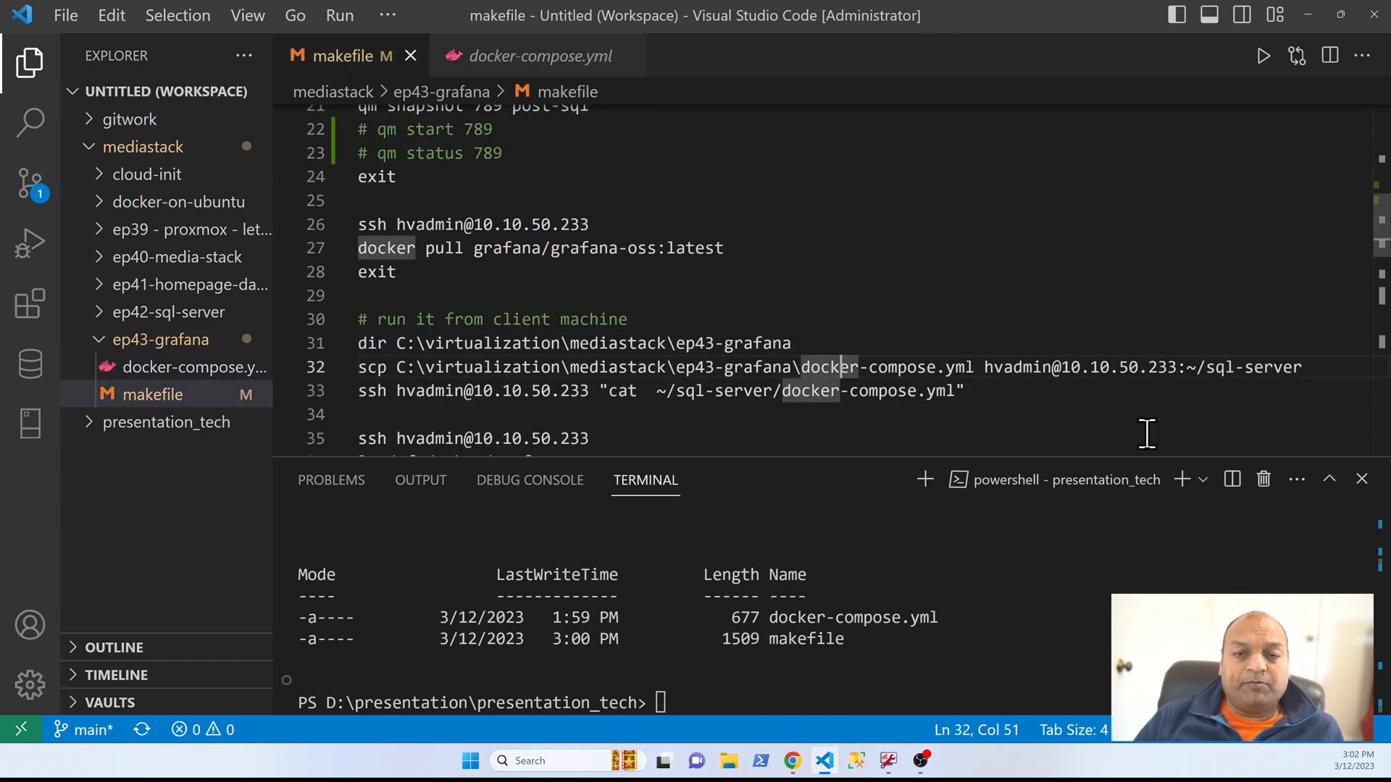
key("Home")
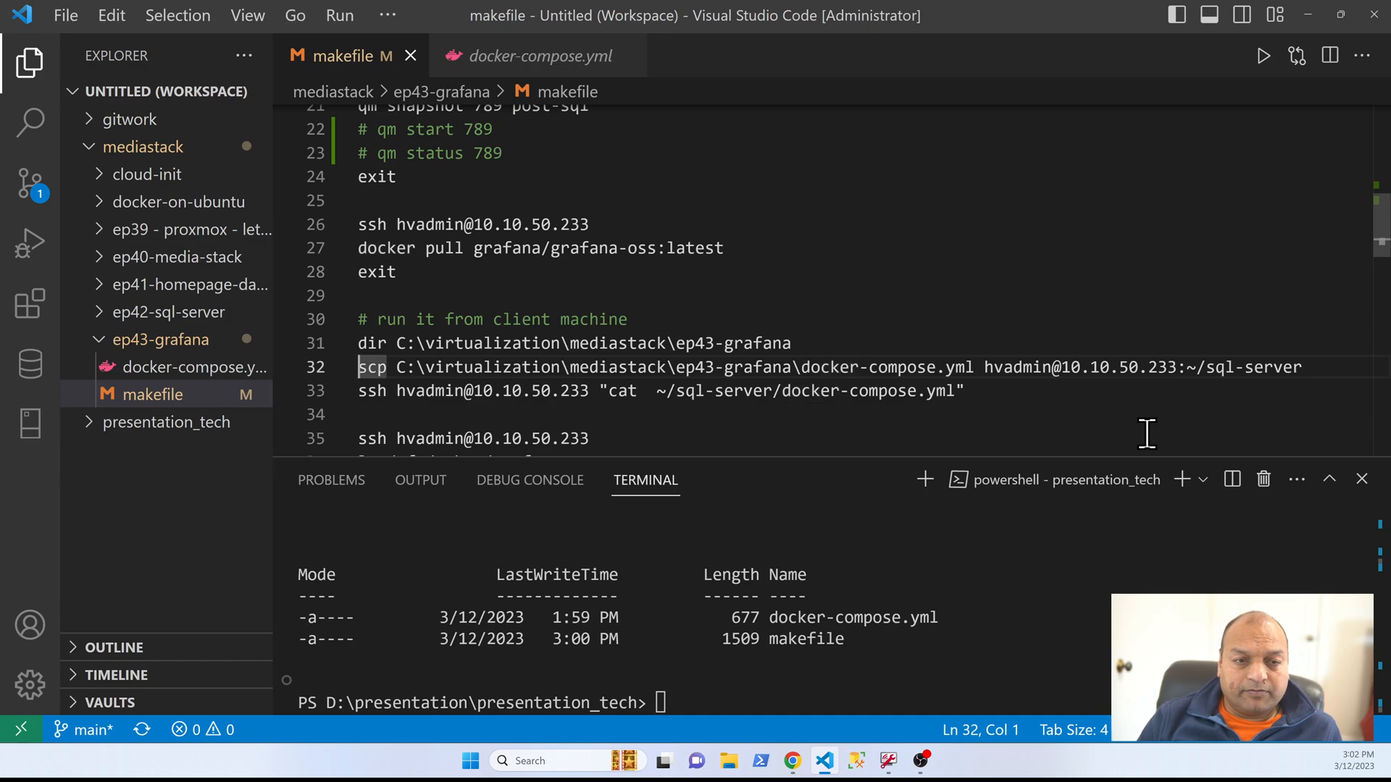
key("shift+Down")
key("Up")
key("Down")
key("shift+Down")
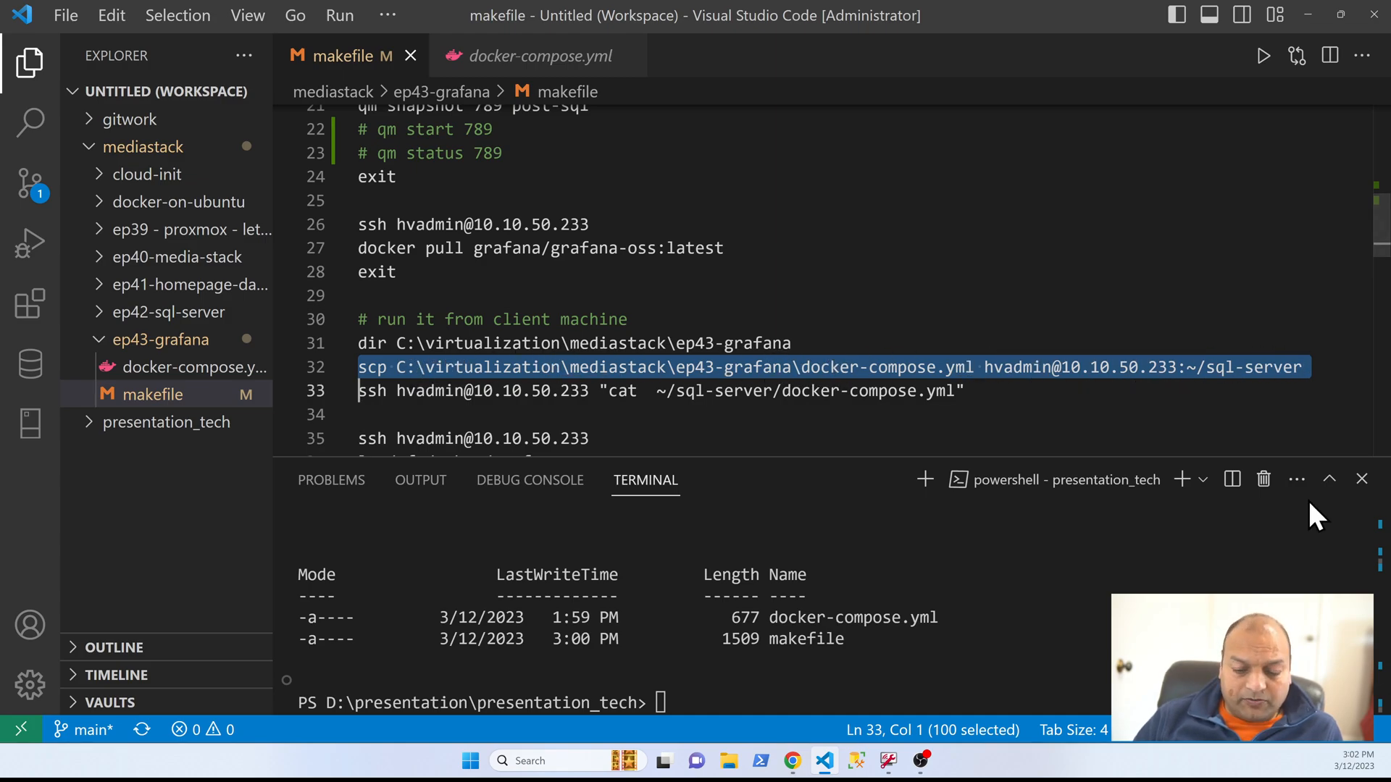
key("F8")
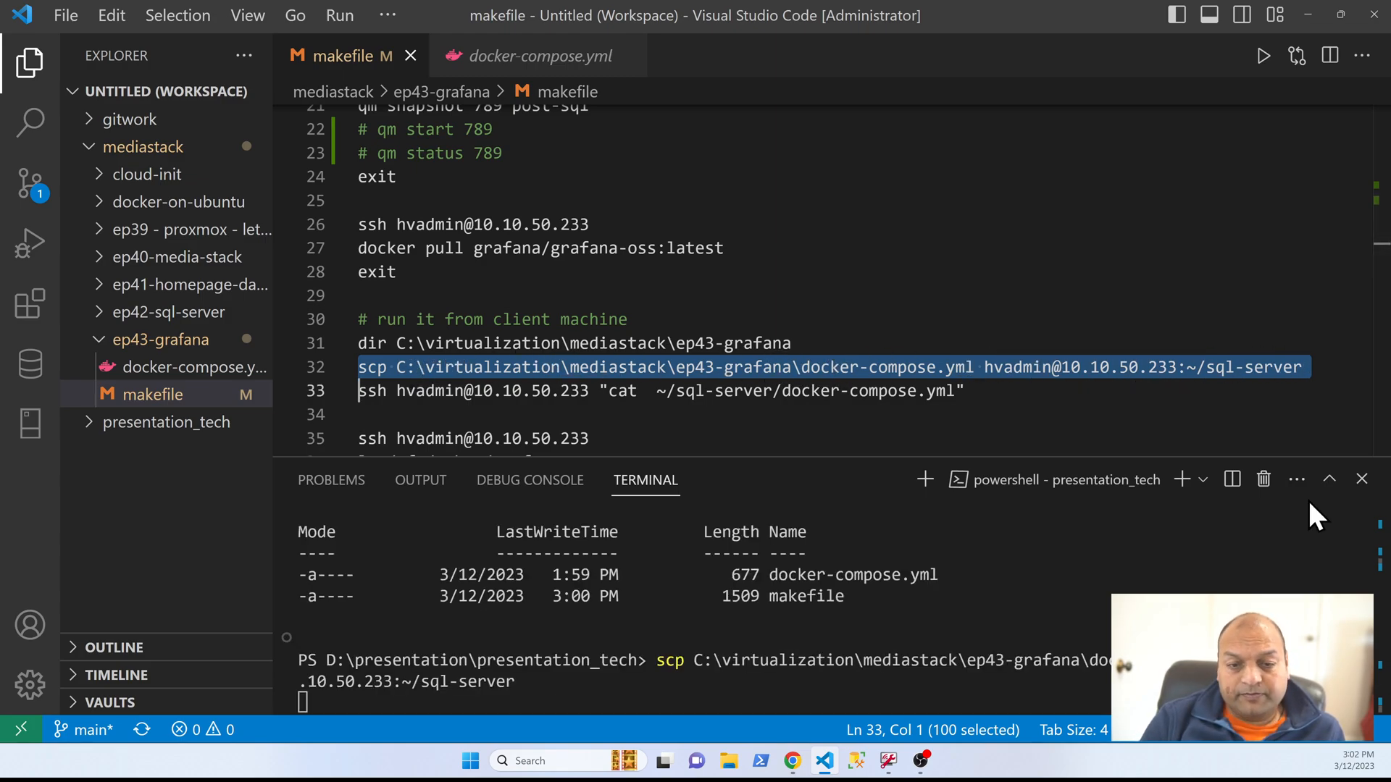
Step: Run the makefile's ssh cat command on ~/sql-server/docker-compose.yml and check the Grafana port mapping in the output
left_click(536, 390)
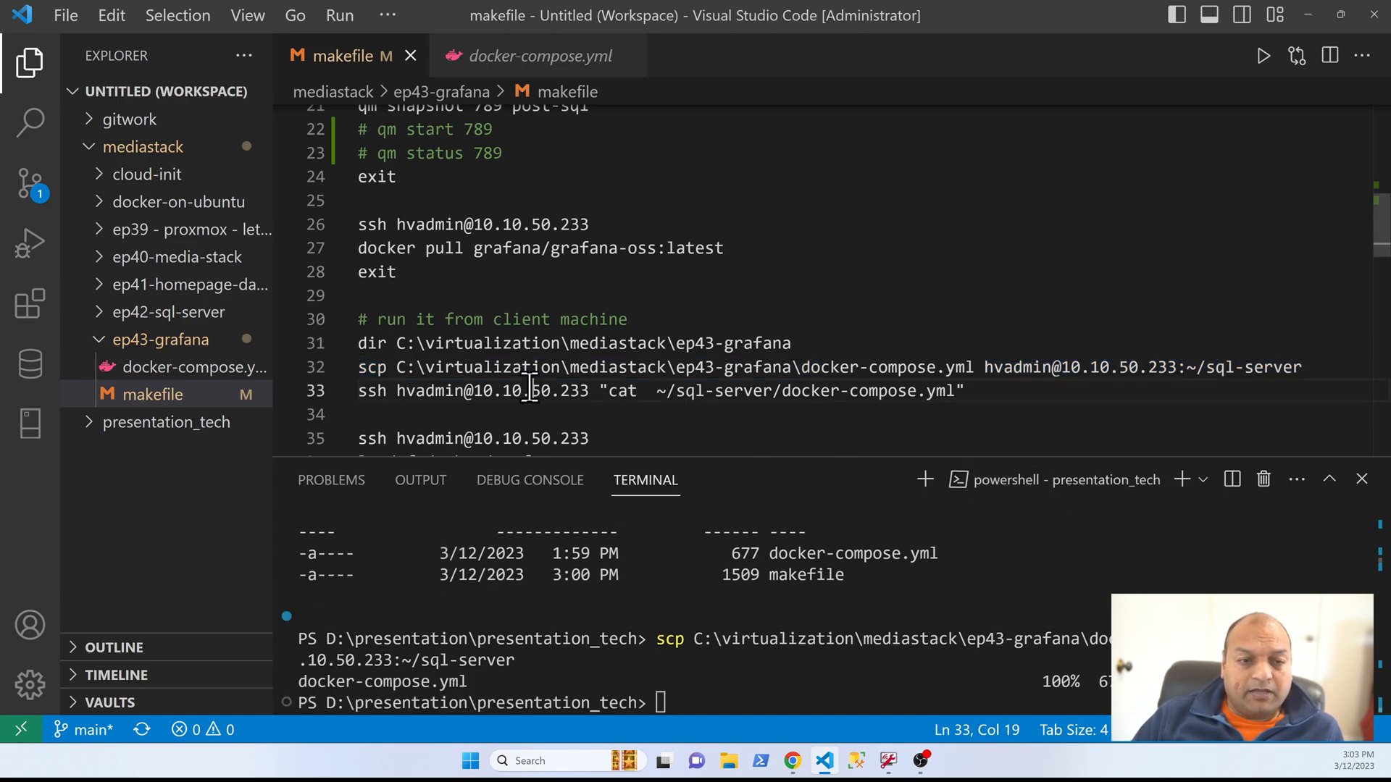
key("Home")
key("shift+End")
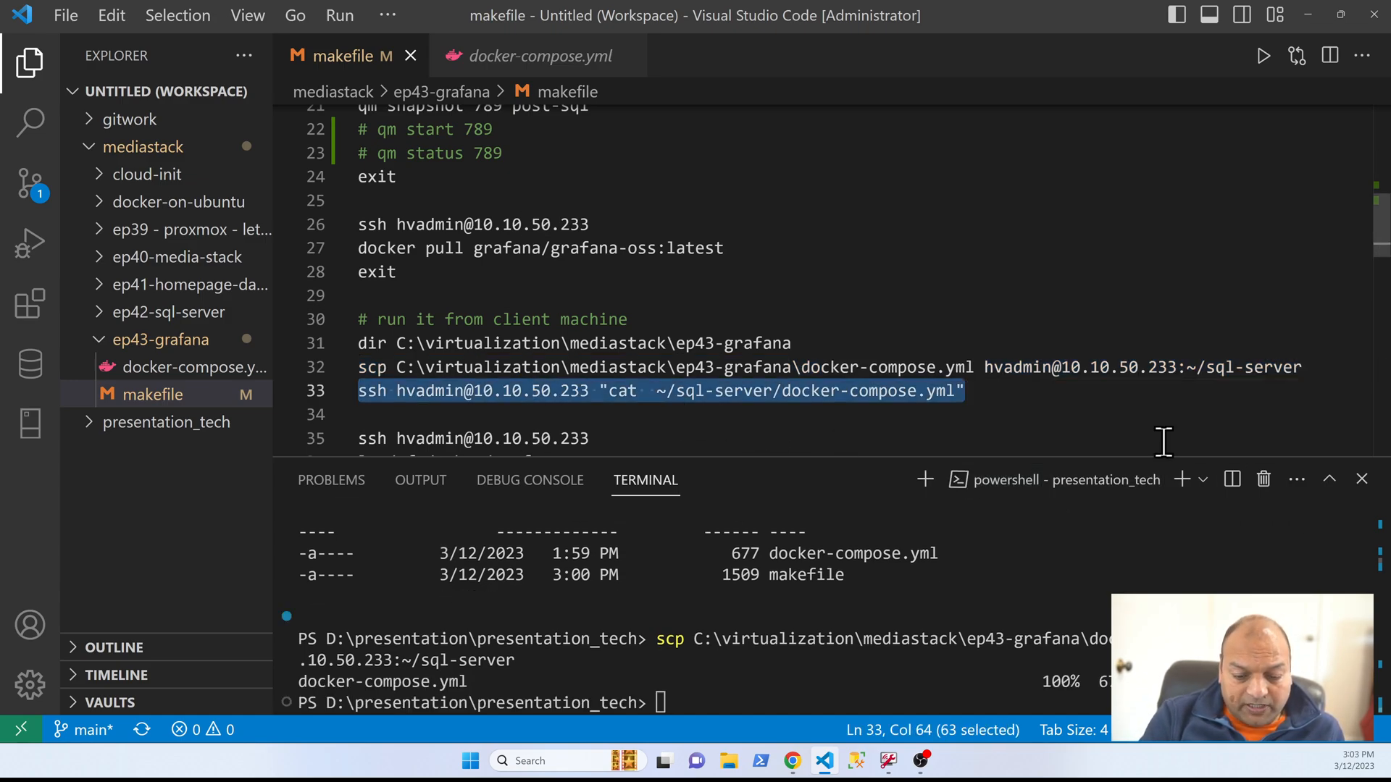
key("F8")
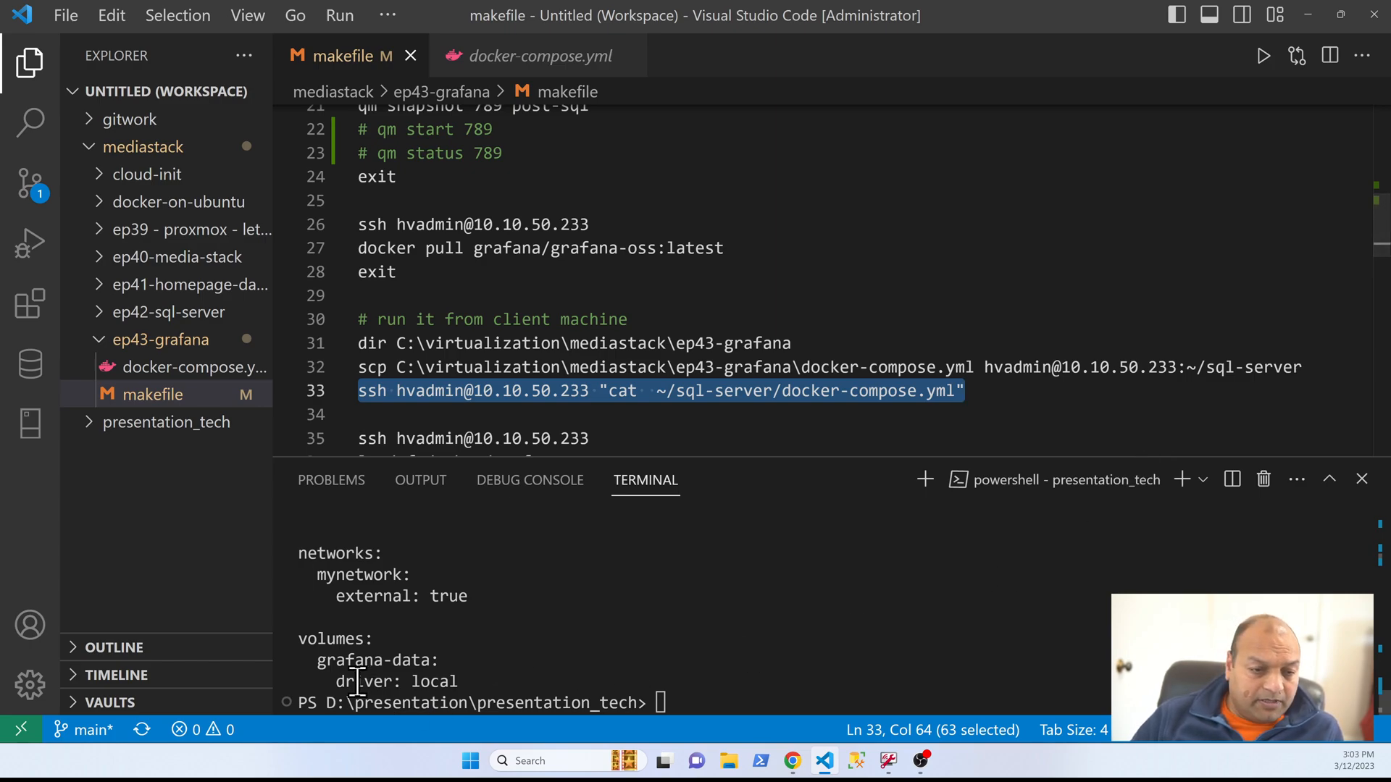
scroll(650, 645, "up", 5)
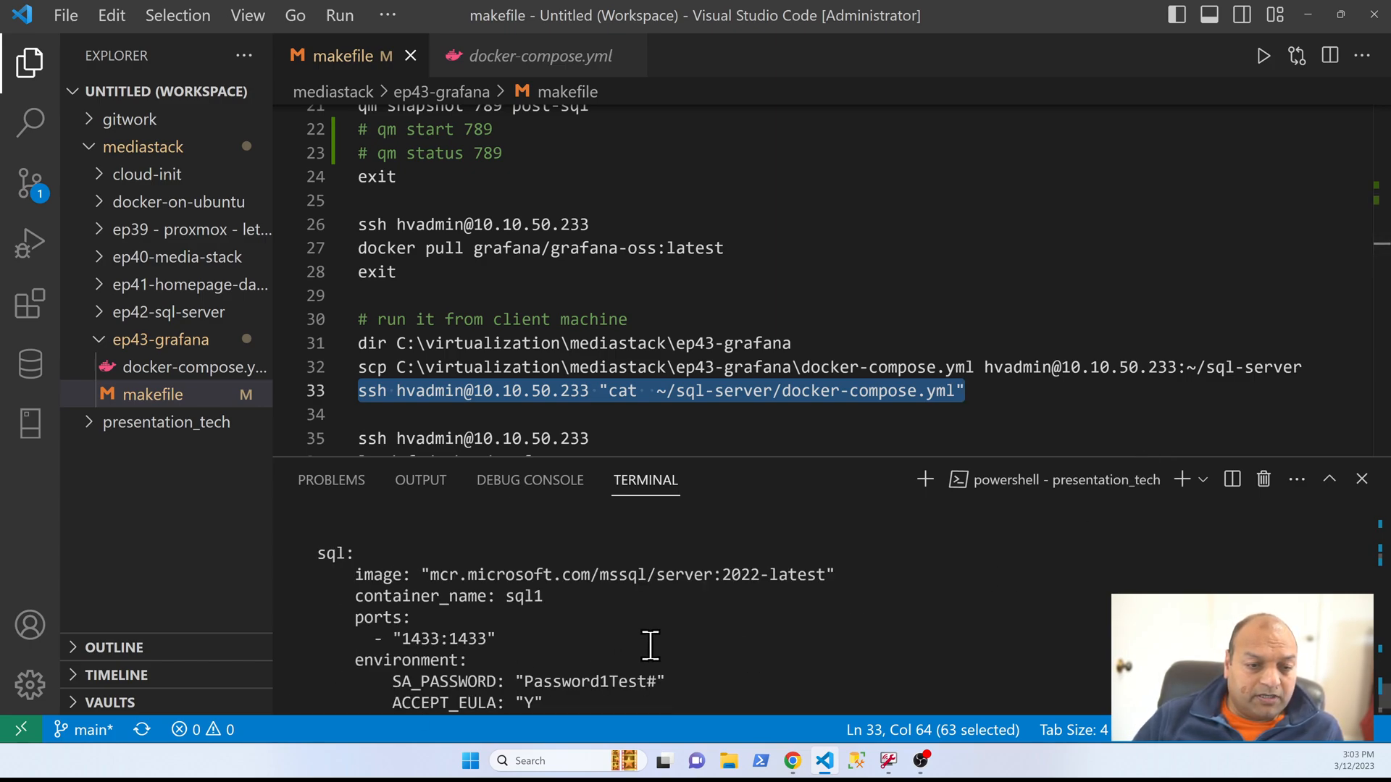
scroll(650, 646, "down", 4)
left_click_drag(374, 596, 497, 598)
left_click(652, 420)
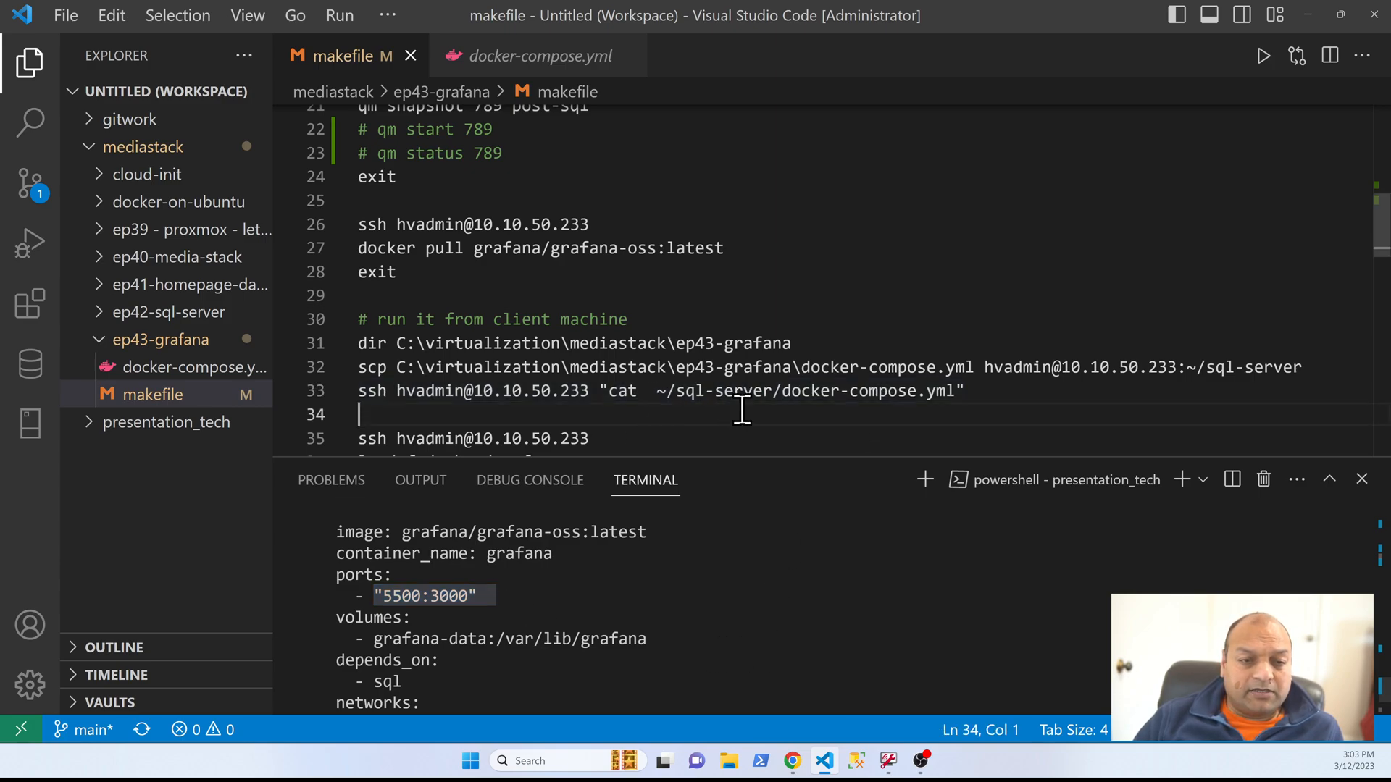
scroll(738, 417, "down", 2)
key("Down")
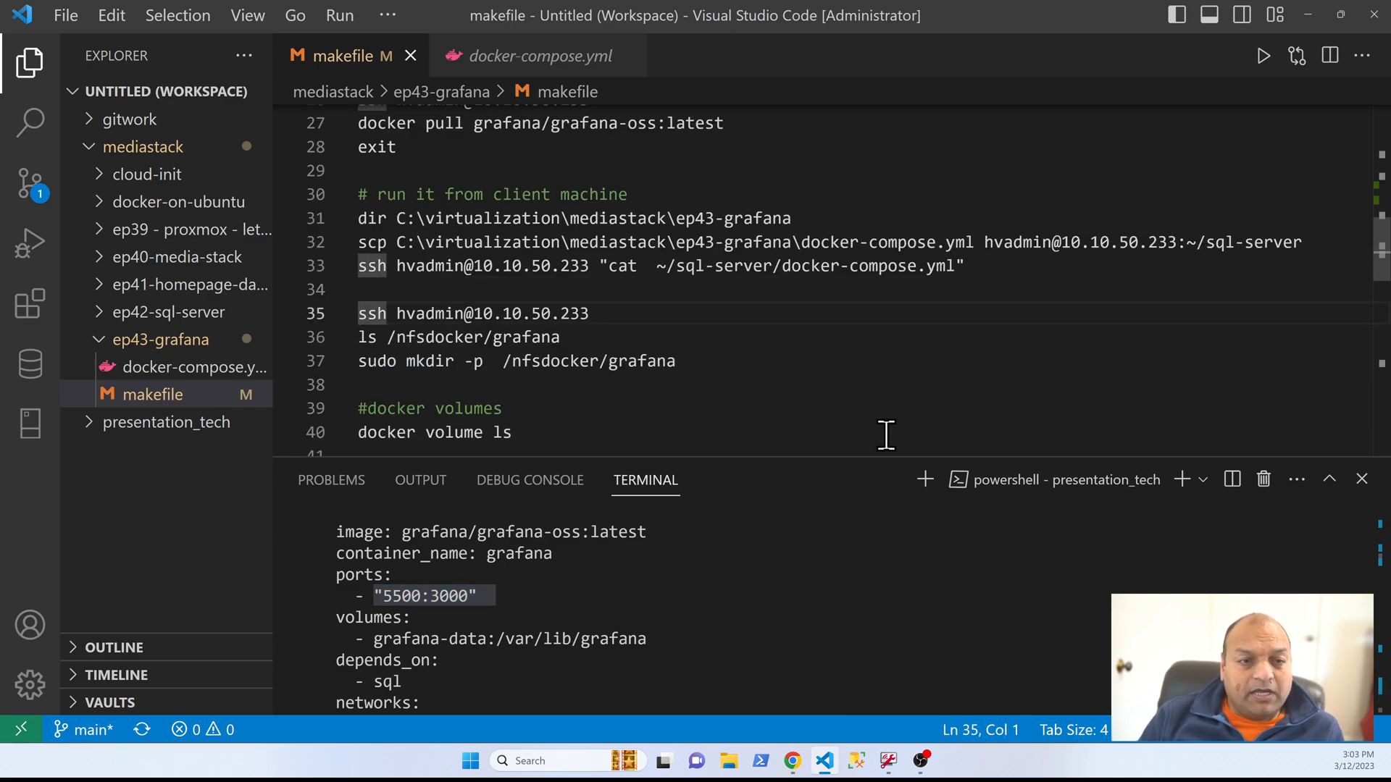
key("shift+Down")
key("F8")
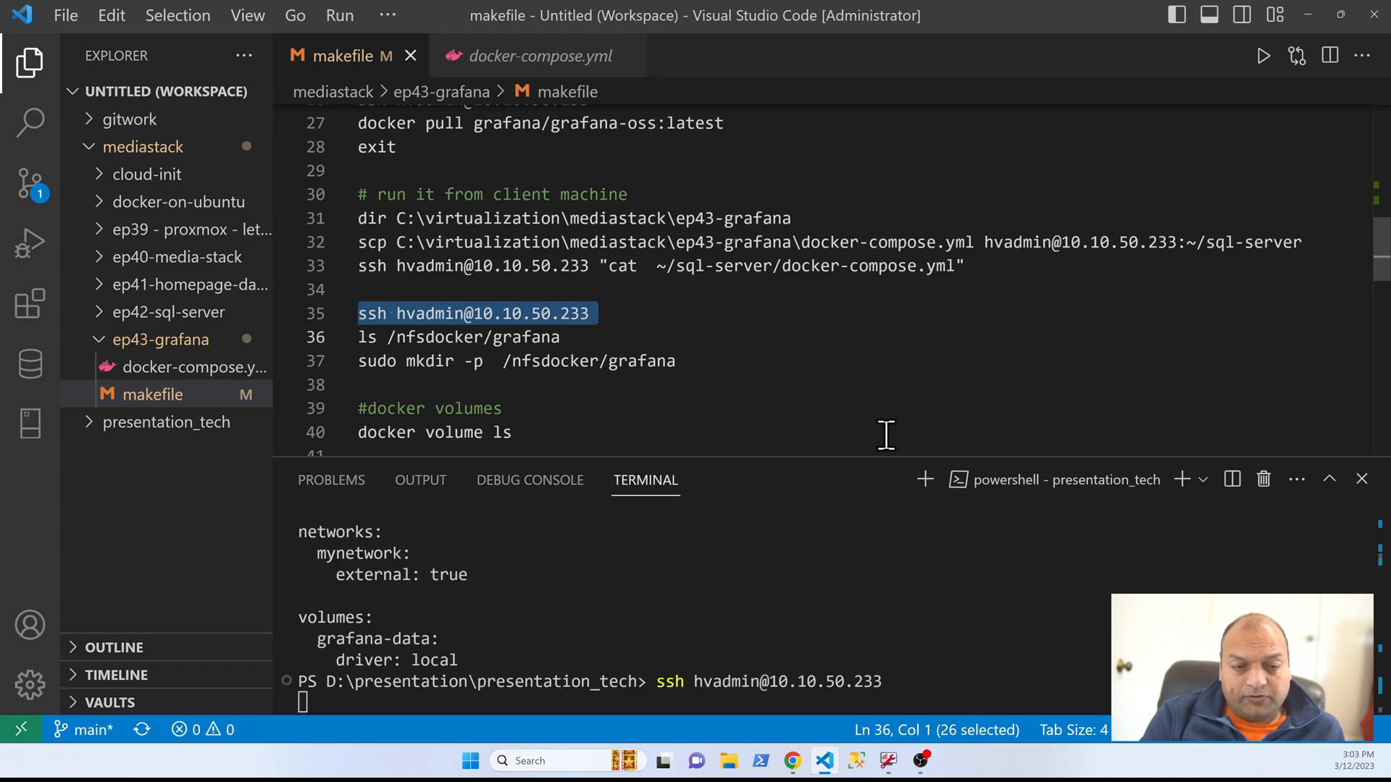
Step: Skip the /nfsdocker/grafana commands and run docker volume ls from the makefile to list the server's Docker volumes
key("End")
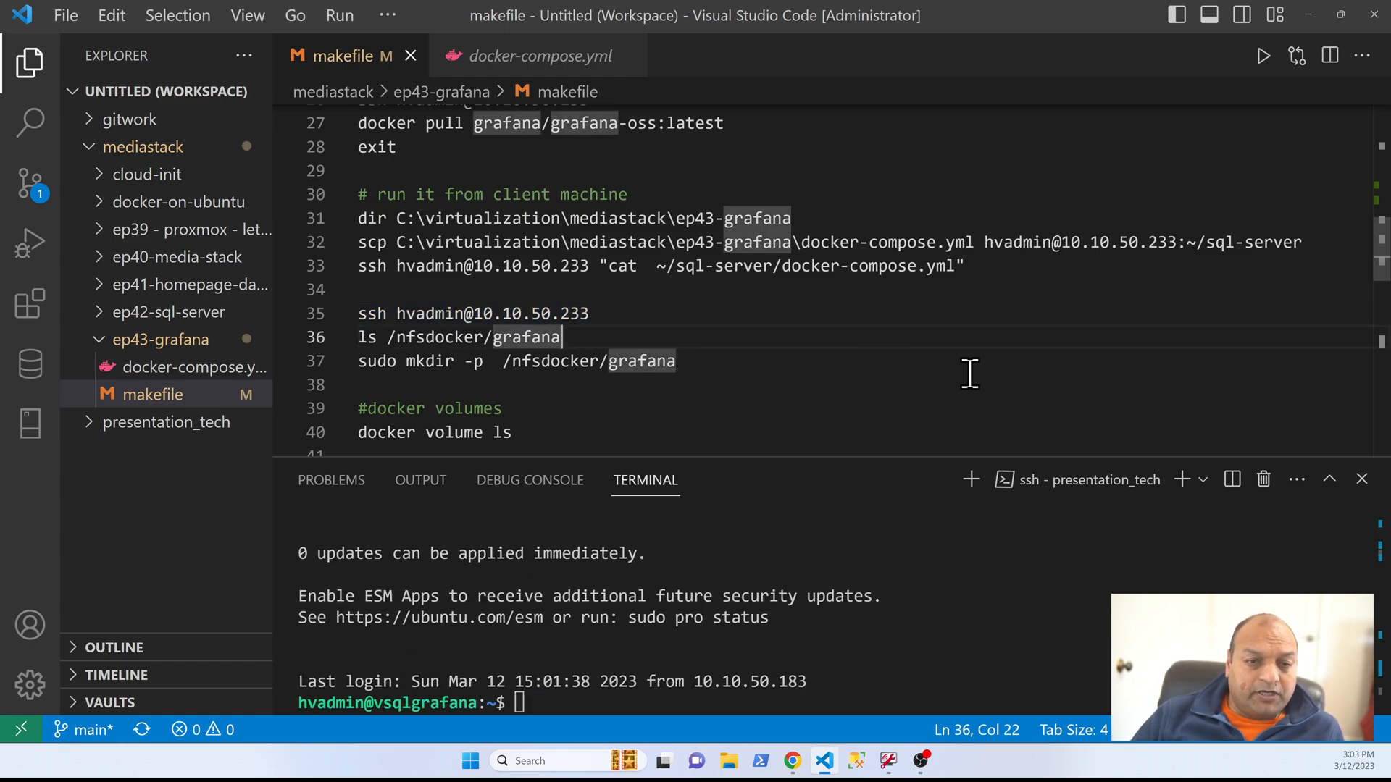
key("Home")
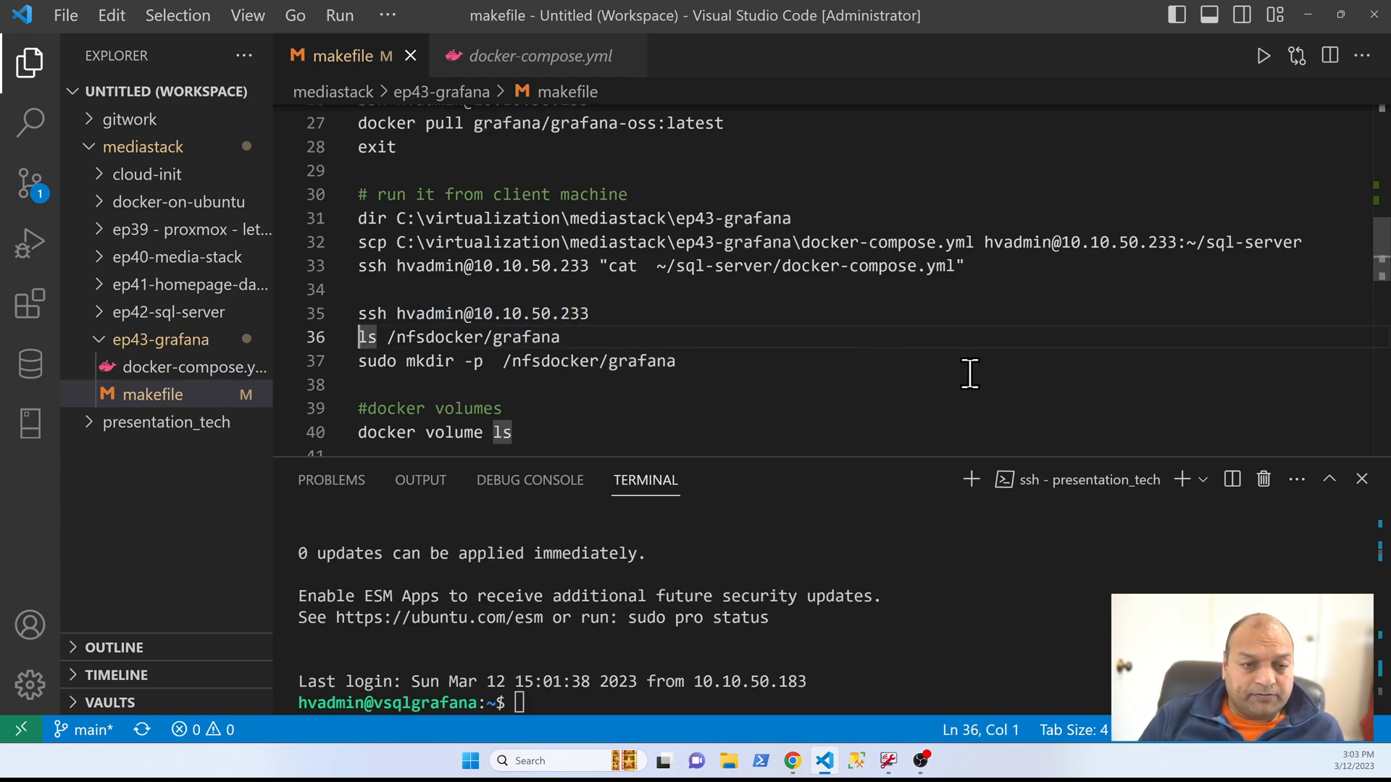
key("shift+Down")
key("shift+Down")
key("Down")
key("Down")
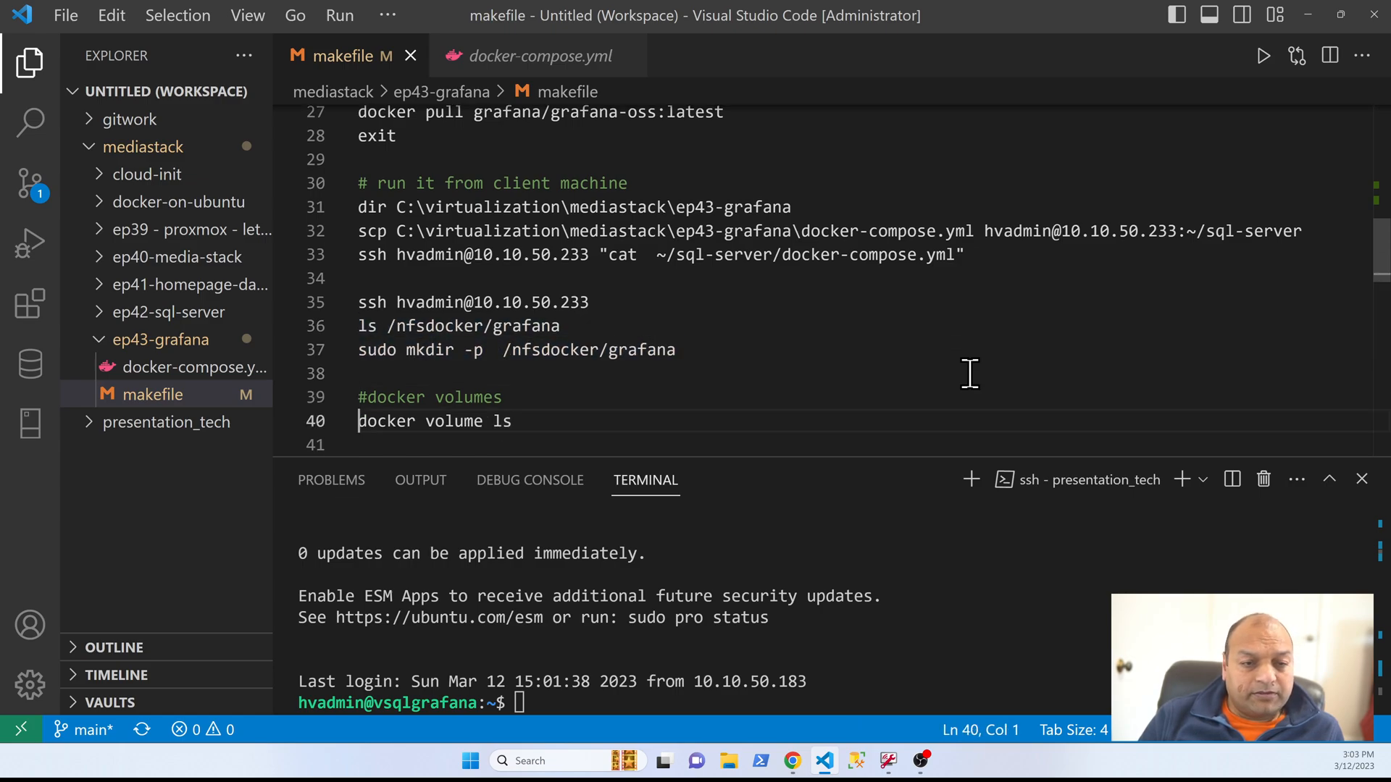
key("shift+Down")
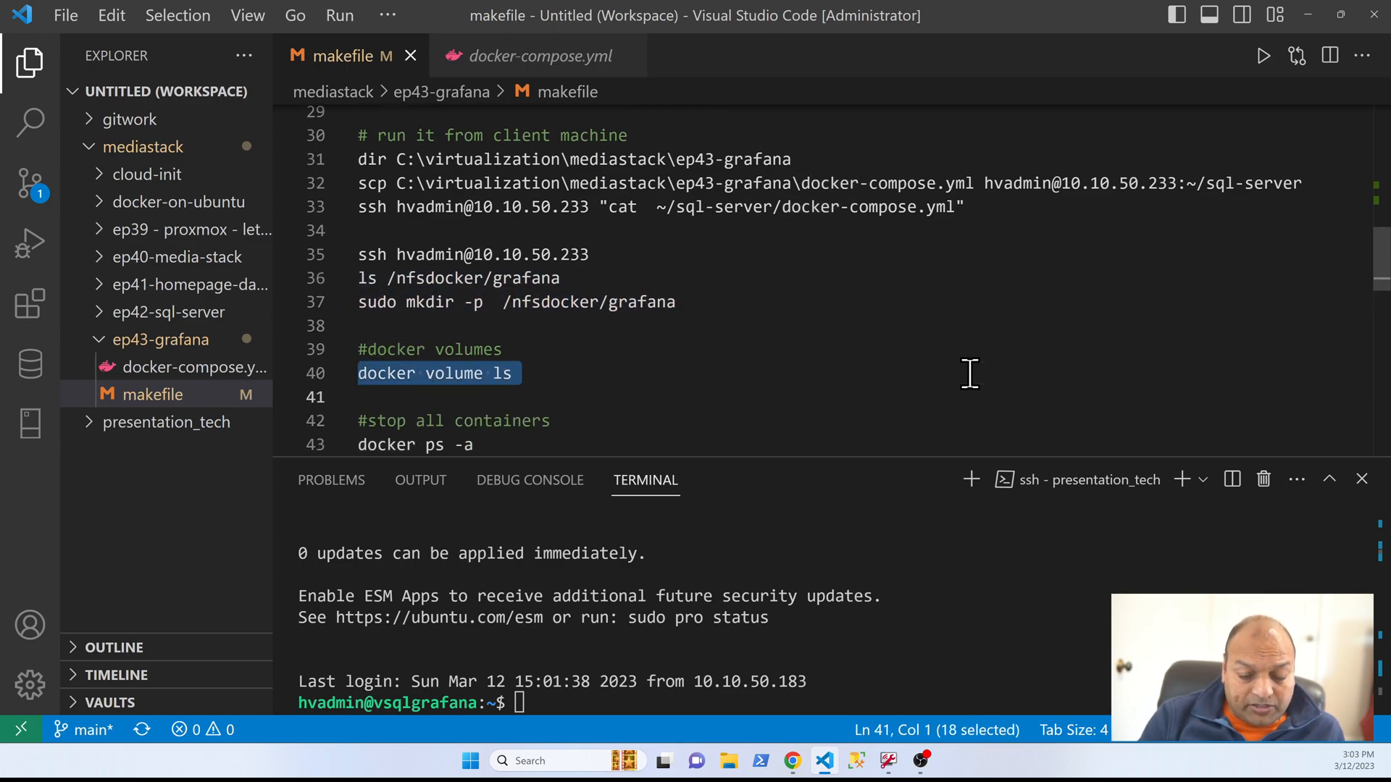
key("F8")
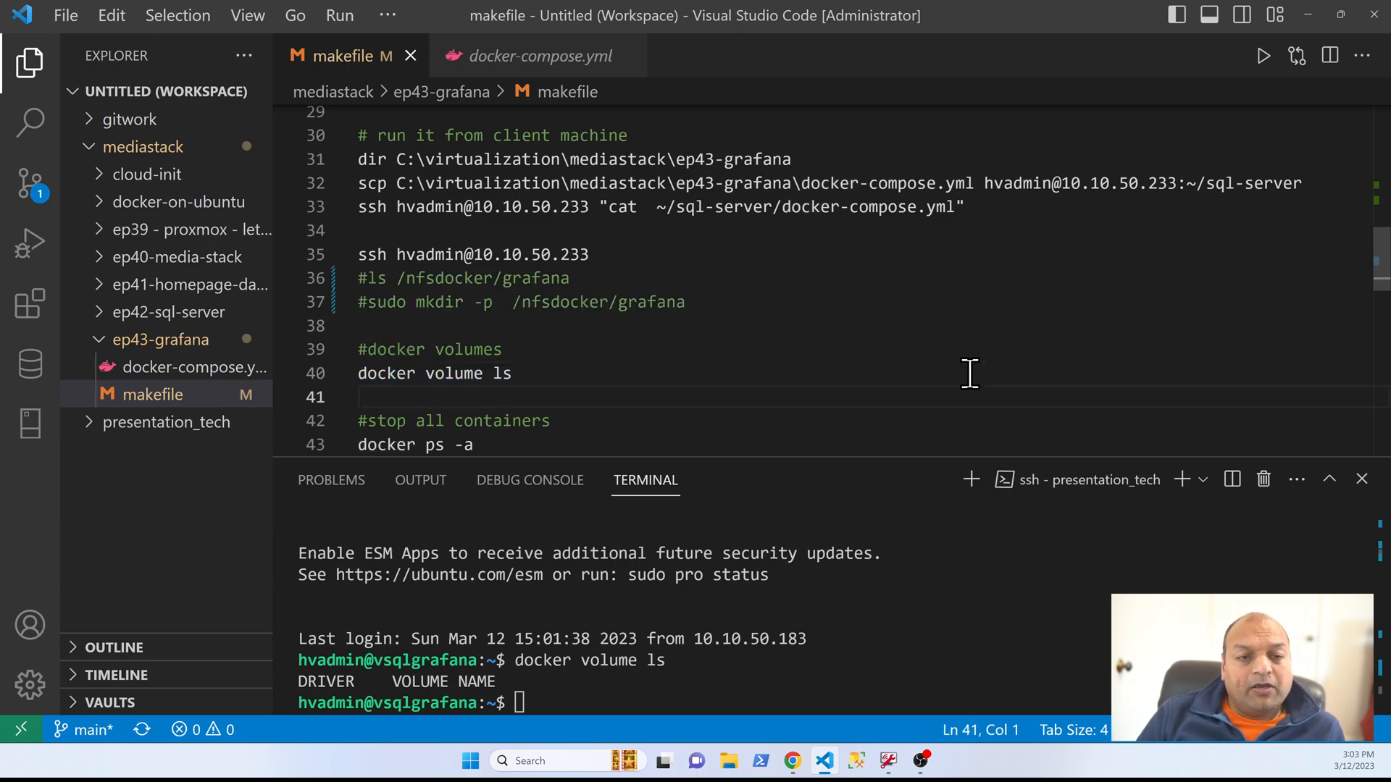
Step: Comment out the makefile's ls and sudo mkdir lines for /nfsdocker/grafana, and run docker ps -a to list all containers
key("Down")
key("Down")
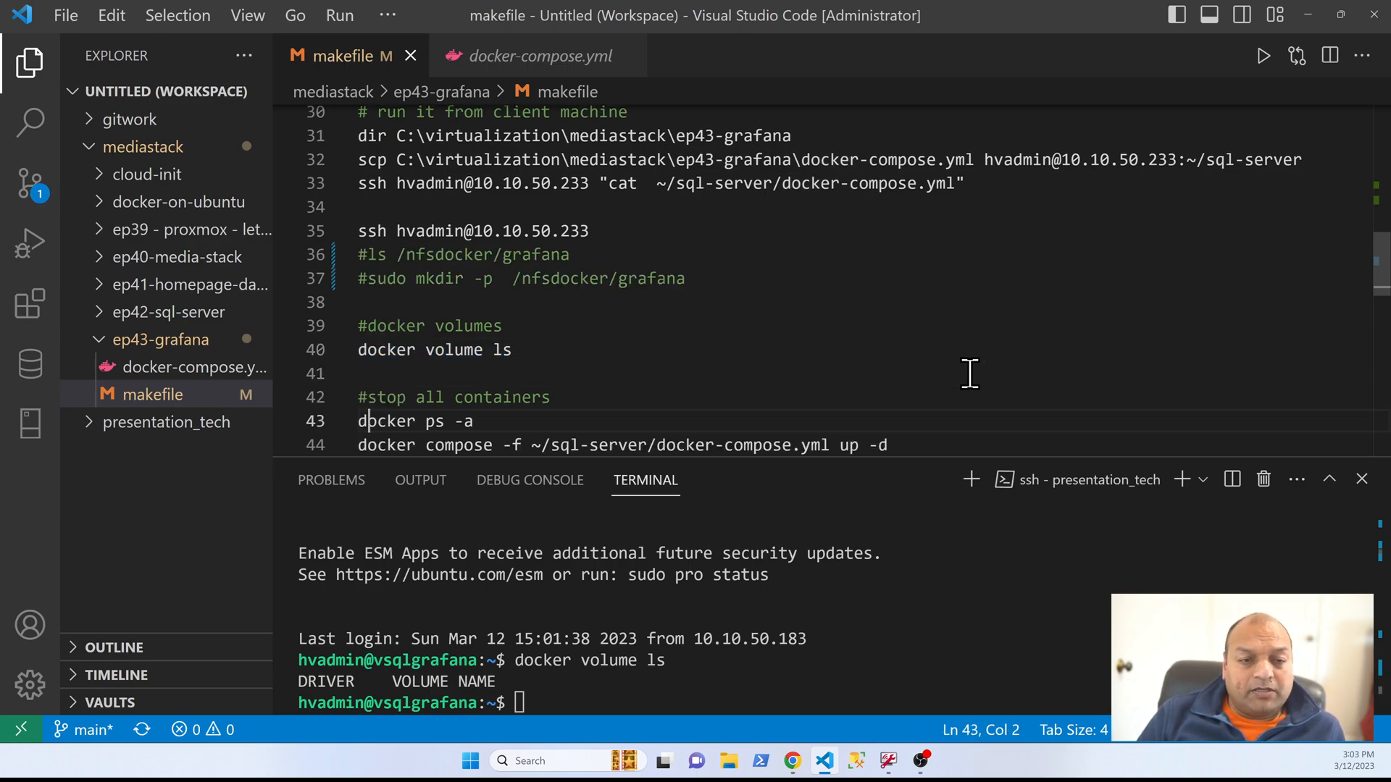
key("shift+Down")
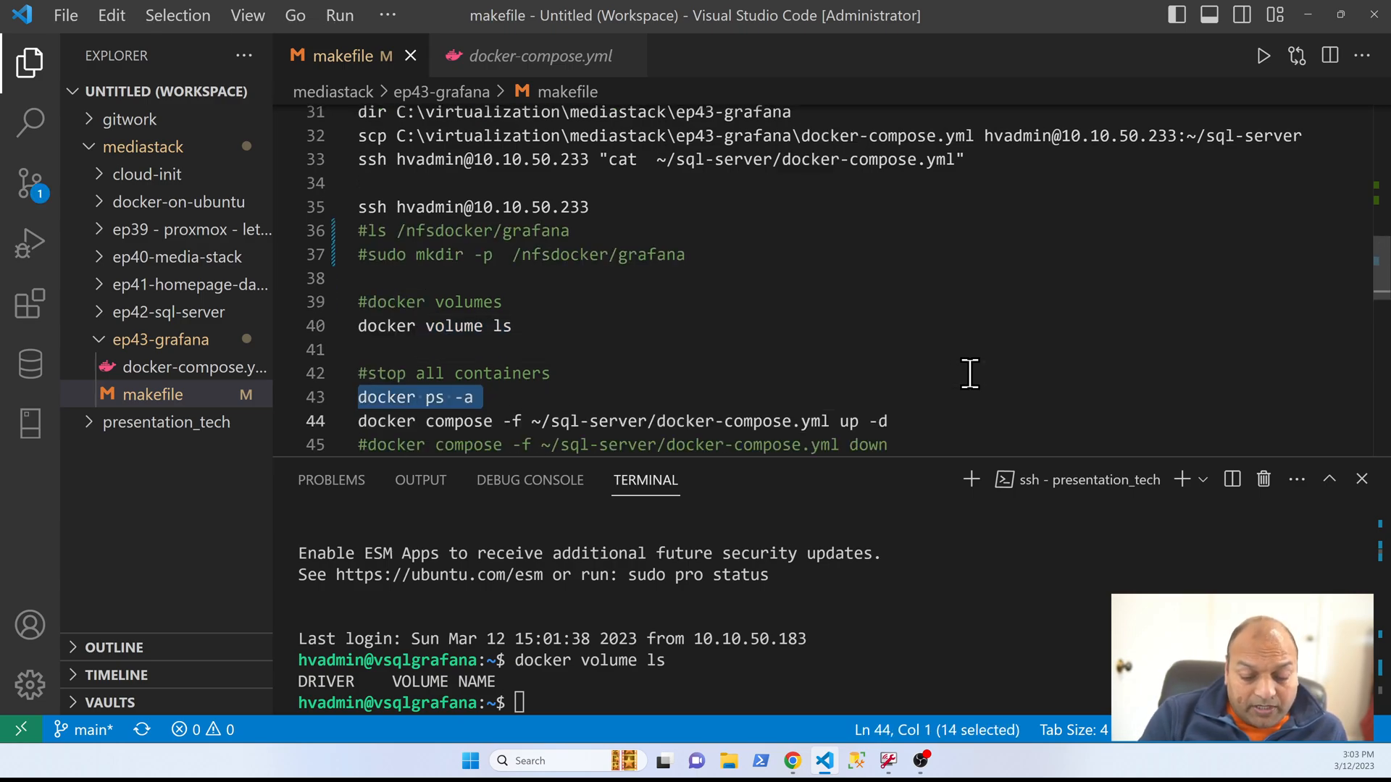
key("F8")
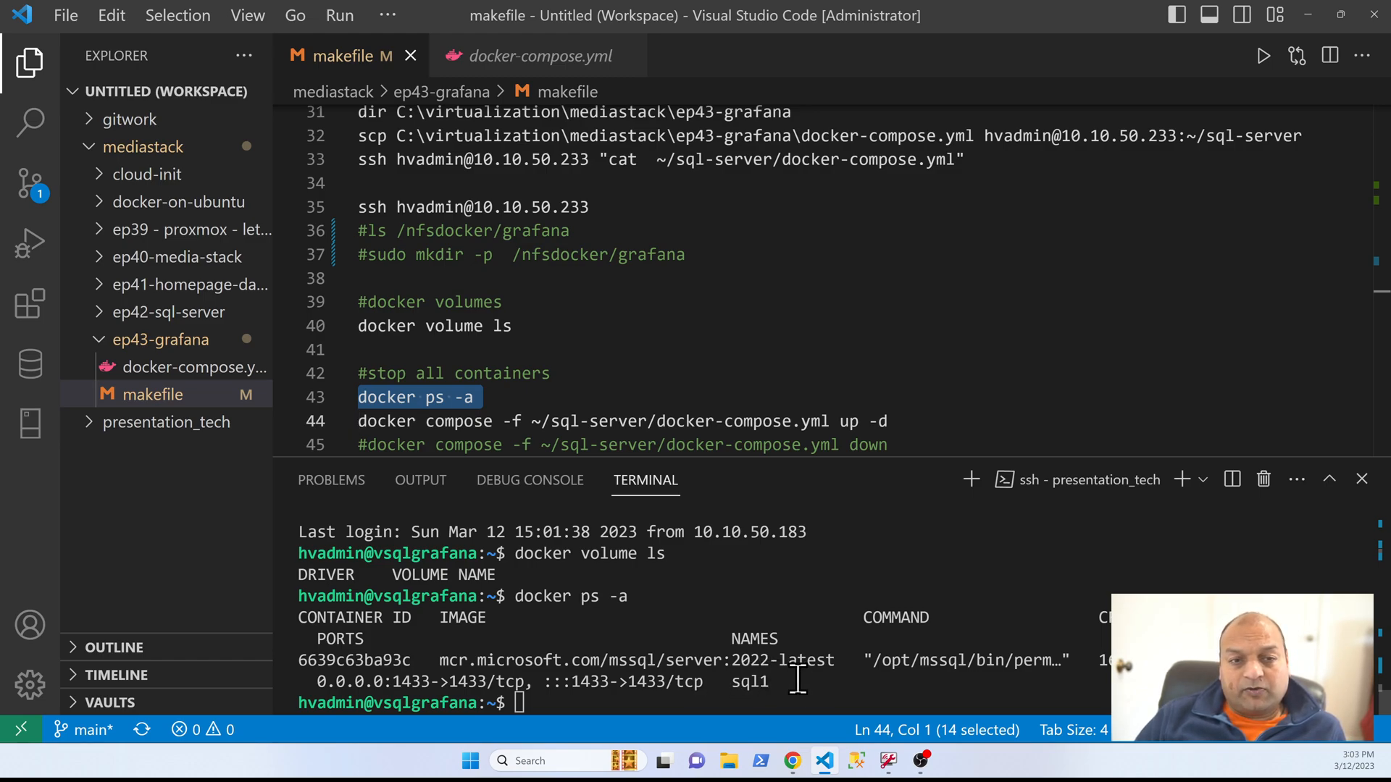
Step: Run docker compose -f ~/sql-server/docker-compose.yml up -d from the makefile and check the grafana container's status
left_click(526, 398)
scroll(732, 365, "down", 2)
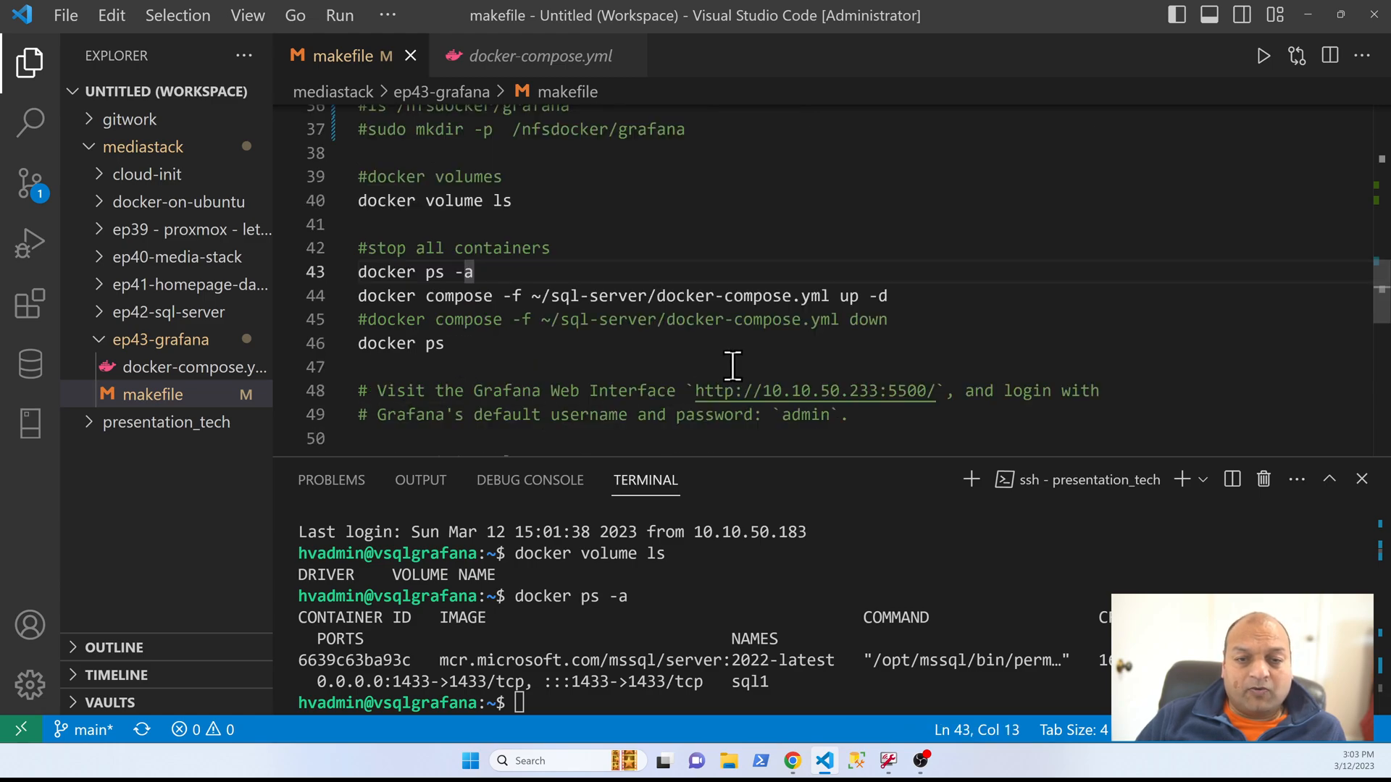
key("Down")
key("Home")
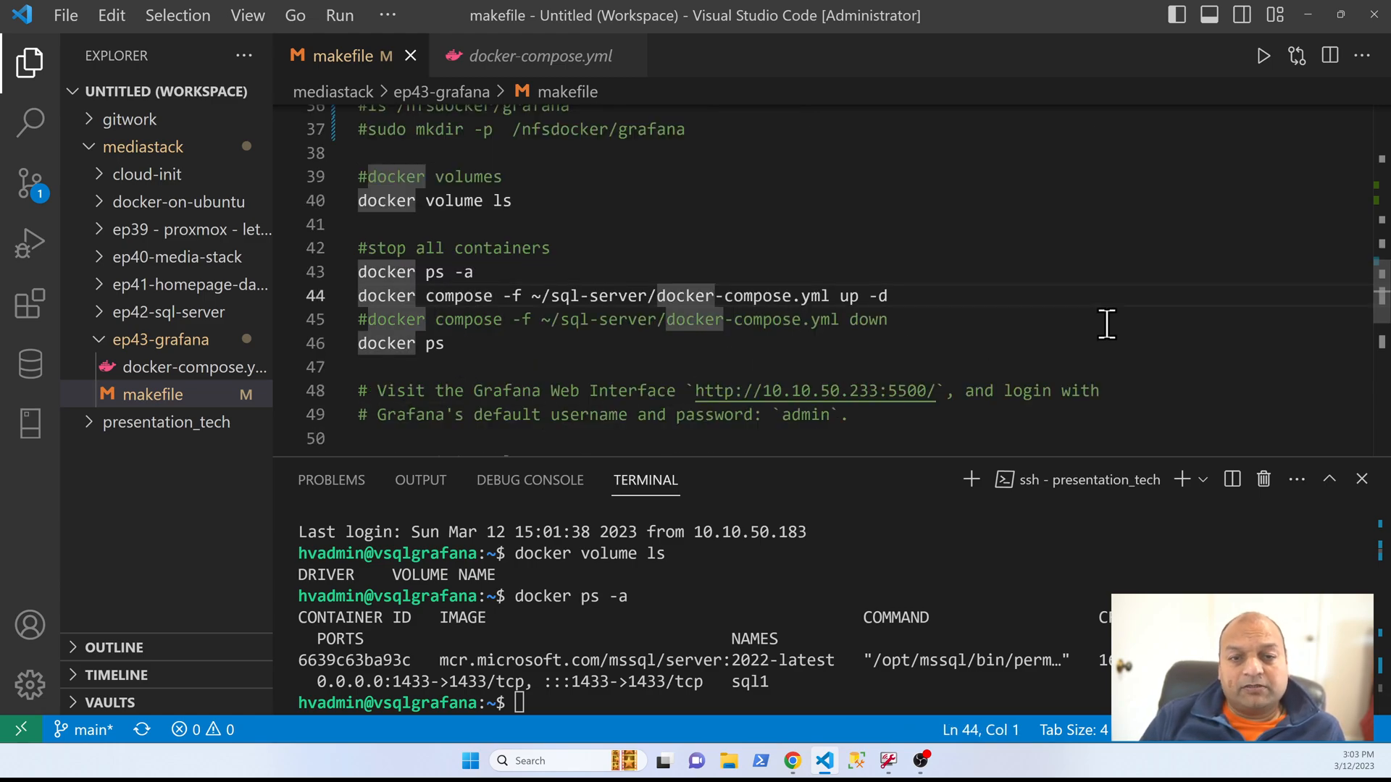
key("shift+Down")
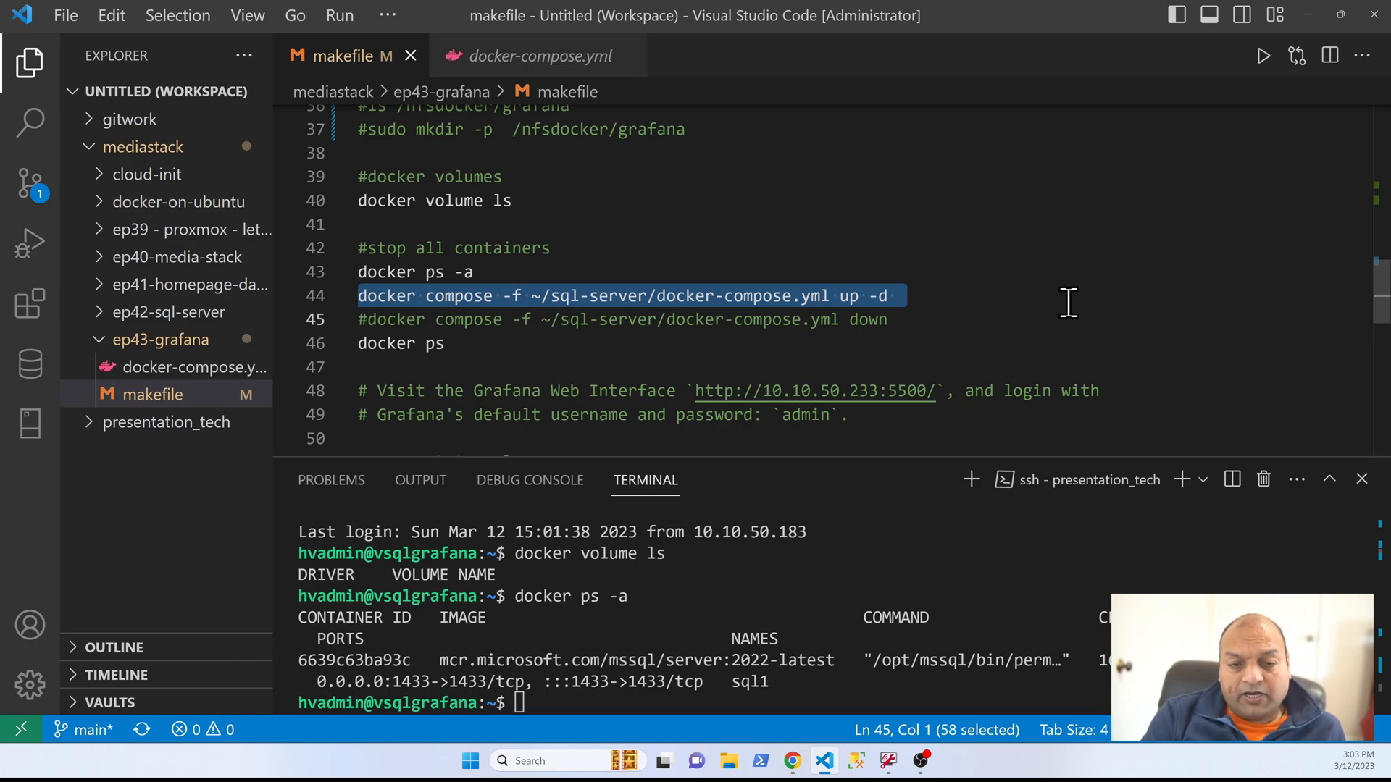
key("F8")
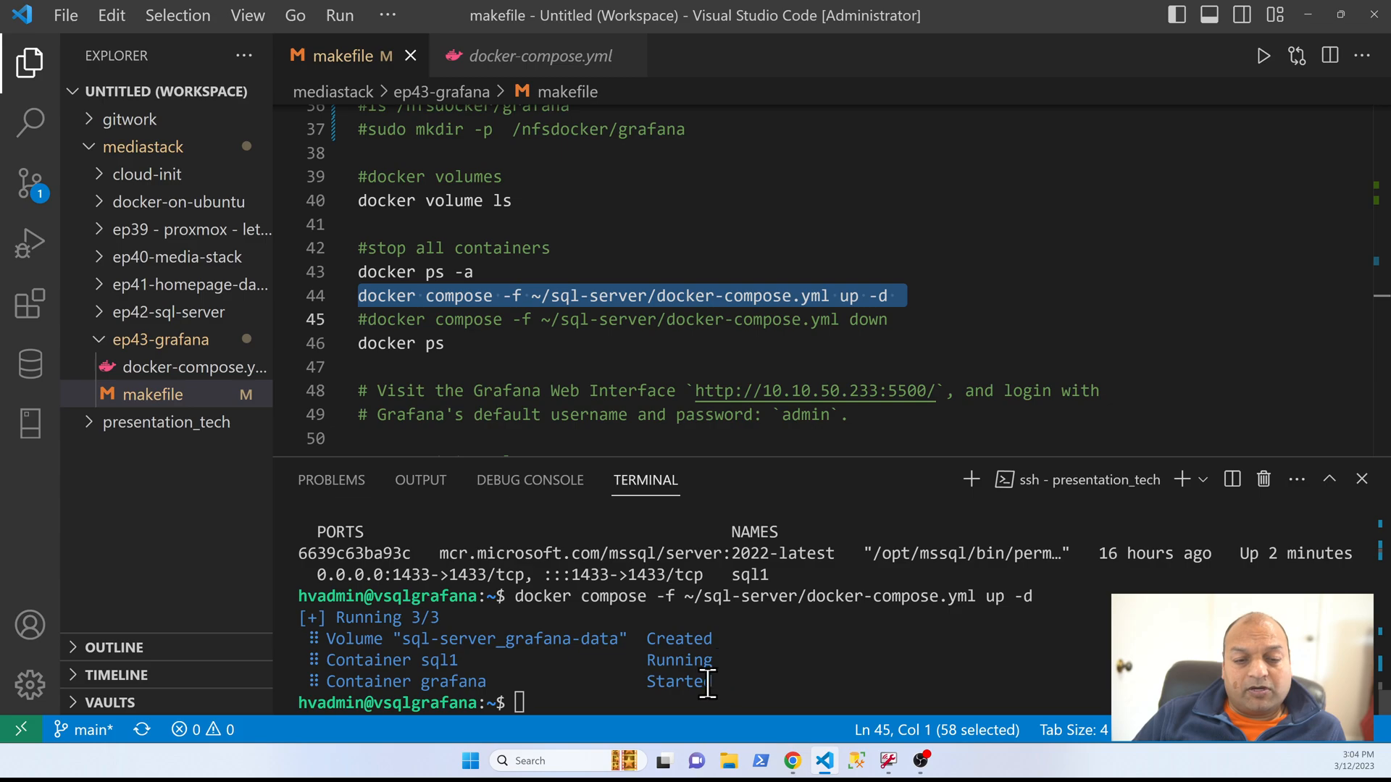
double_click(437, 682)
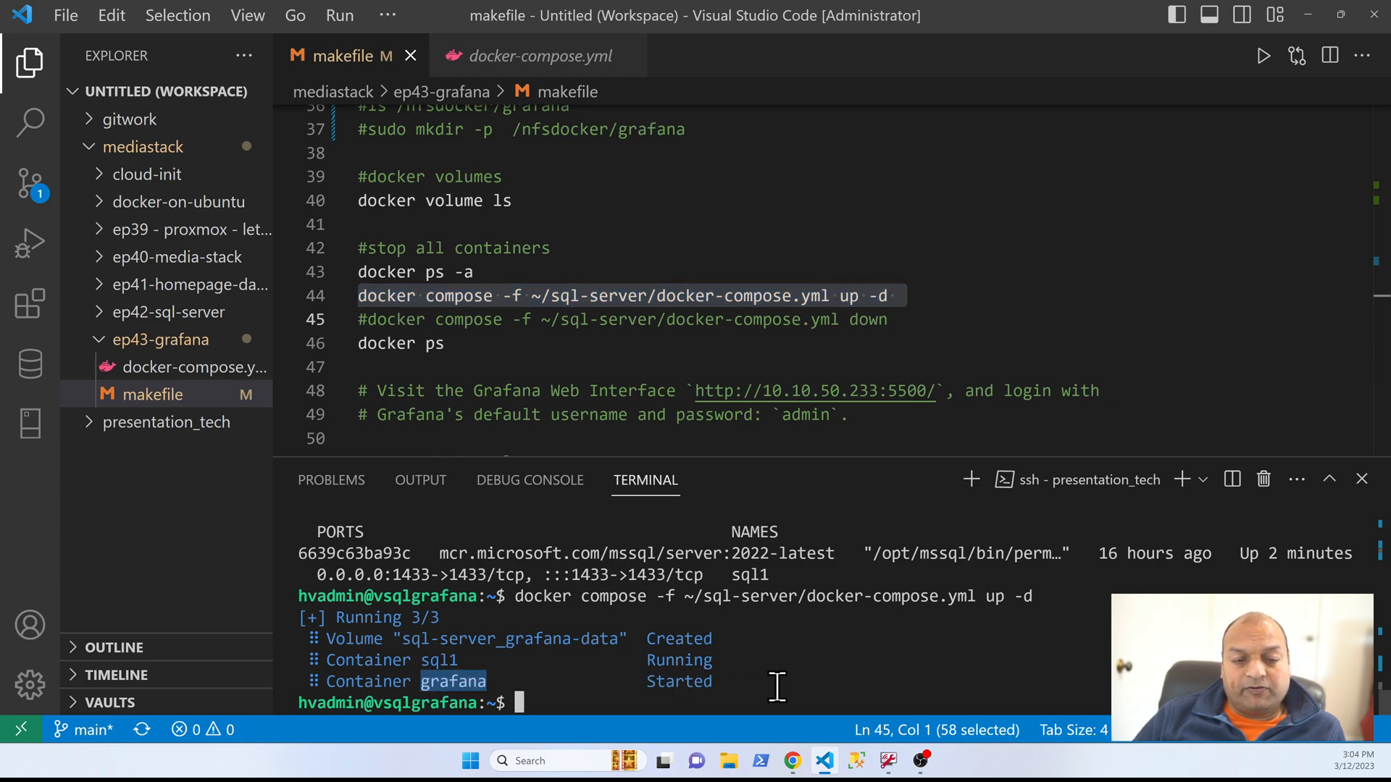
Step: Run docker ps from line 46 of the makefile and check the grafana container's port mapping
double_click(680, 682)
left_click(638, 339)
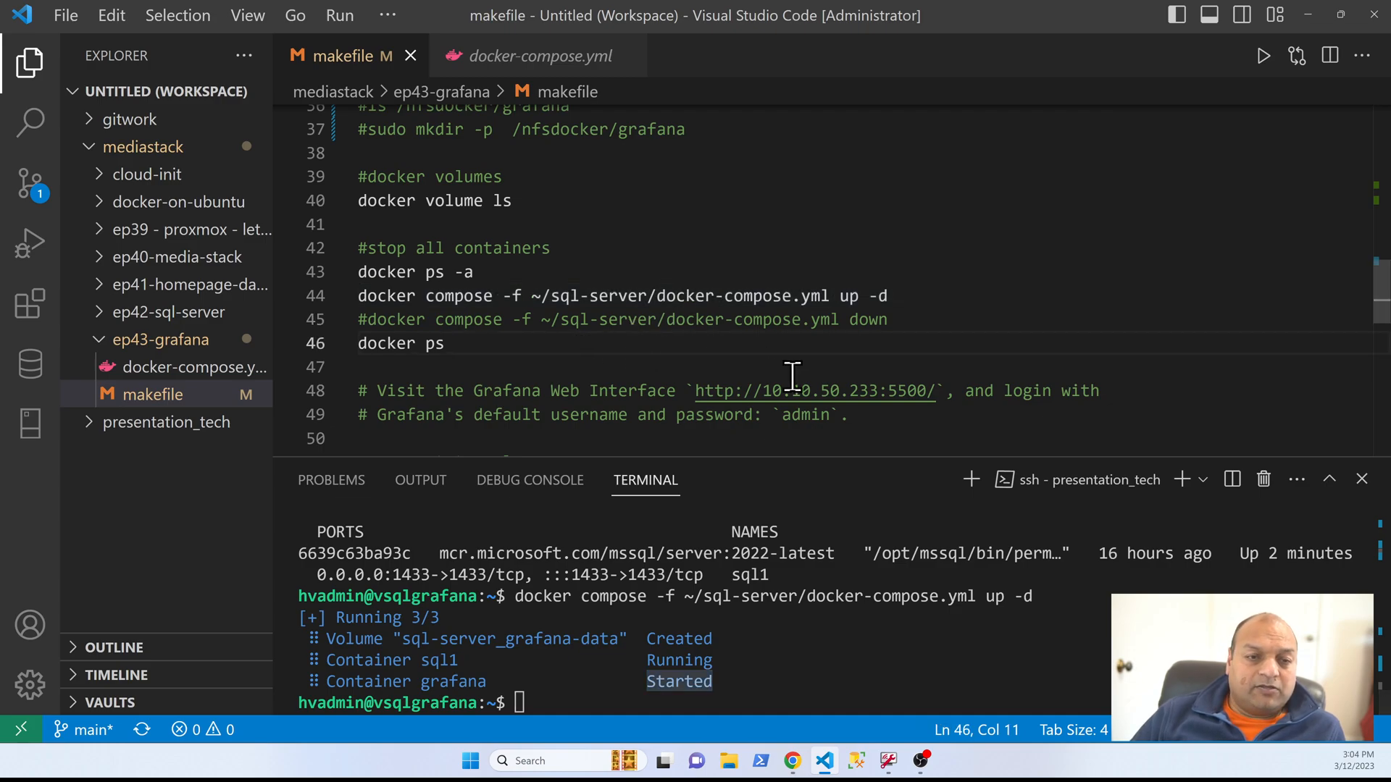
key("shift+Home")
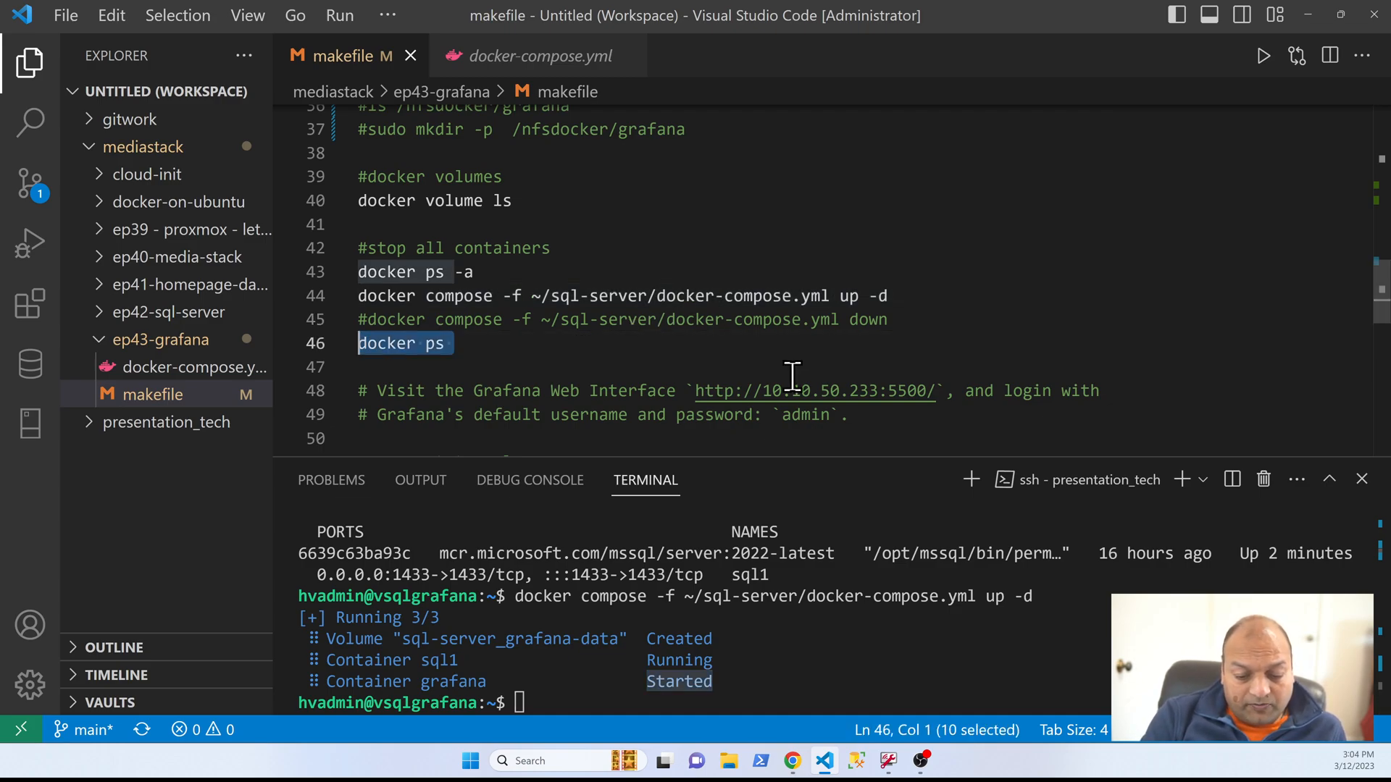
key("F8")
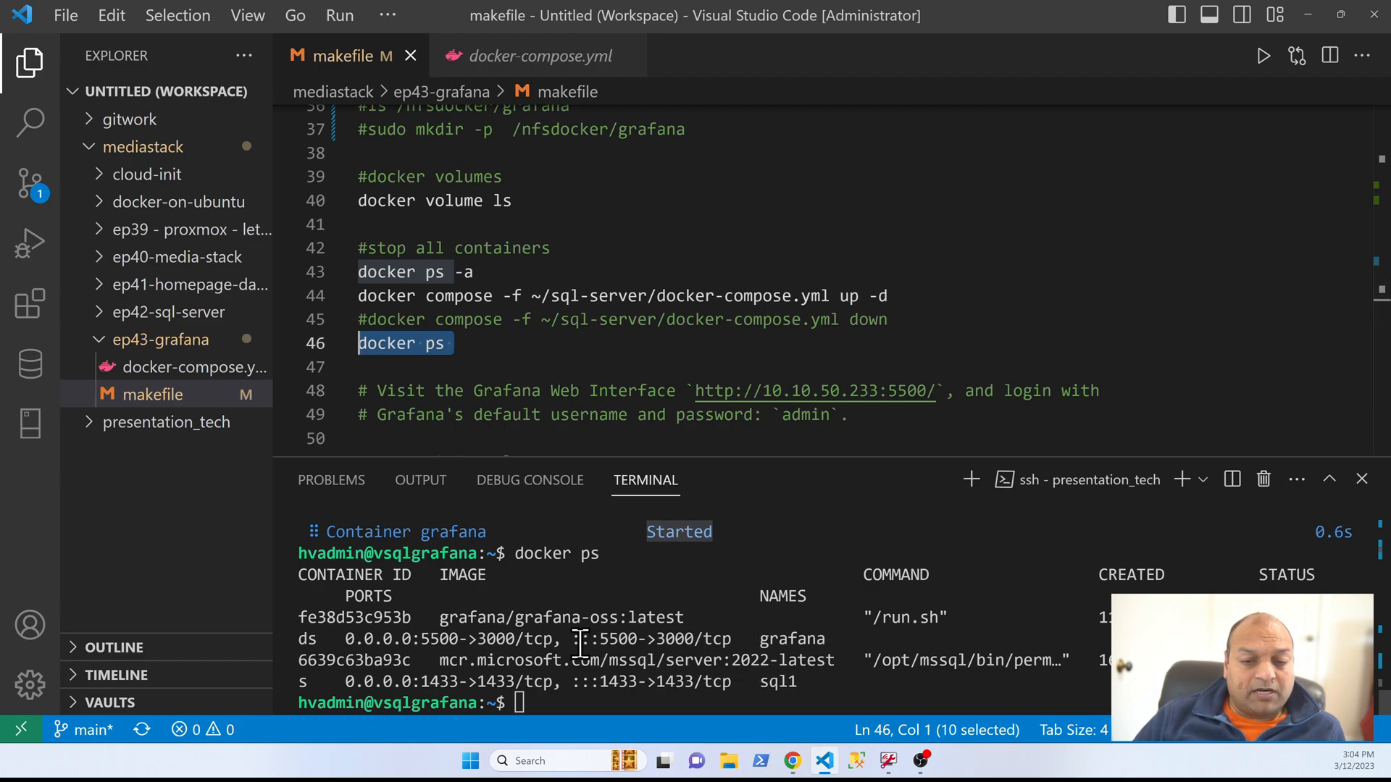
double_click(620, 640)
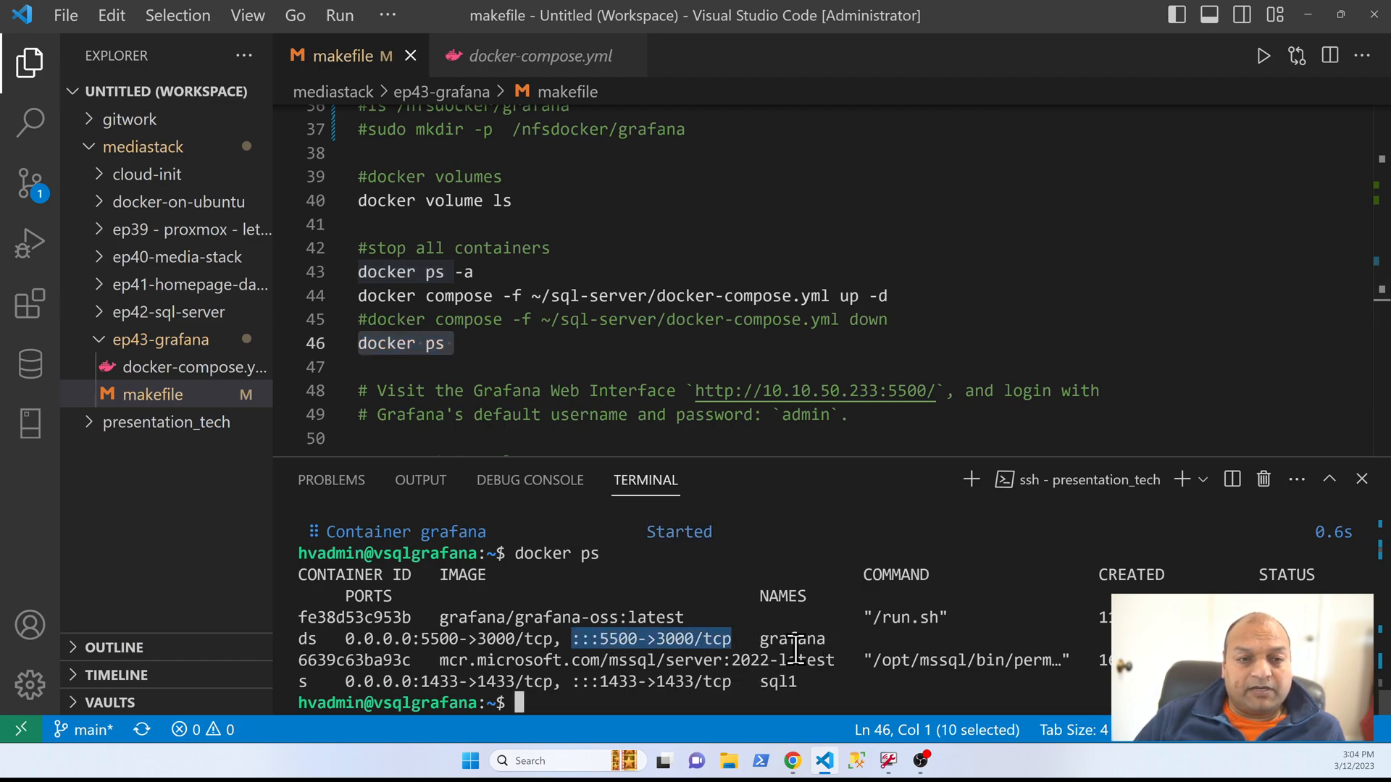
left_click(850, 393, "ctrl")
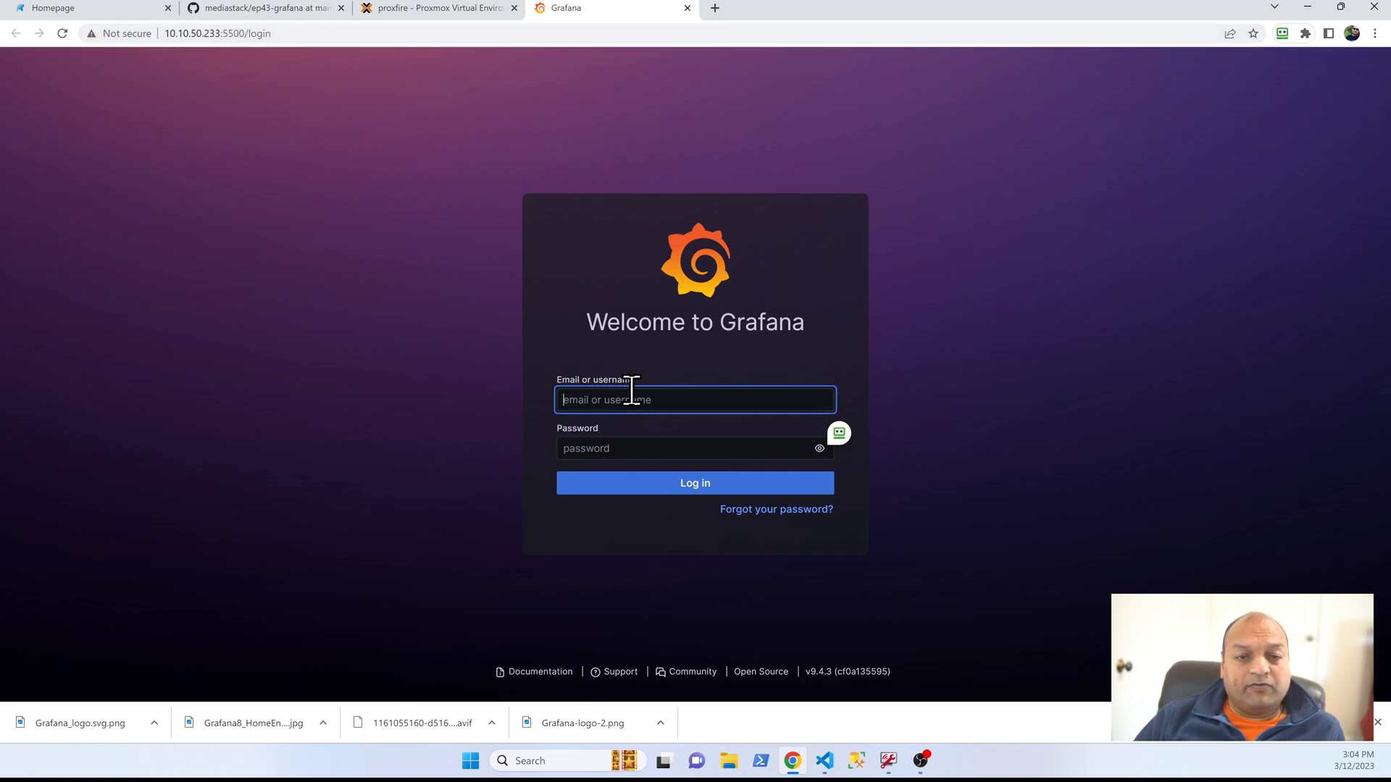
left_click(714, 404)
type("admin")
key("Tab")
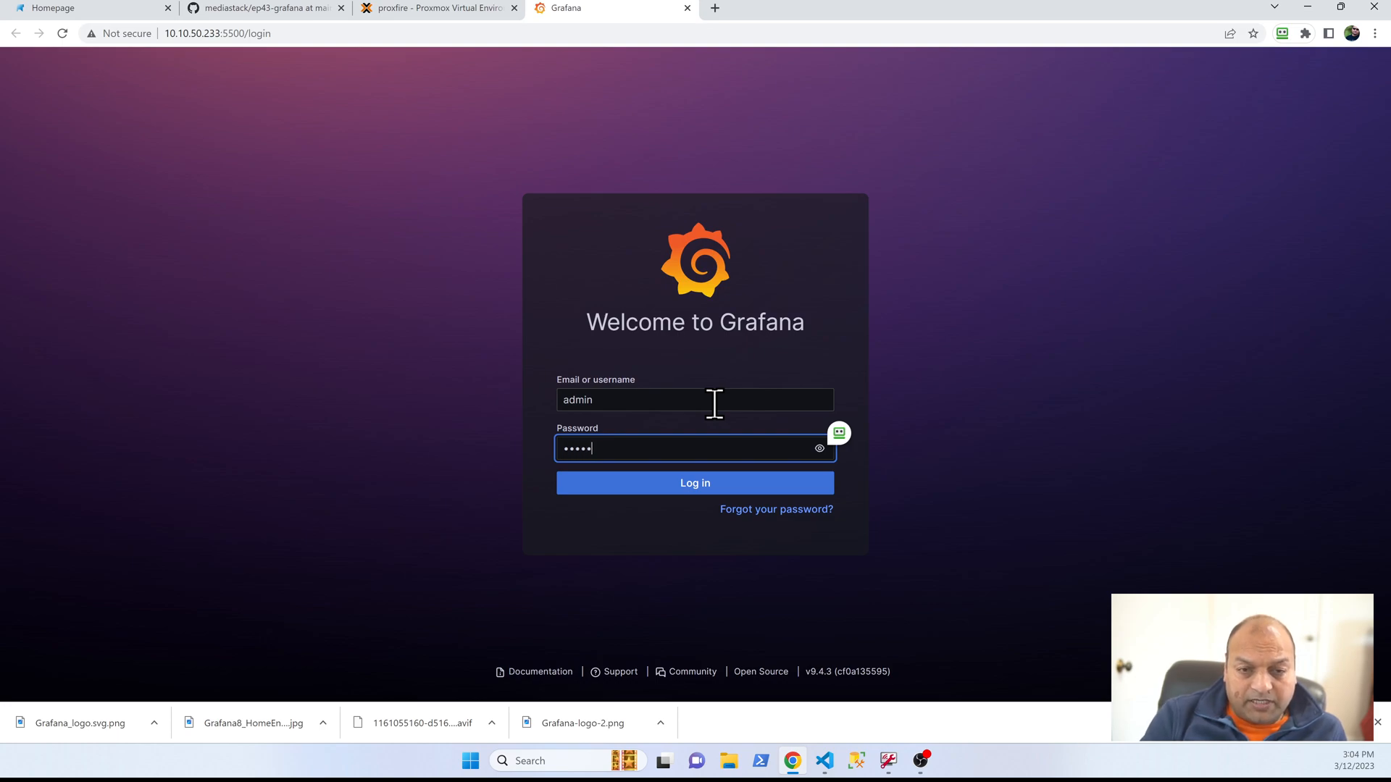
type("admin")
key("Return")
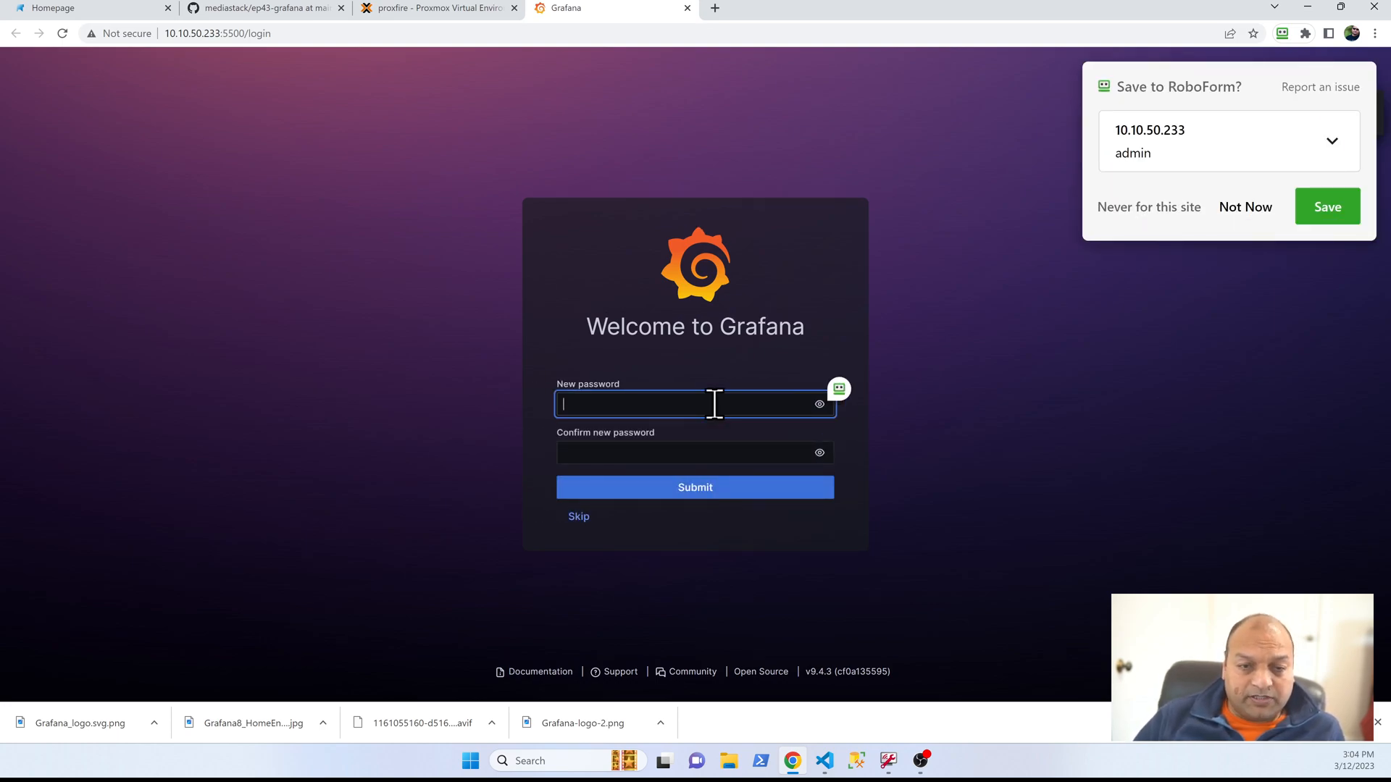
Step: Enter and confirm a new Grafana password, decline saving the login to RoboForm, and submit the new password
key("Tab")
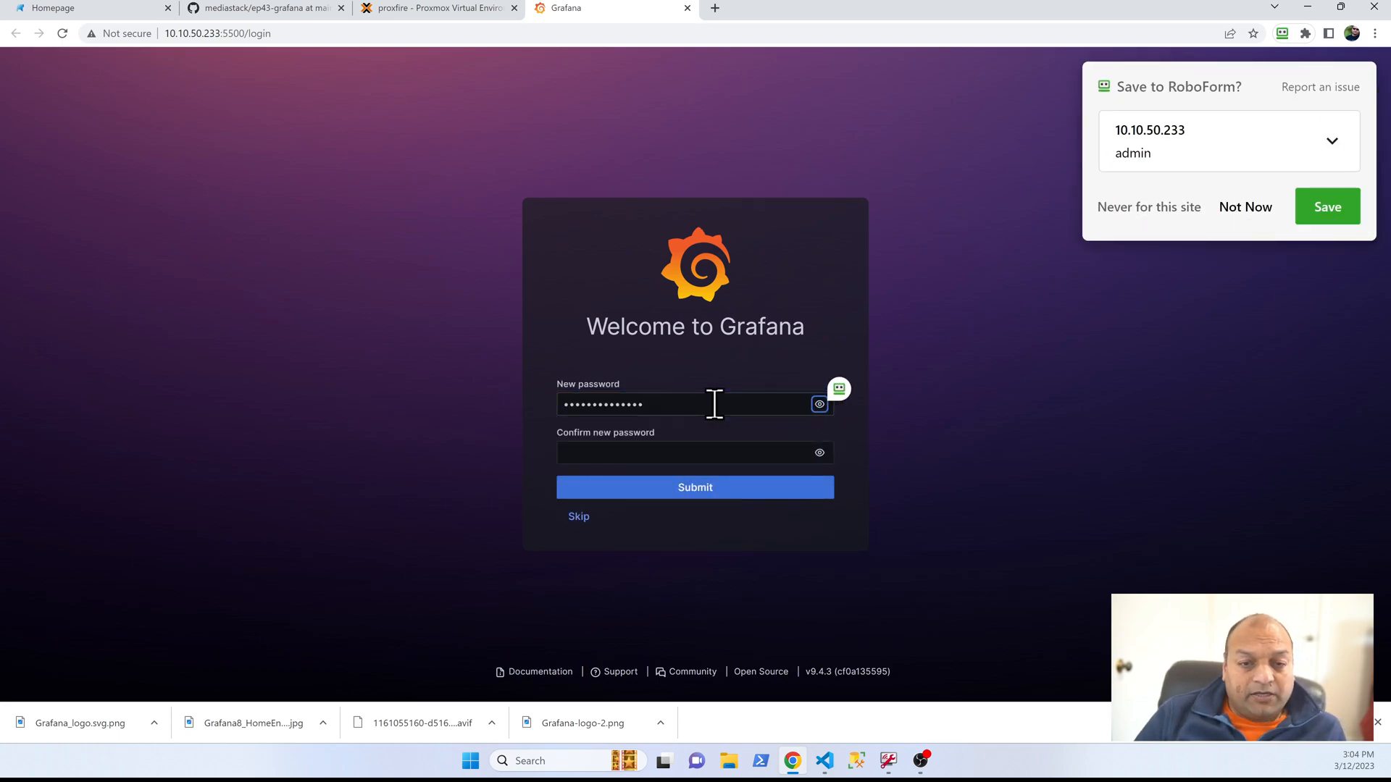
key("Tab")
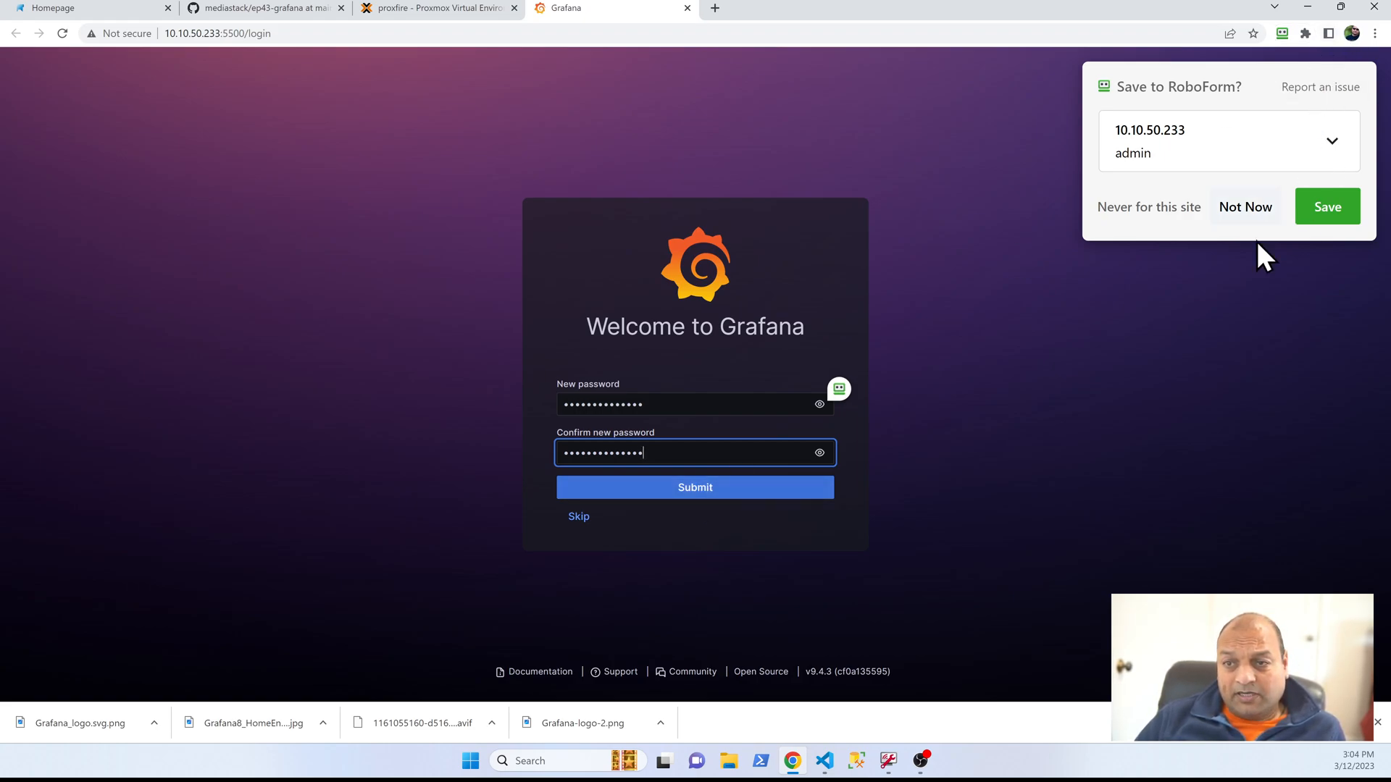
left_click(1243, 209)
left_click(702, 497)
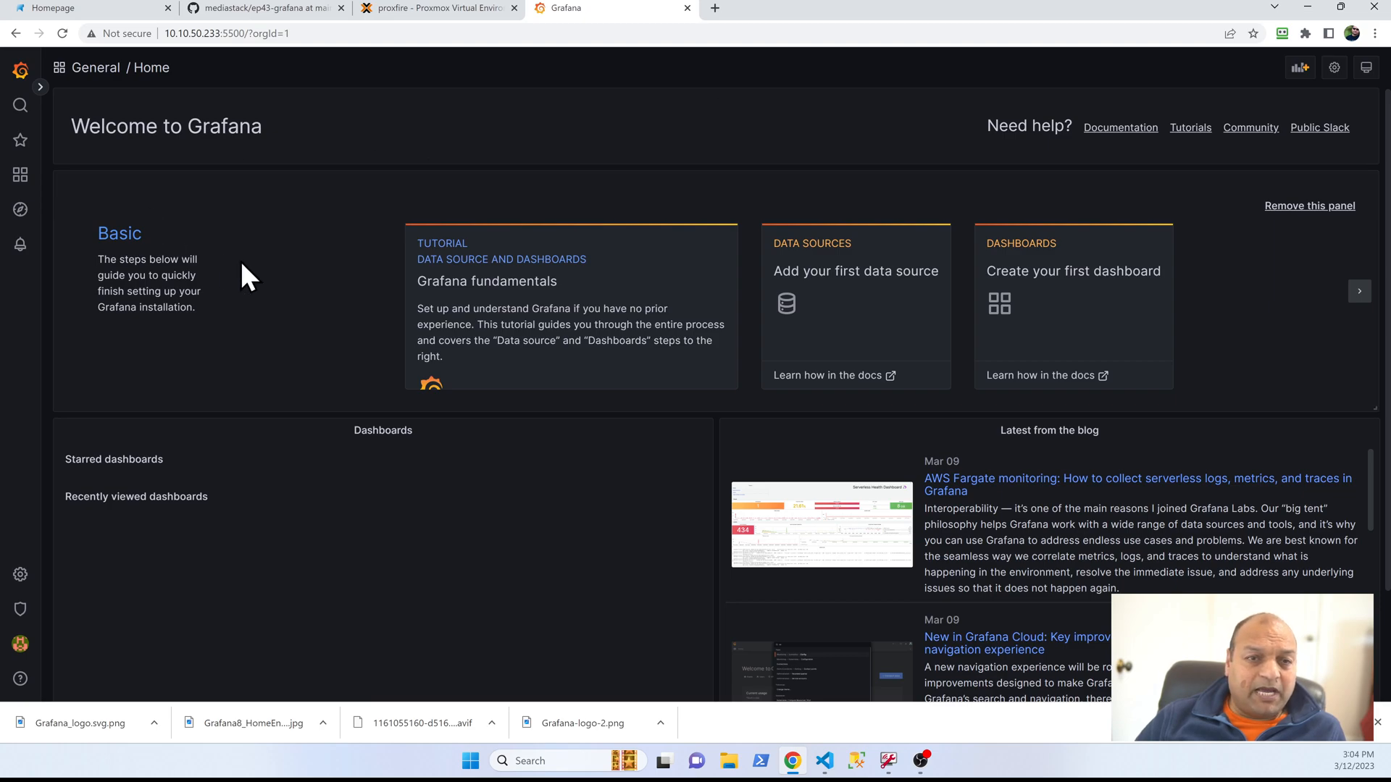
Step: Open Grafana's data source configuration and add a Microsoft SQL Server data source
left_click(1300, 68)
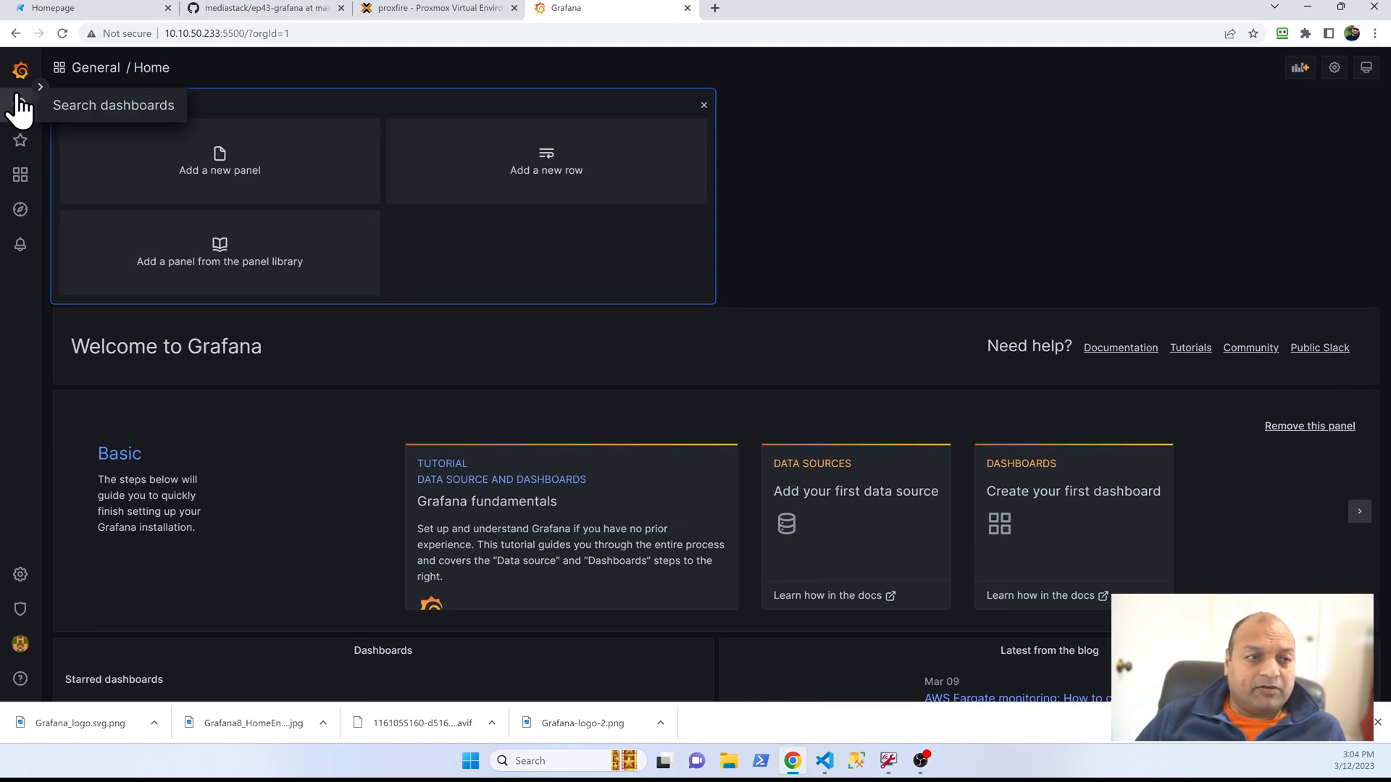
left_click(40, 87)
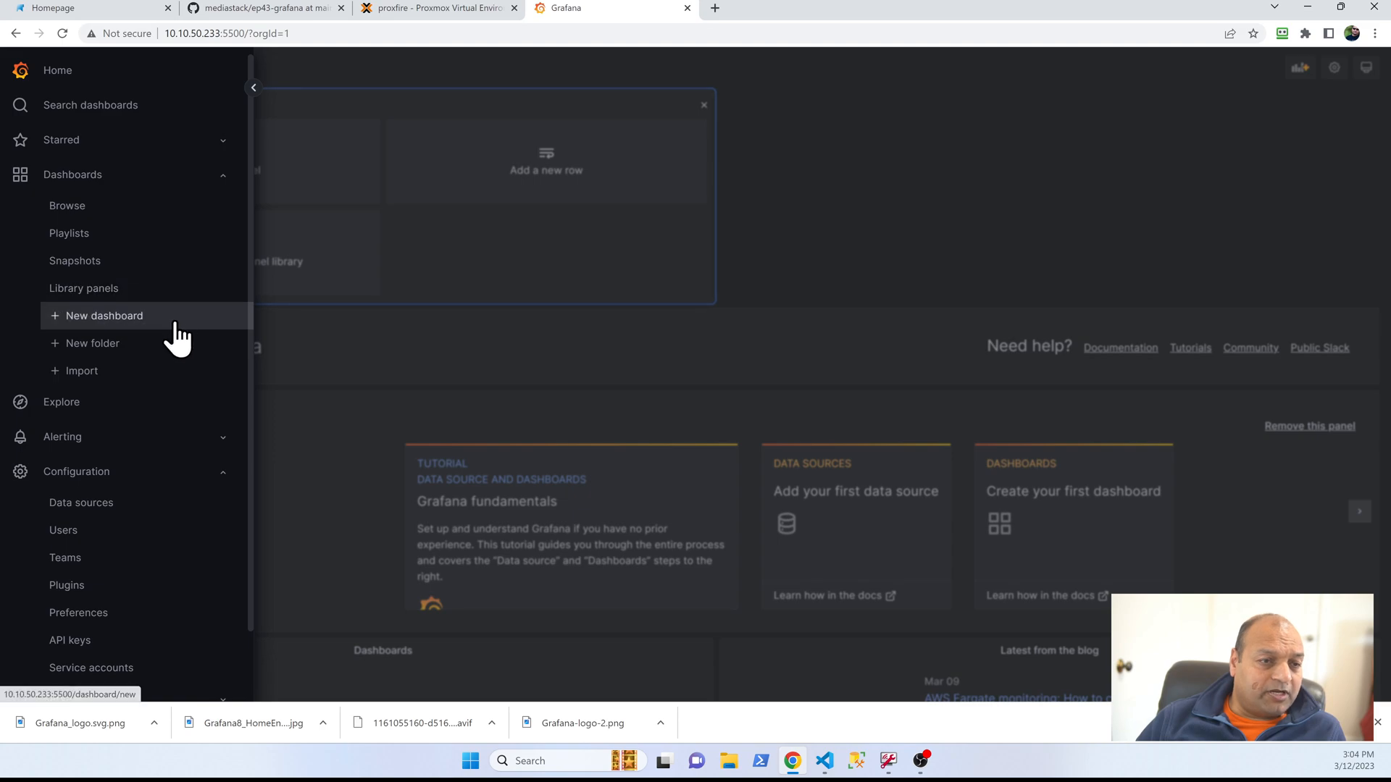
left_click(169, 501)
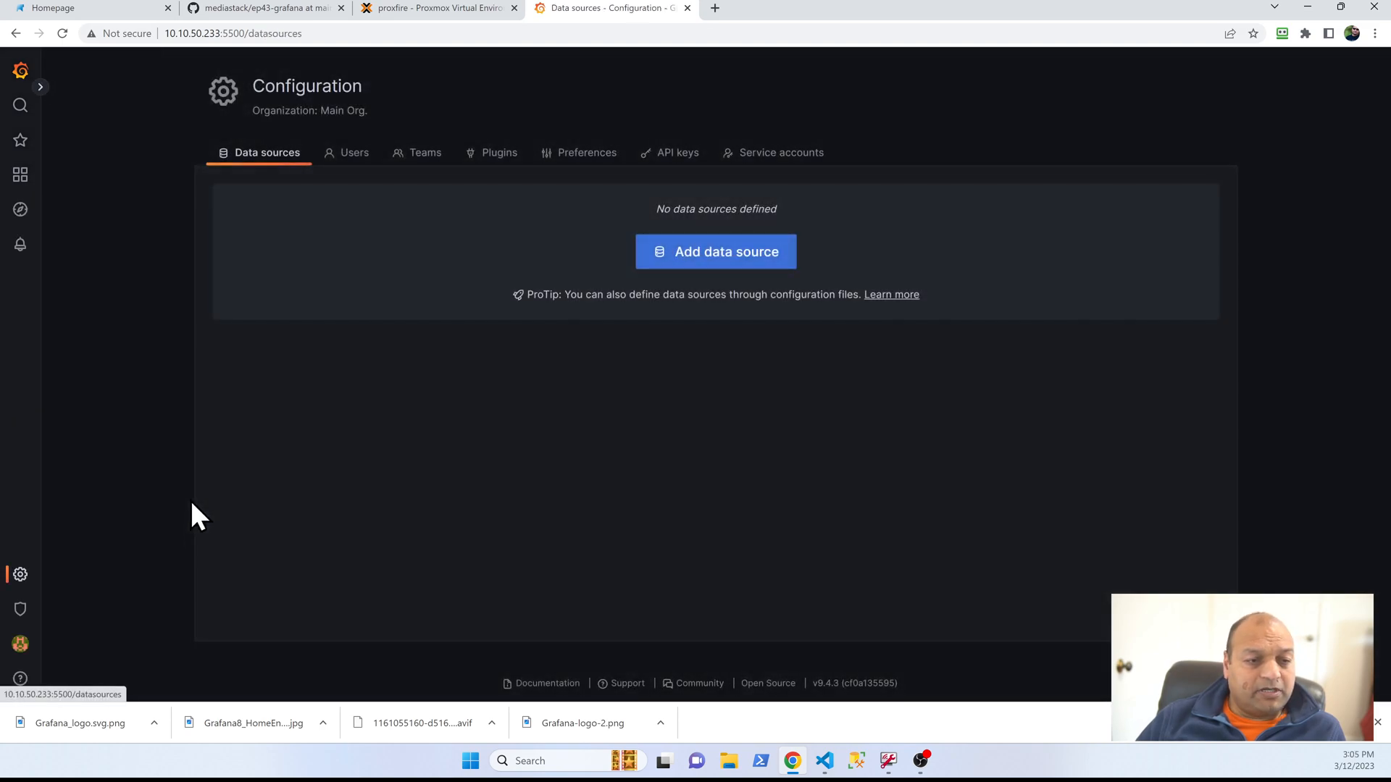
left_click(746, 261)
scroll(595, 424, "down", 3)
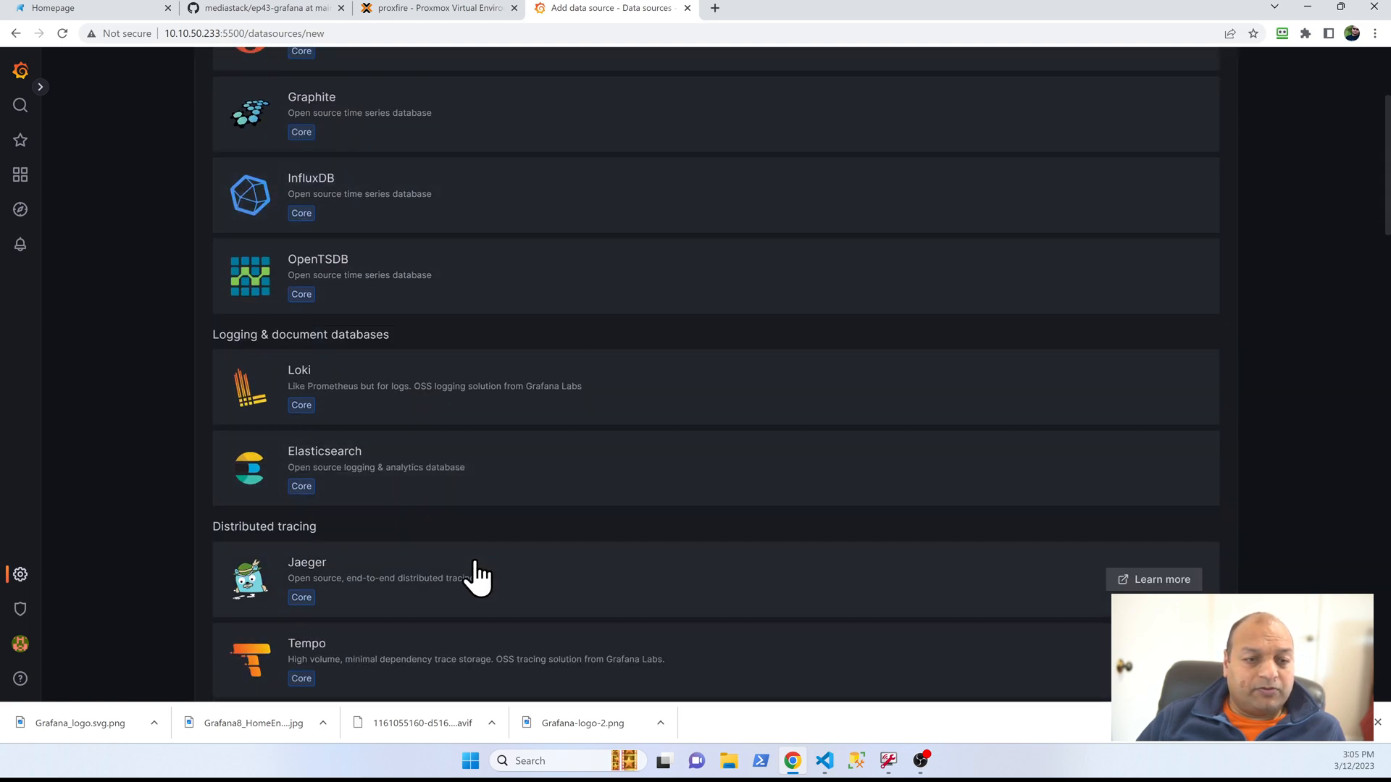
scroll(505, 551, "down", 7)
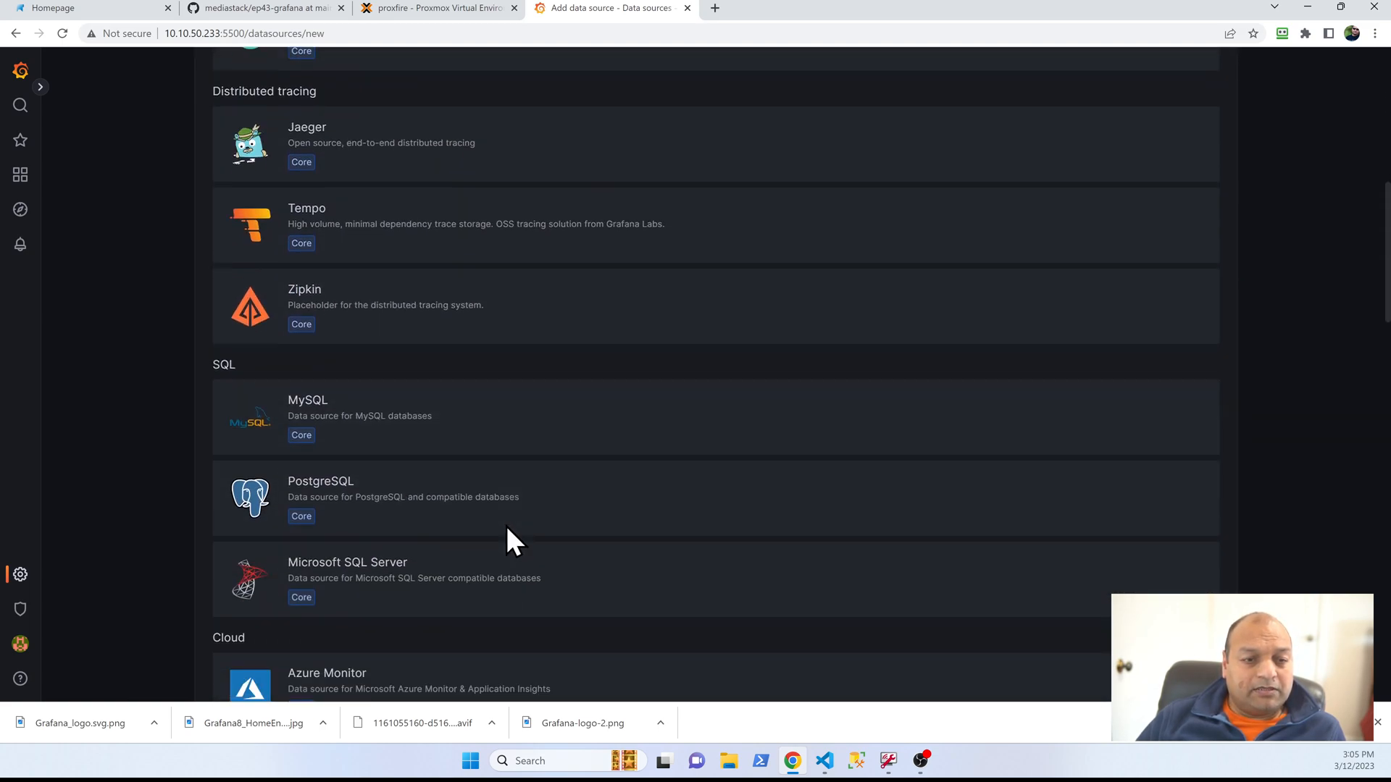
left_click(404, 504)
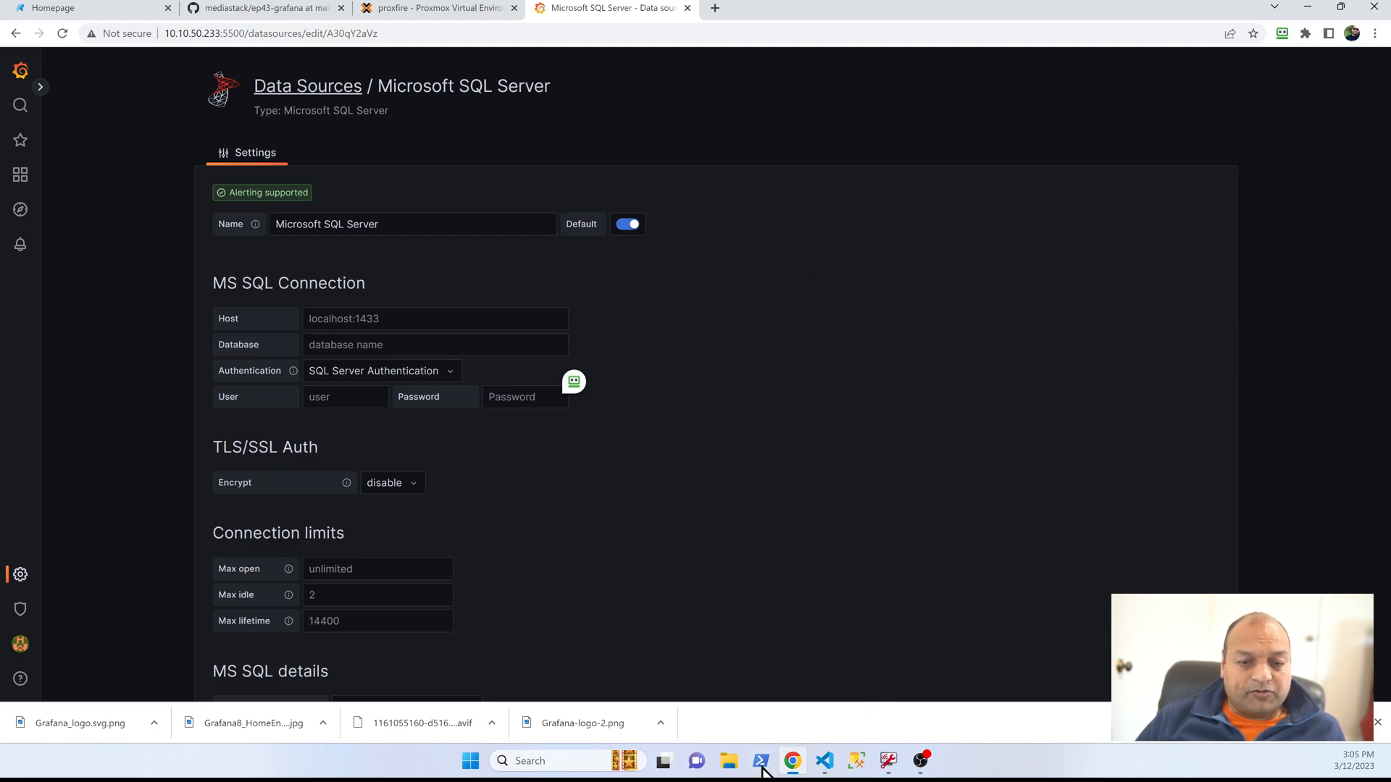
Step: Switch to VS Code and expand the sqlcontainer connection's testdb database down to its tables
left_click(825, 760)
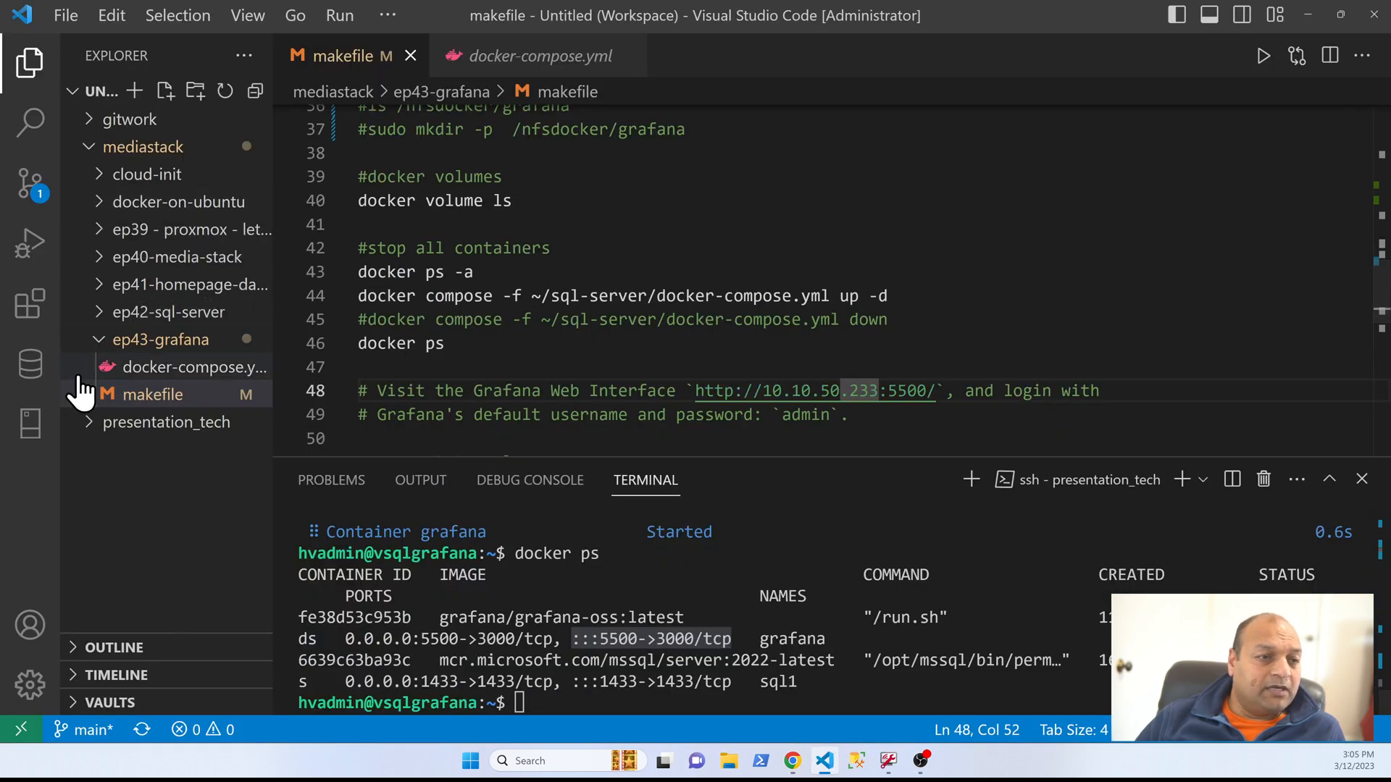
left_click(27, 432)
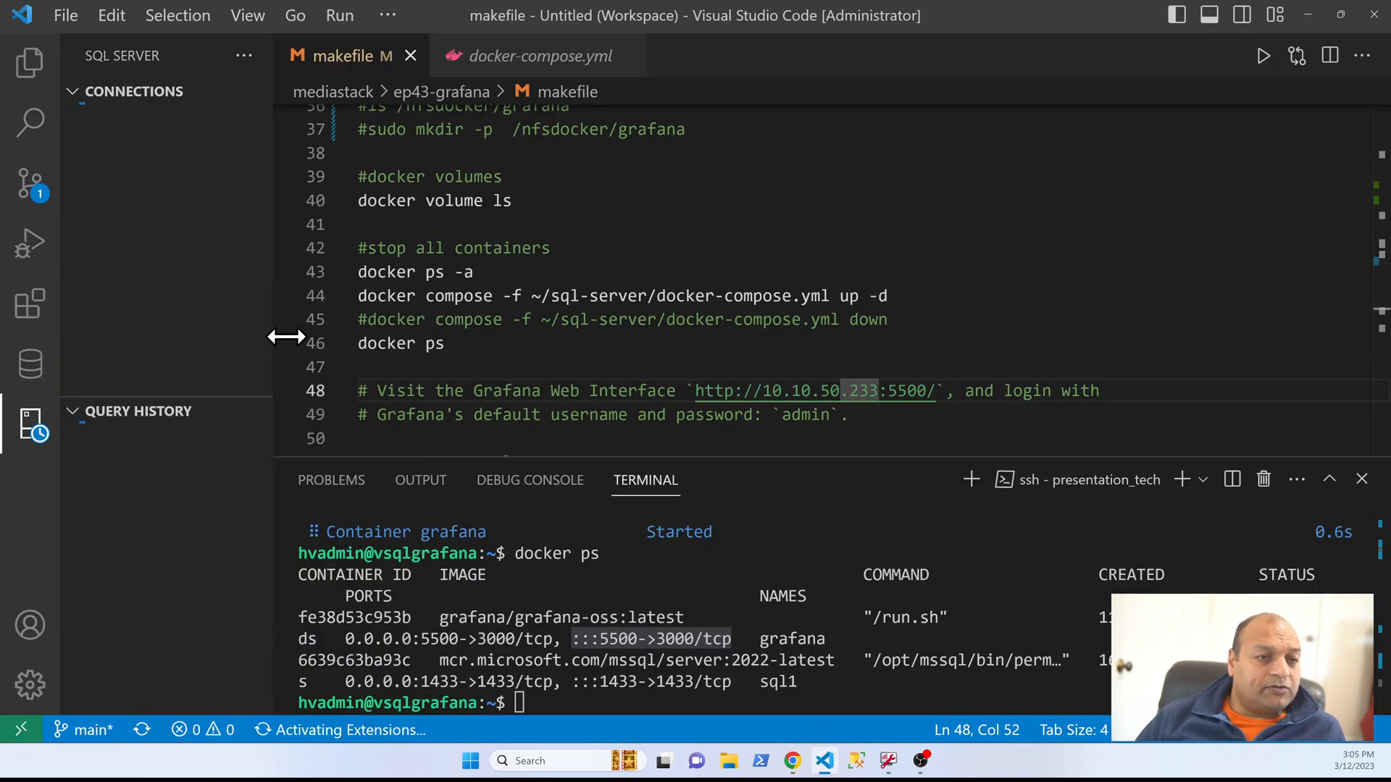
left_click(85, 119)
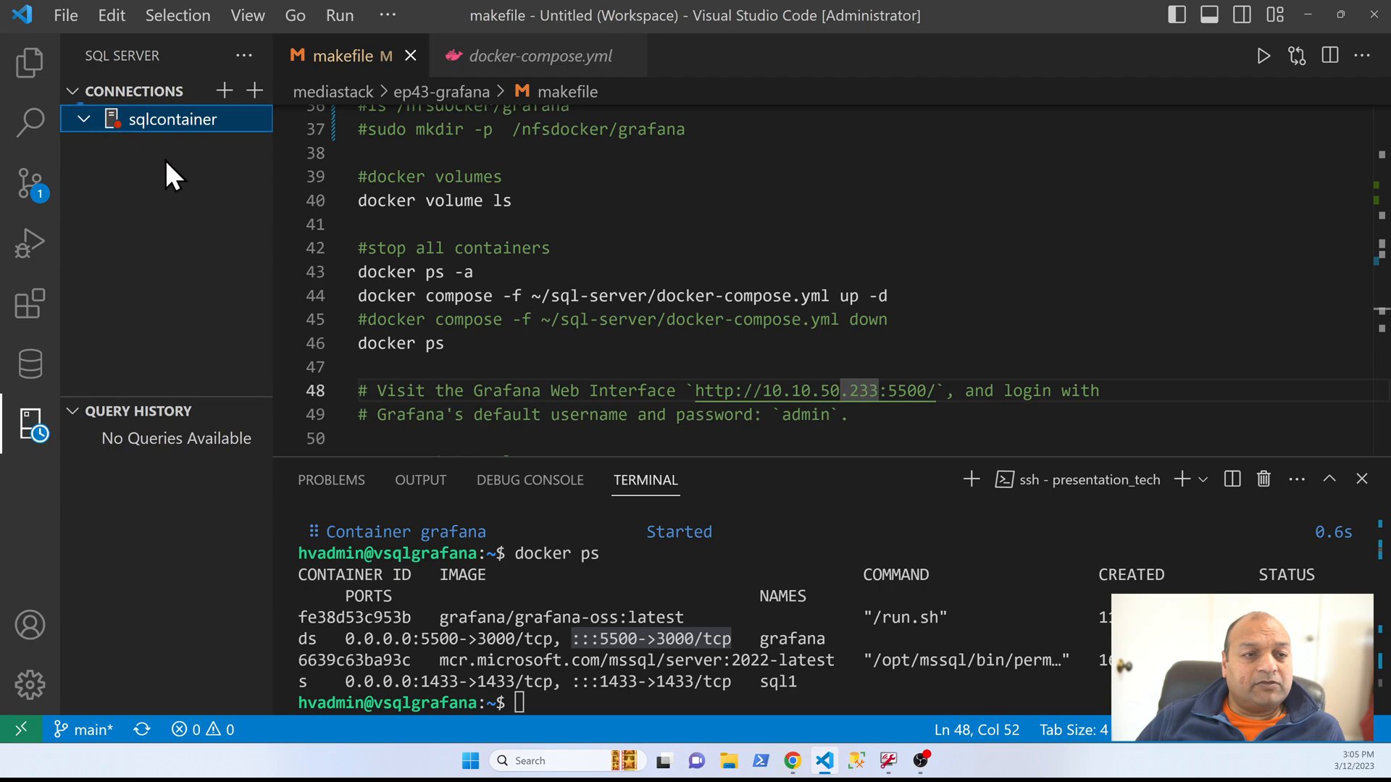
left_click(95, 146)
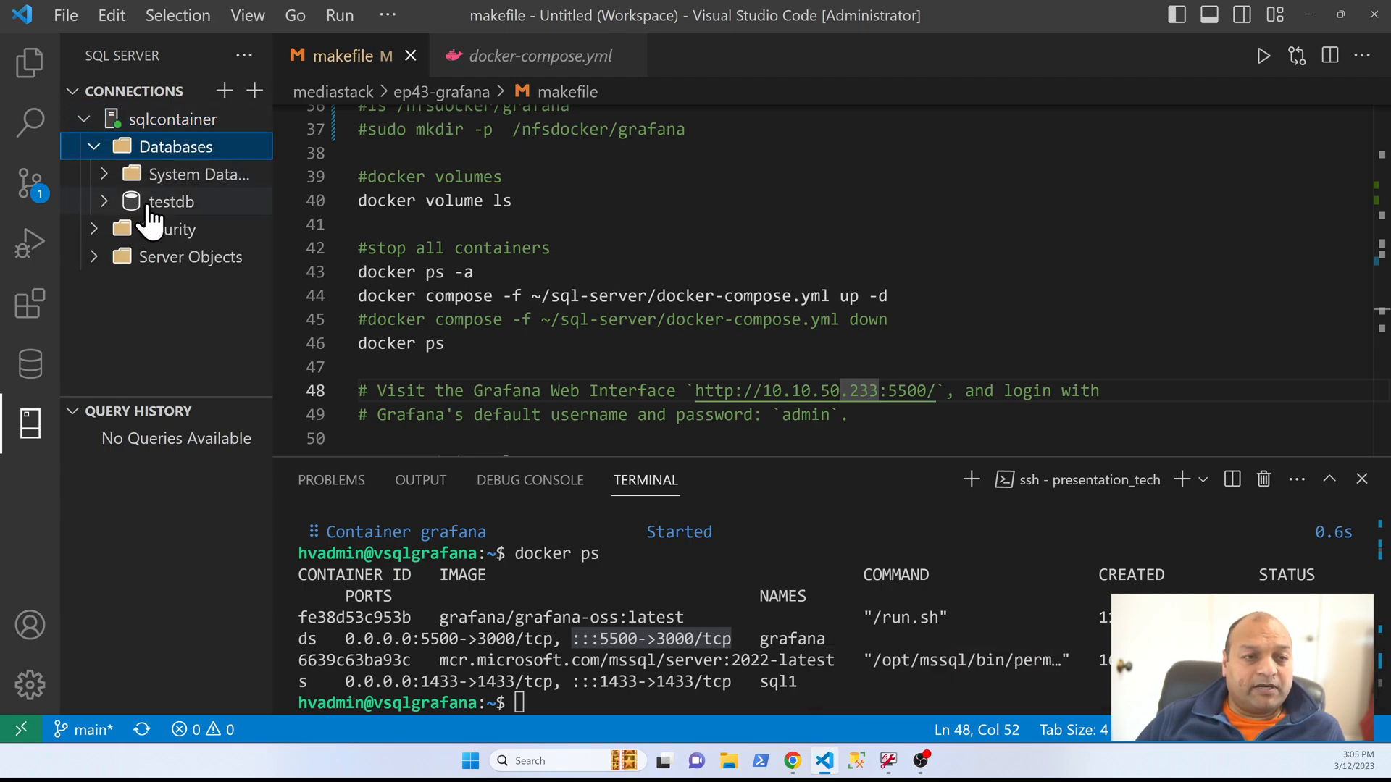
left_click(110, 202)
left_click(122, 229)
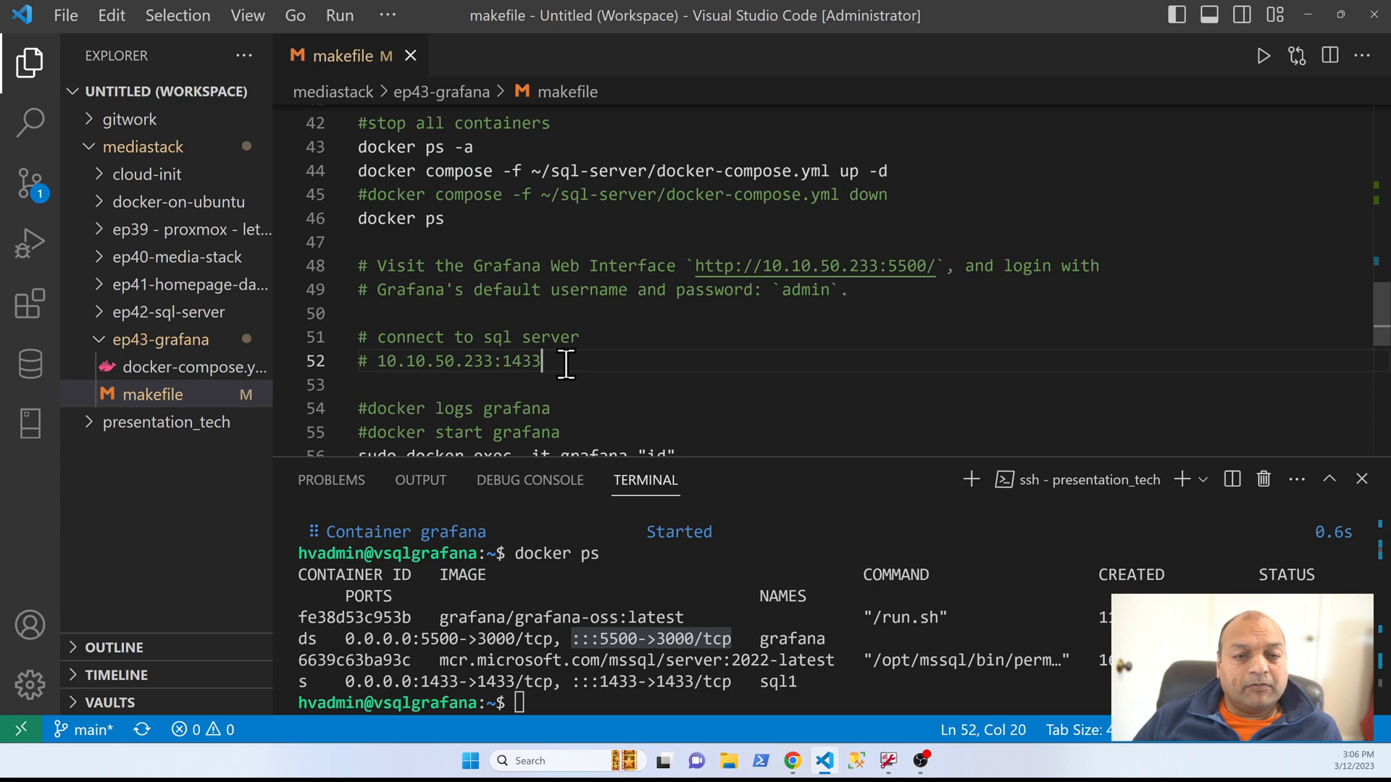
Step: Copy 10.10.50.233:1433 from line 52 of the makefile and paste it as the Grafana data source's host
key("ctrl+shift+Left")
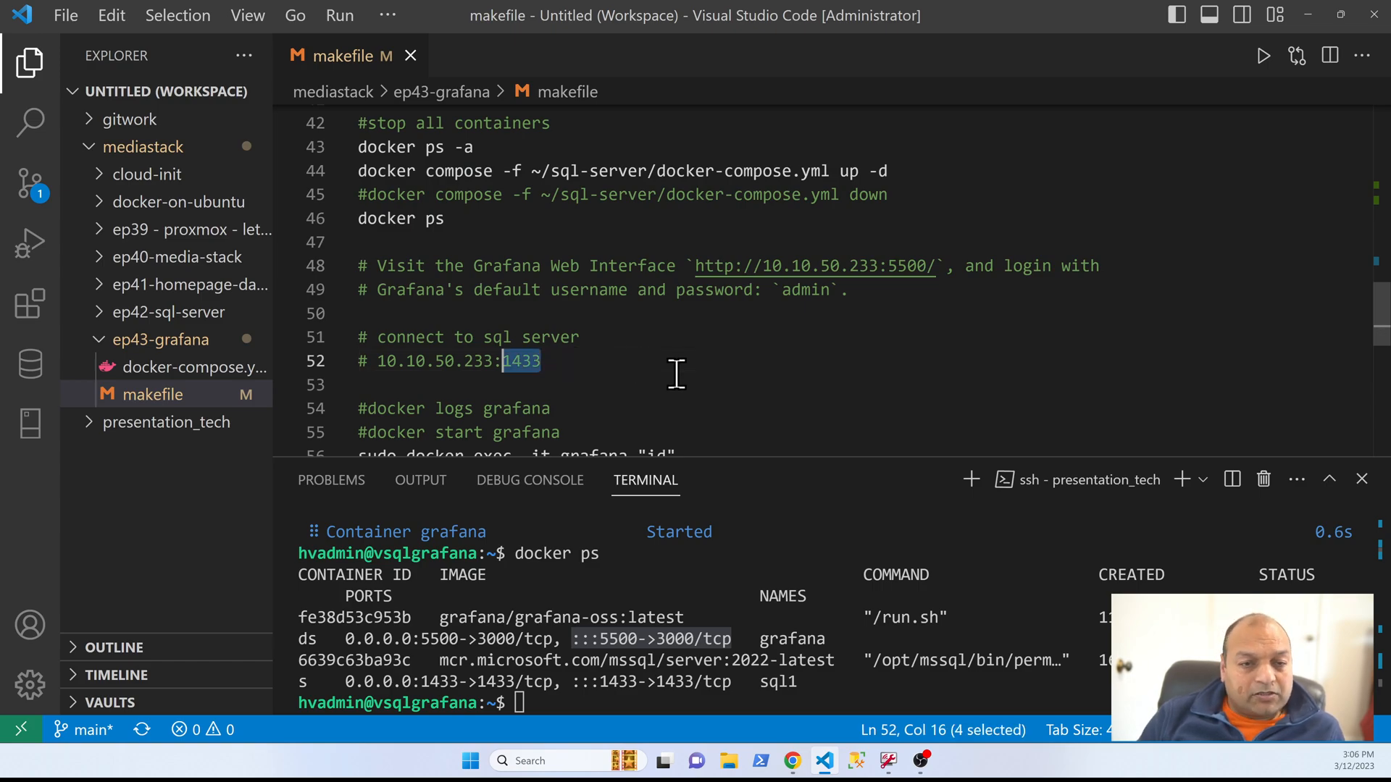
key("ctrl+shift+Left")
key("ctrl+shift+Left")
key("ctrl+shift+Left")
key("ctrl+shift+Left")
key("ctrl+c")
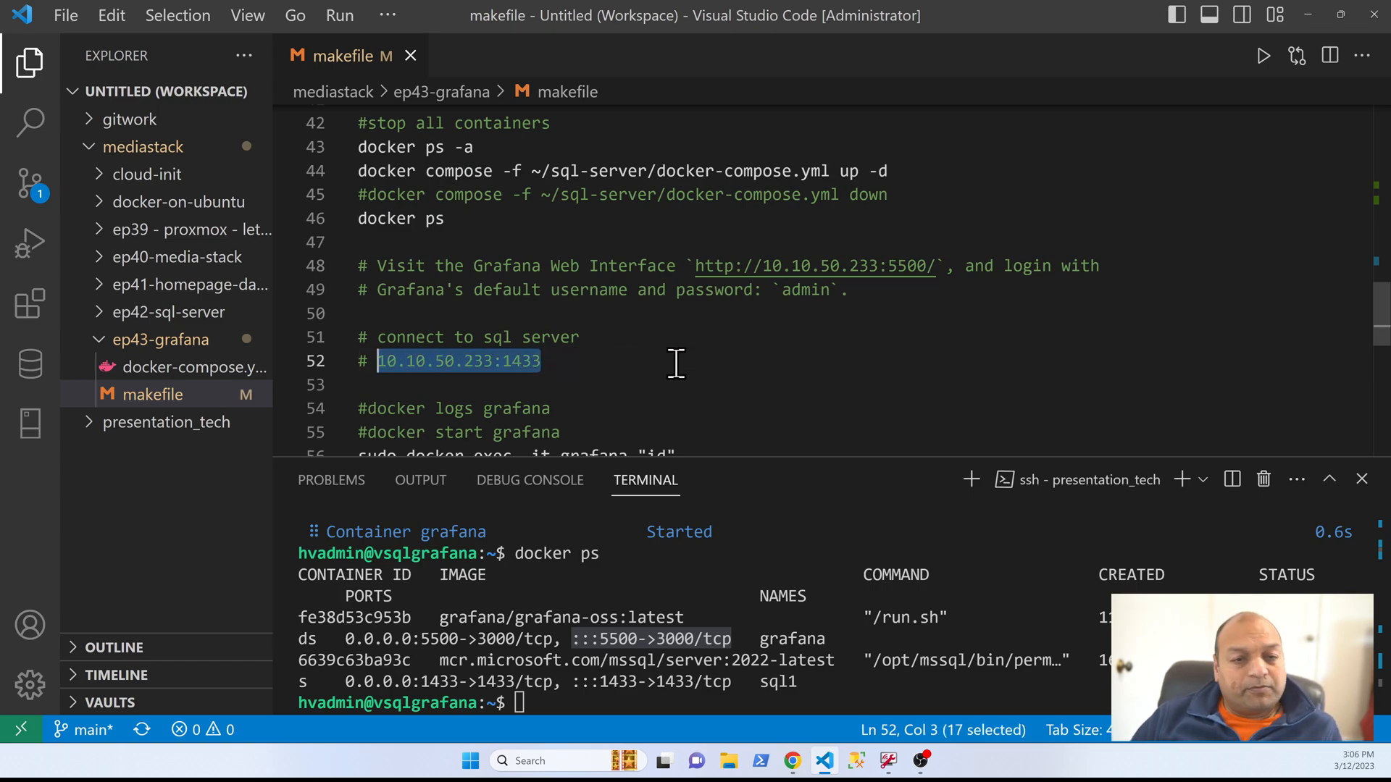
key("alt+Tab")
left_click(413, 319)
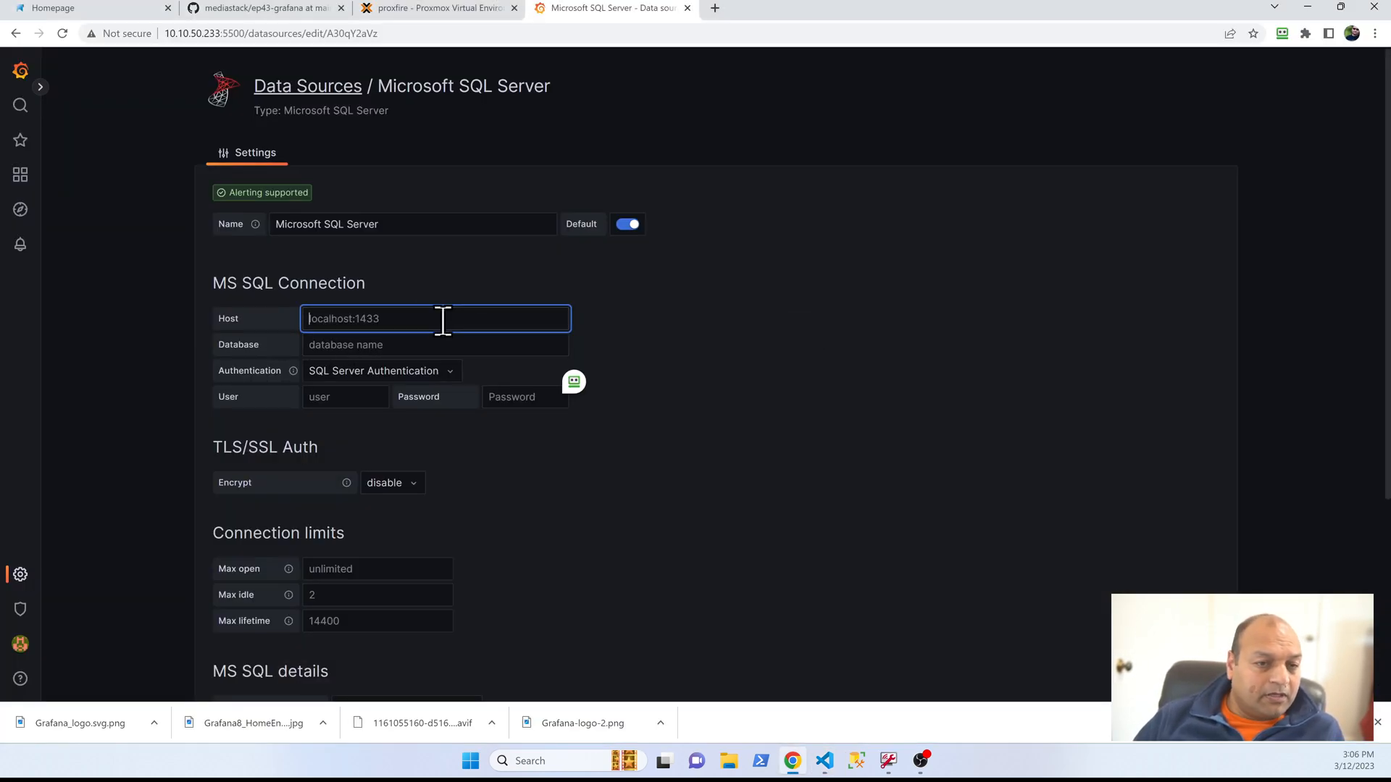
key("ctrl+v")
Step: Set the database to testdb and the user to sa, enter the database password, then save and test the data source
left_click(425, 344)
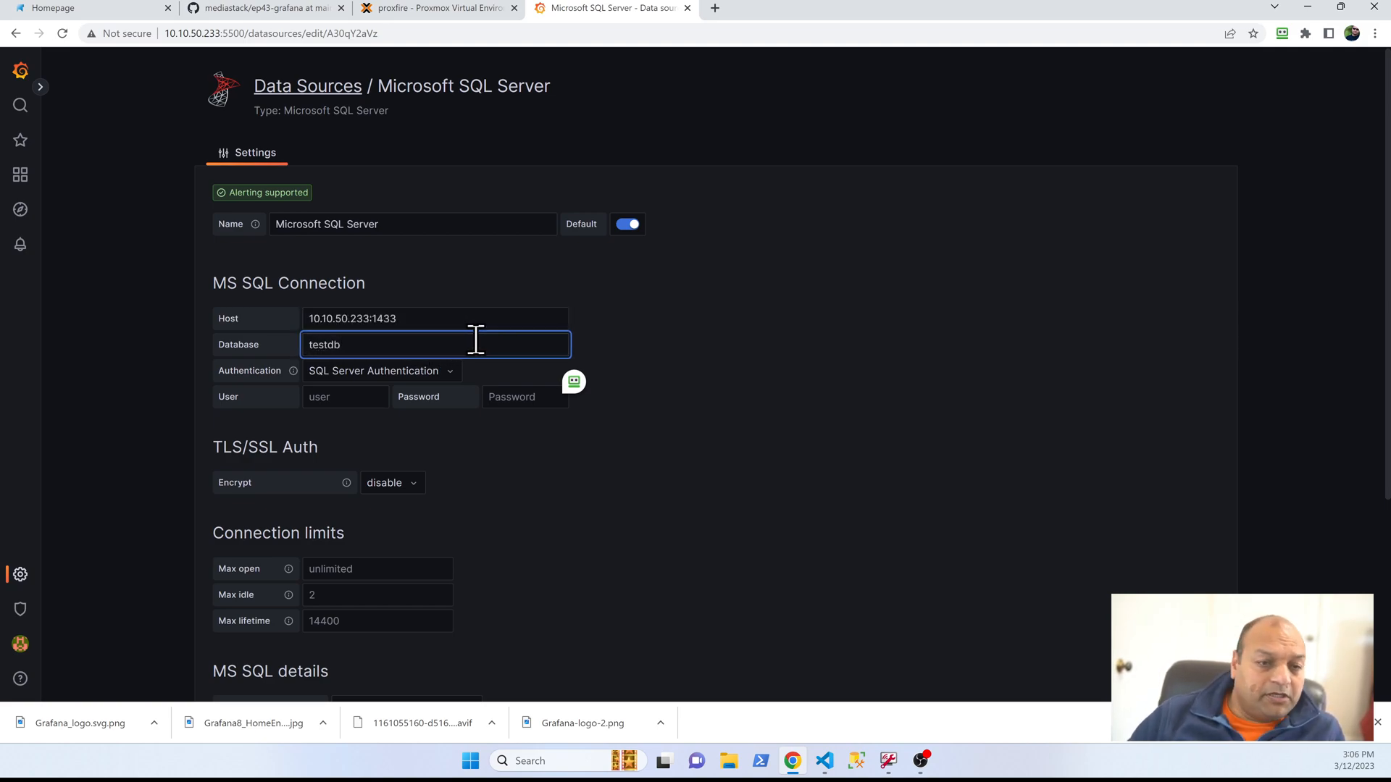
left_click(348, 391)
type("sa")
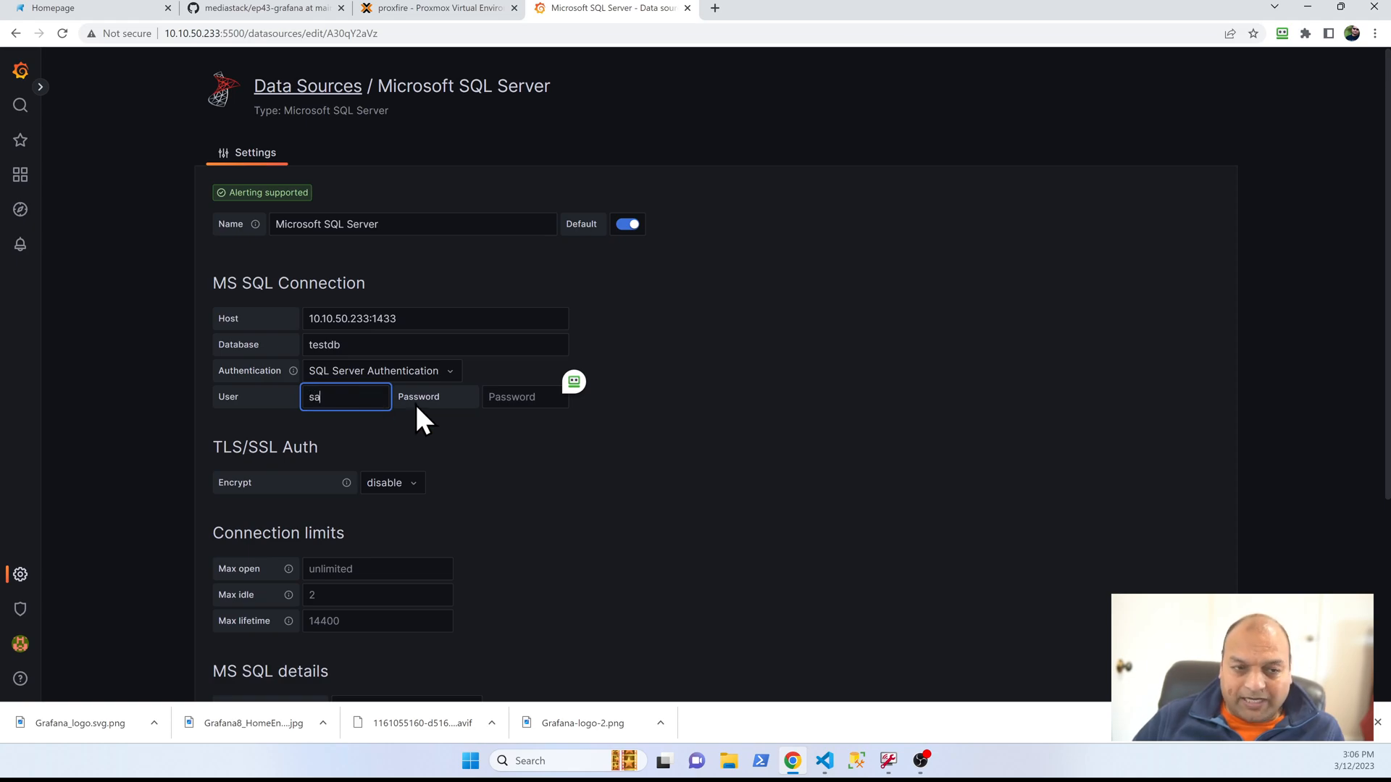
left_click(535, 397)
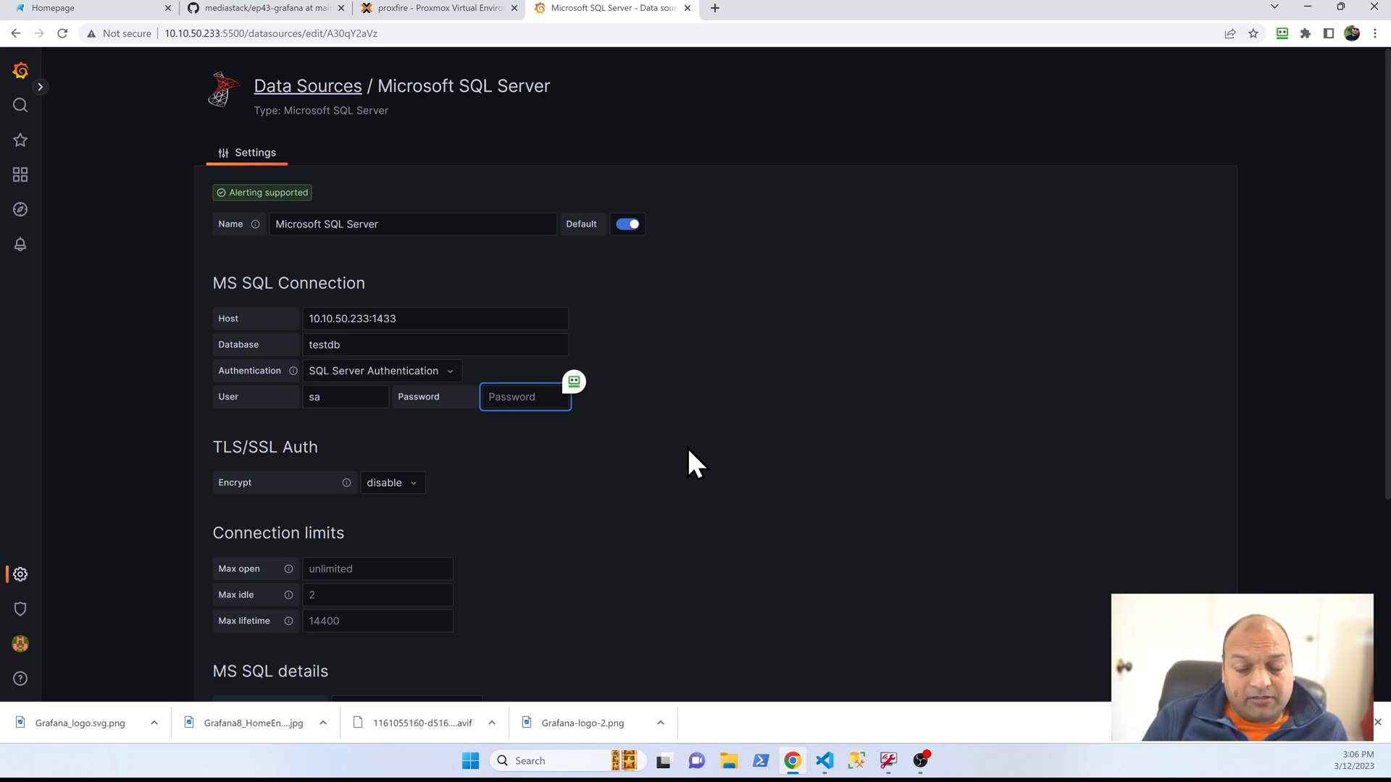
type("•••••••••••••")
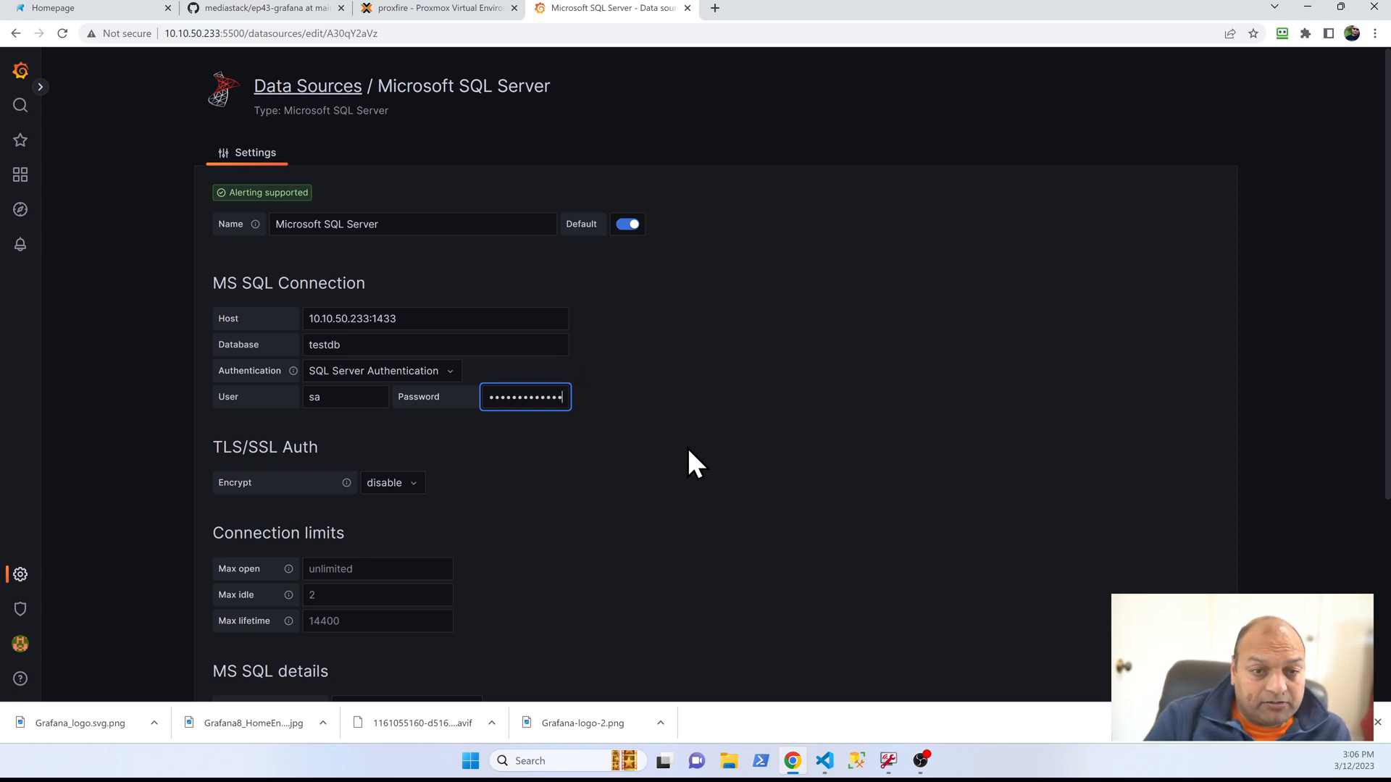
scroll(659, 438, "down", 4)
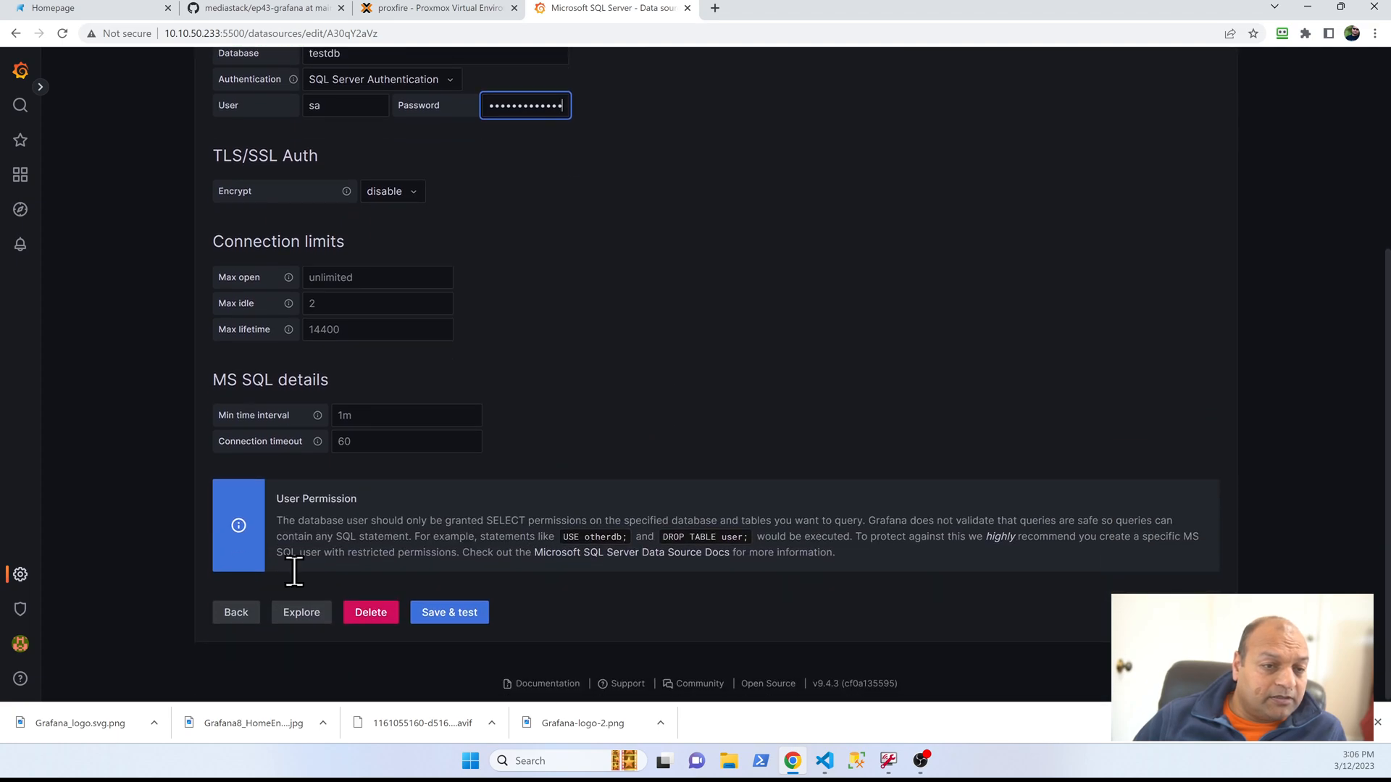
left_click(445, 617)
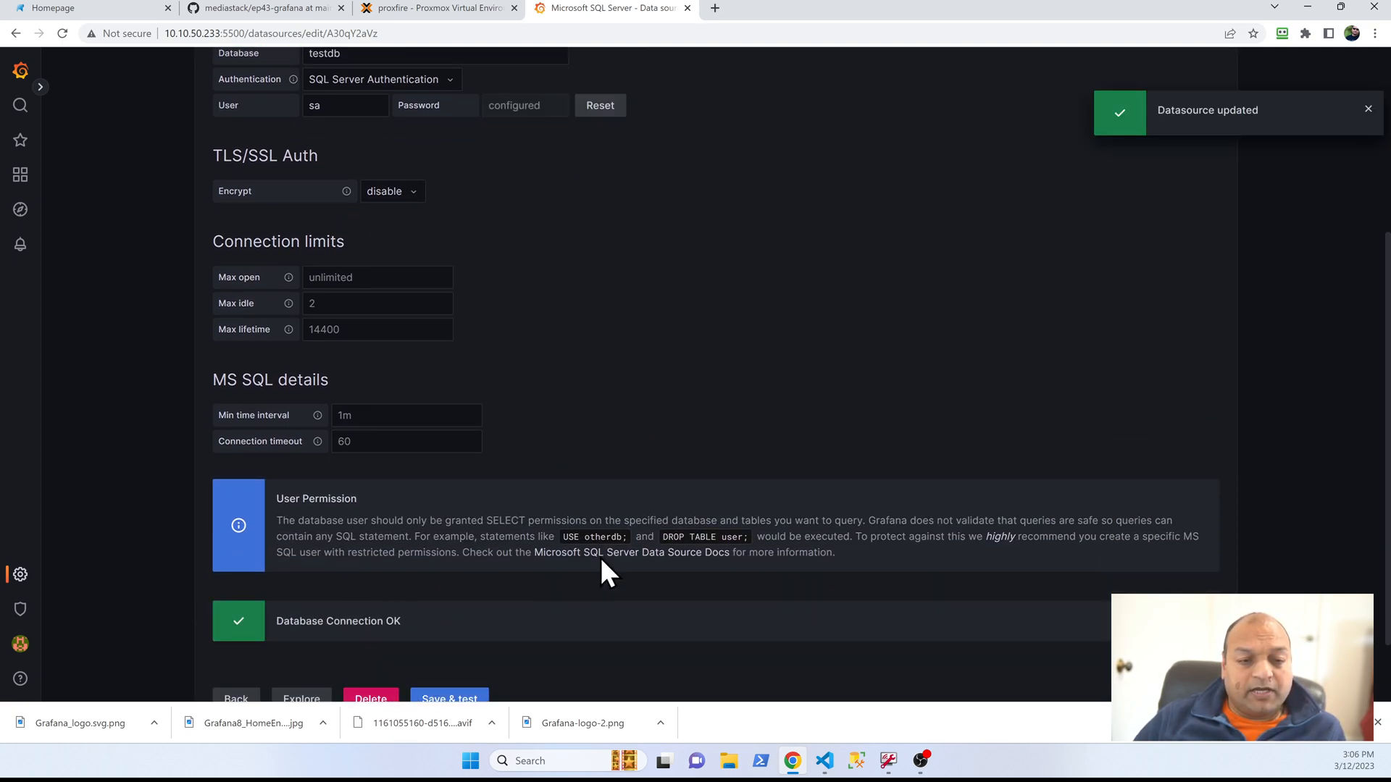
Step: Return to Grafana's home, decline saving the credentials, and add a new panel with its query in code mode
left_click(20, 72)
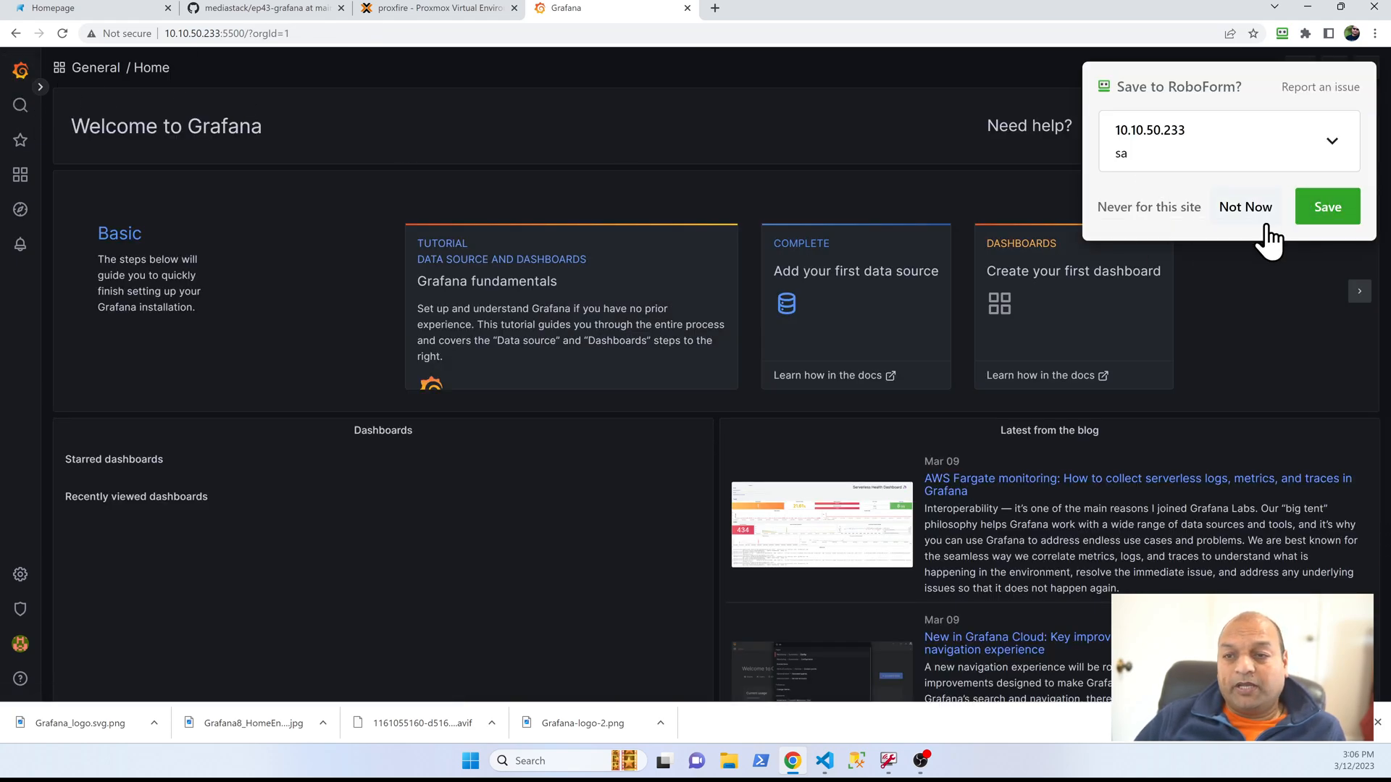
left_click(1245, 210)
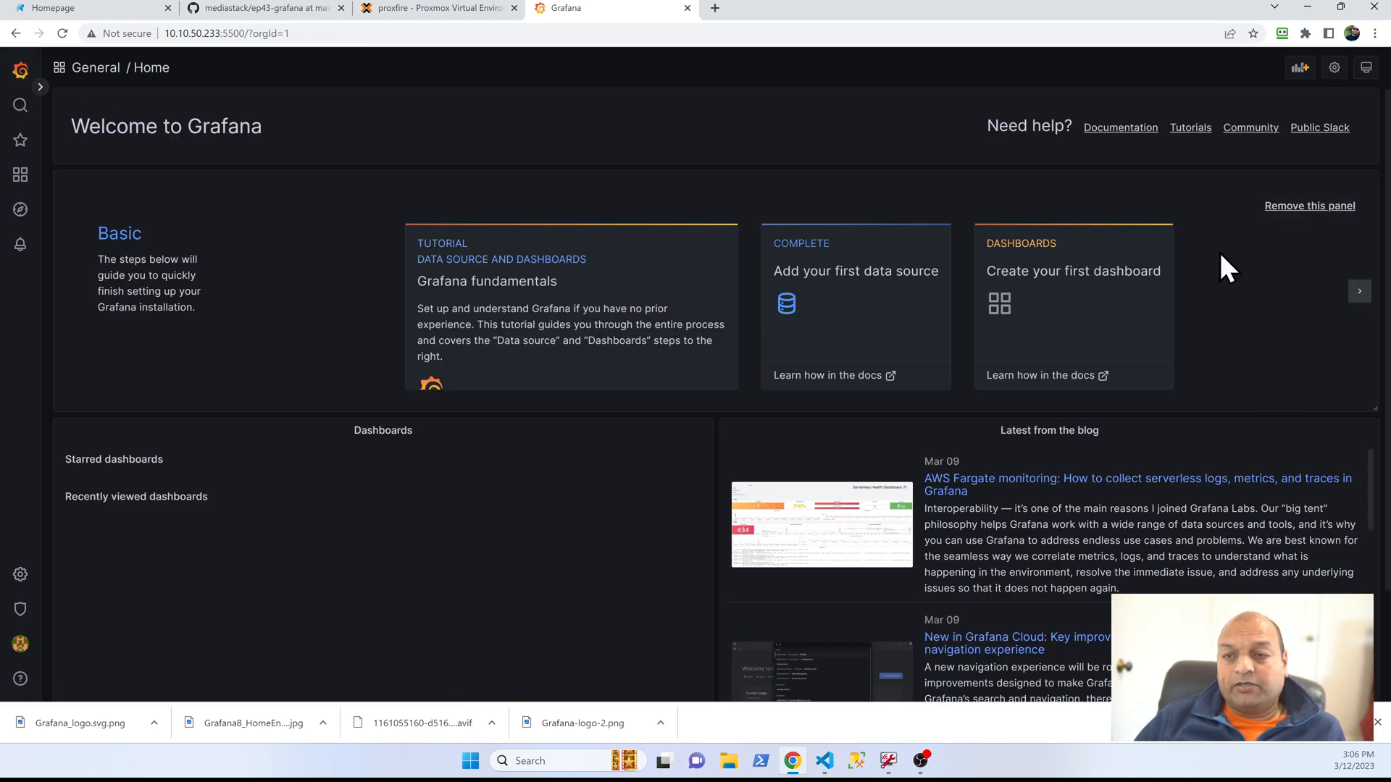
left_click(1301, 69)
left_click(211, 169)
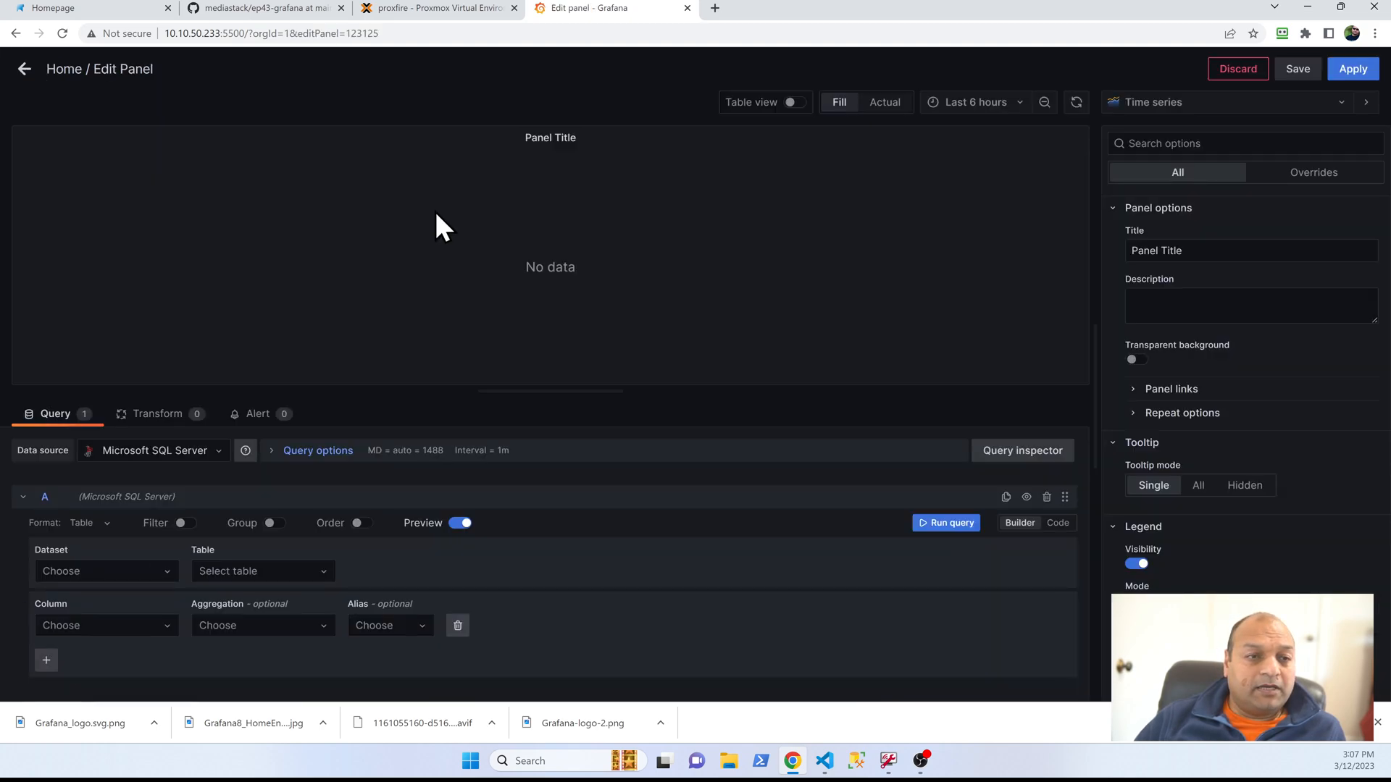
left_click(1062, 523)
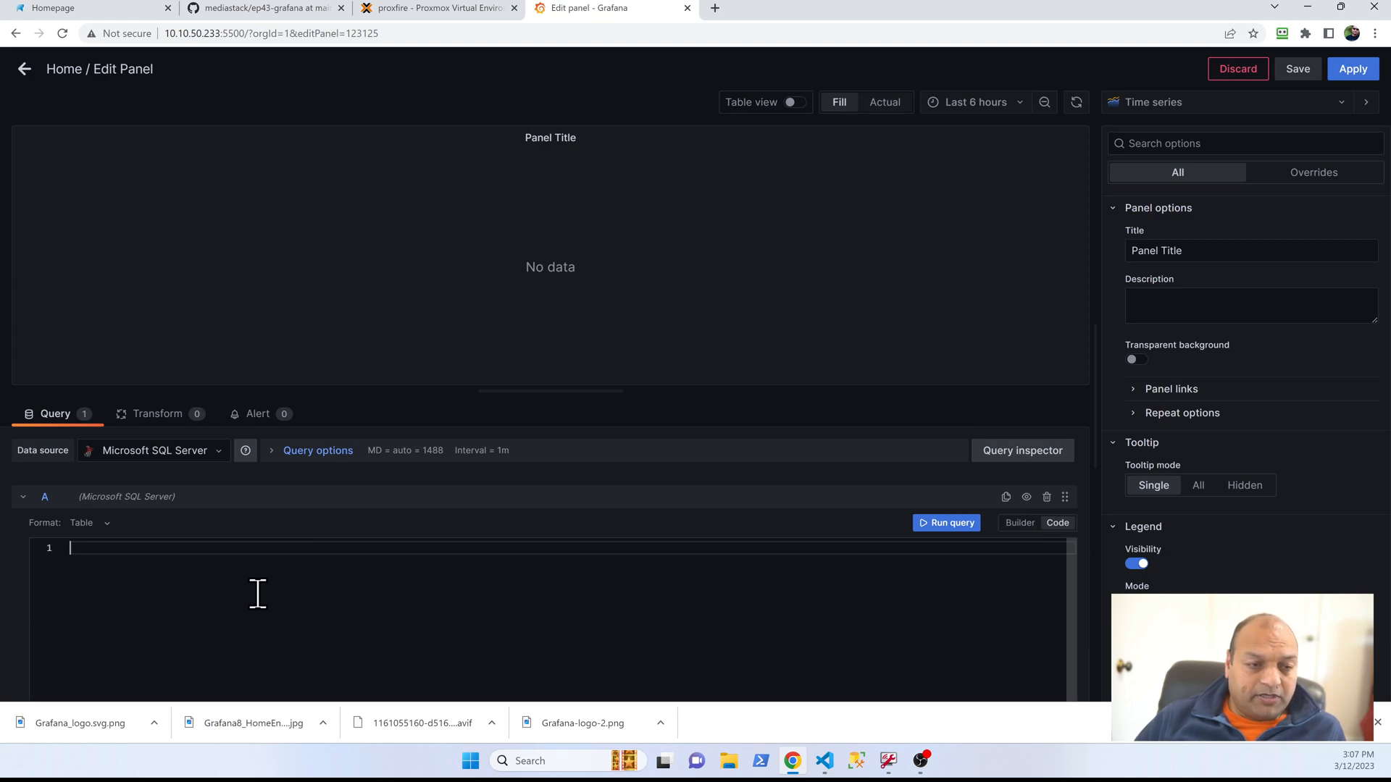
Step: Switch to VS Code, open basedb.sql from ep42-sql-server, and copy the employee-department SELECT query on lines 51–55
left_click(840, 759)
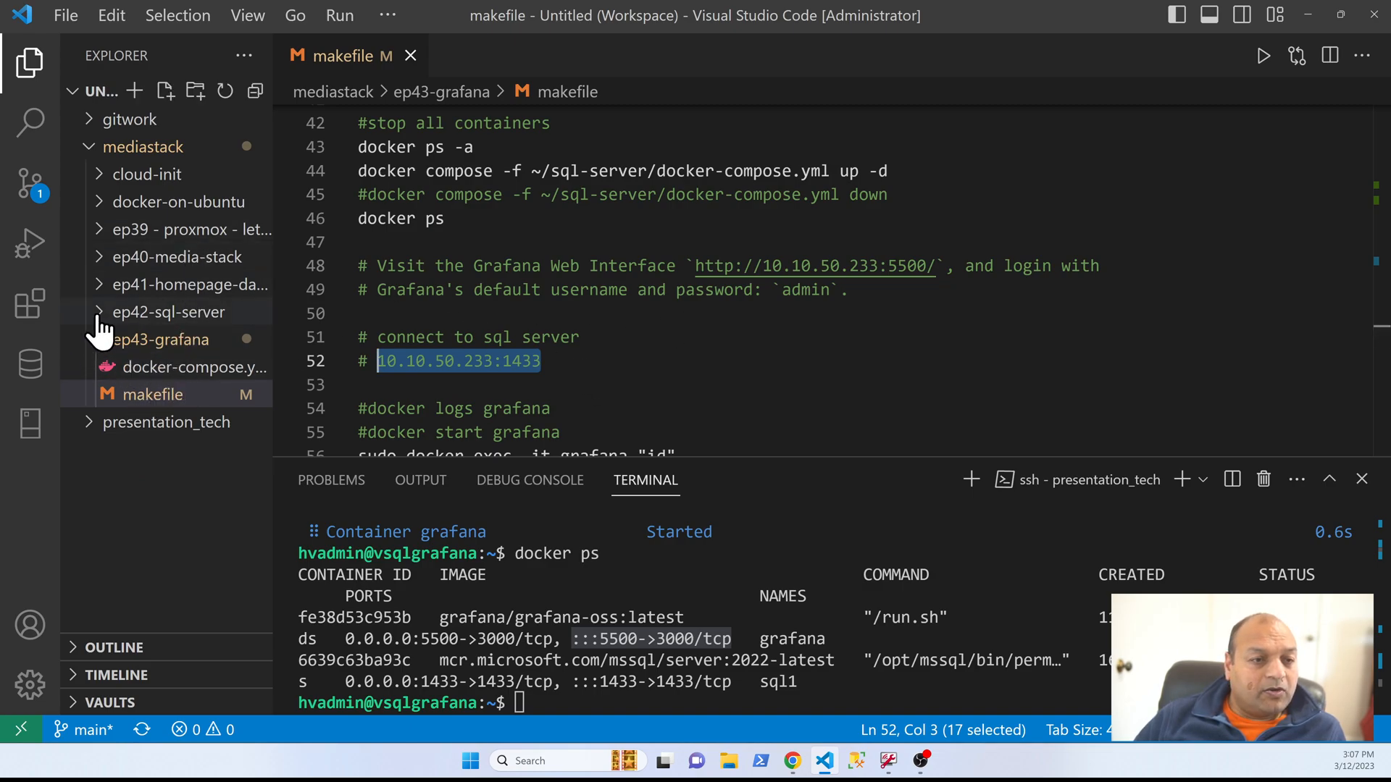
left_click(167, 311)
left_click(156, 339)
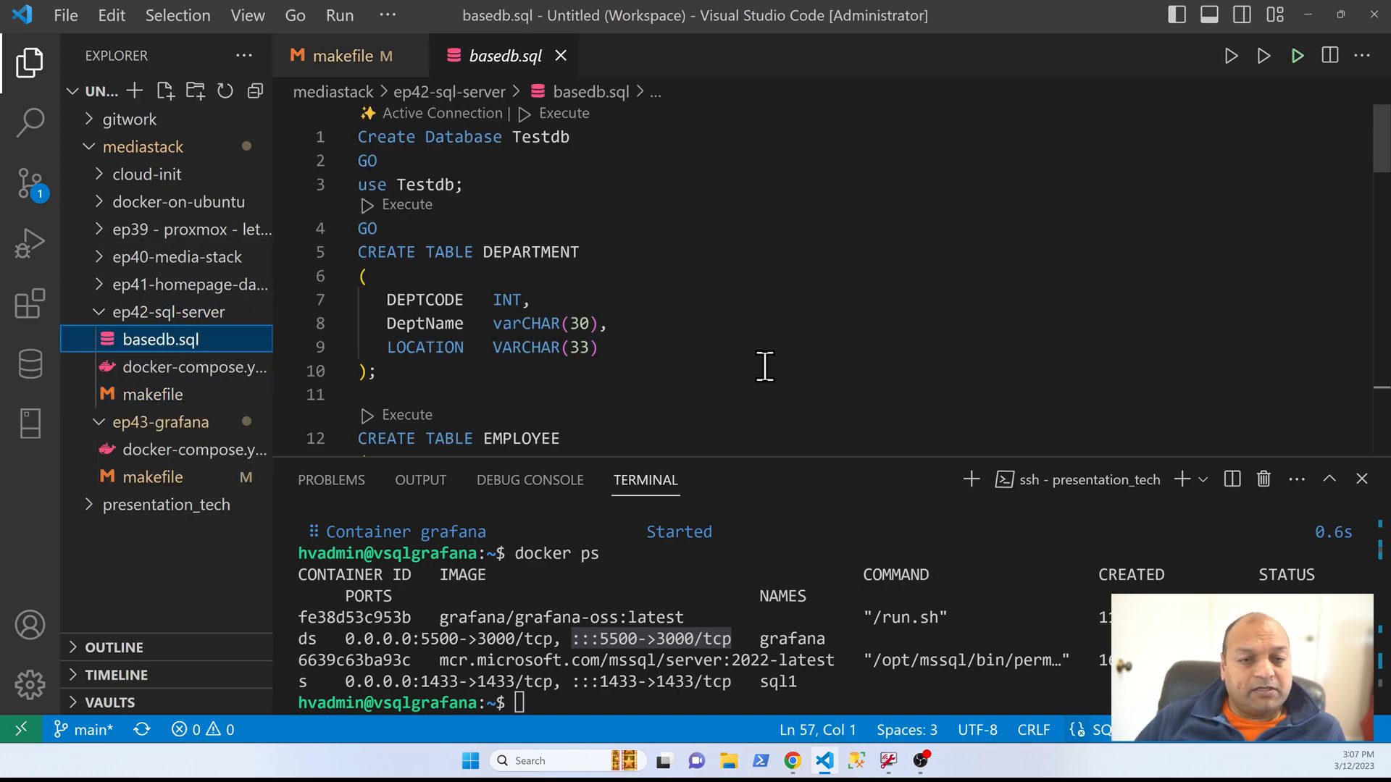
scroll(761, 362, "down", 15)
left_click_drag(797, 293, 273, 177)
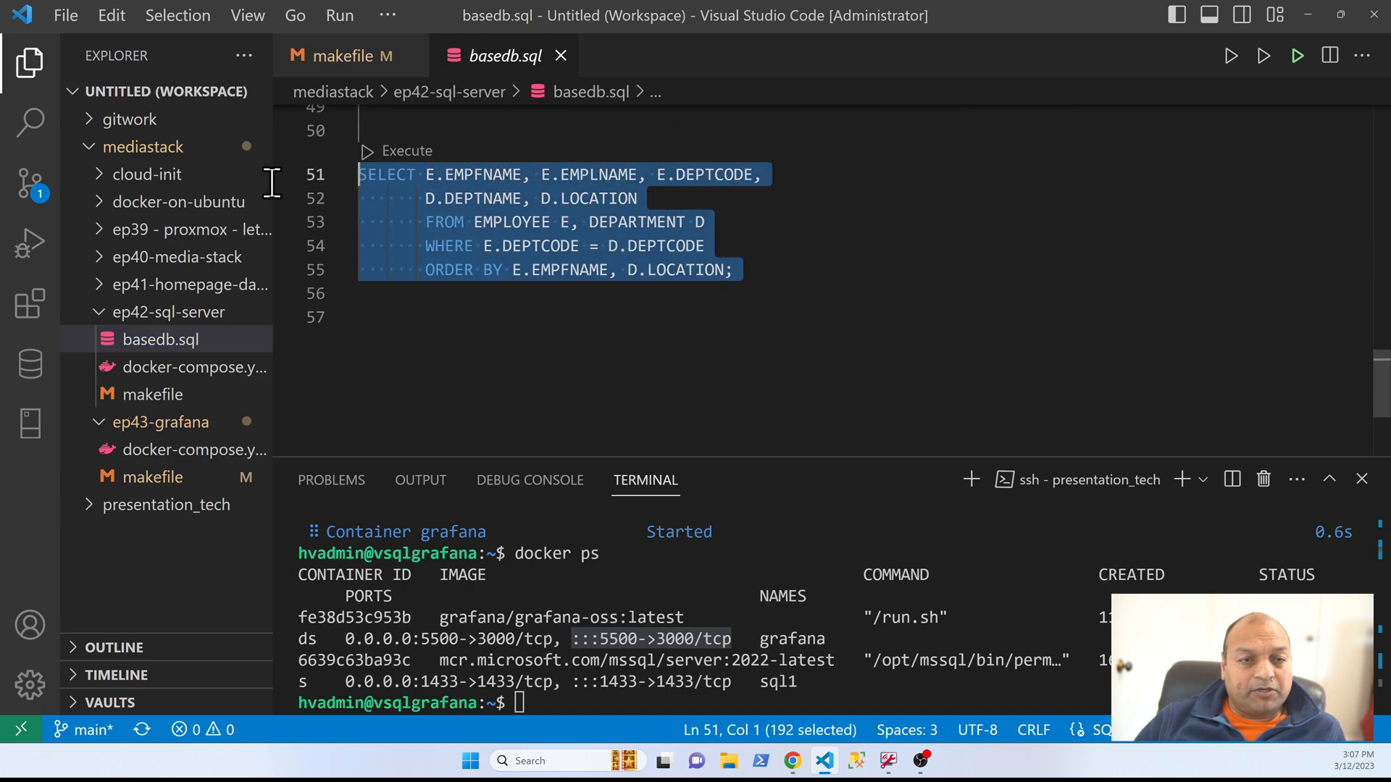
right_click(494, 210)
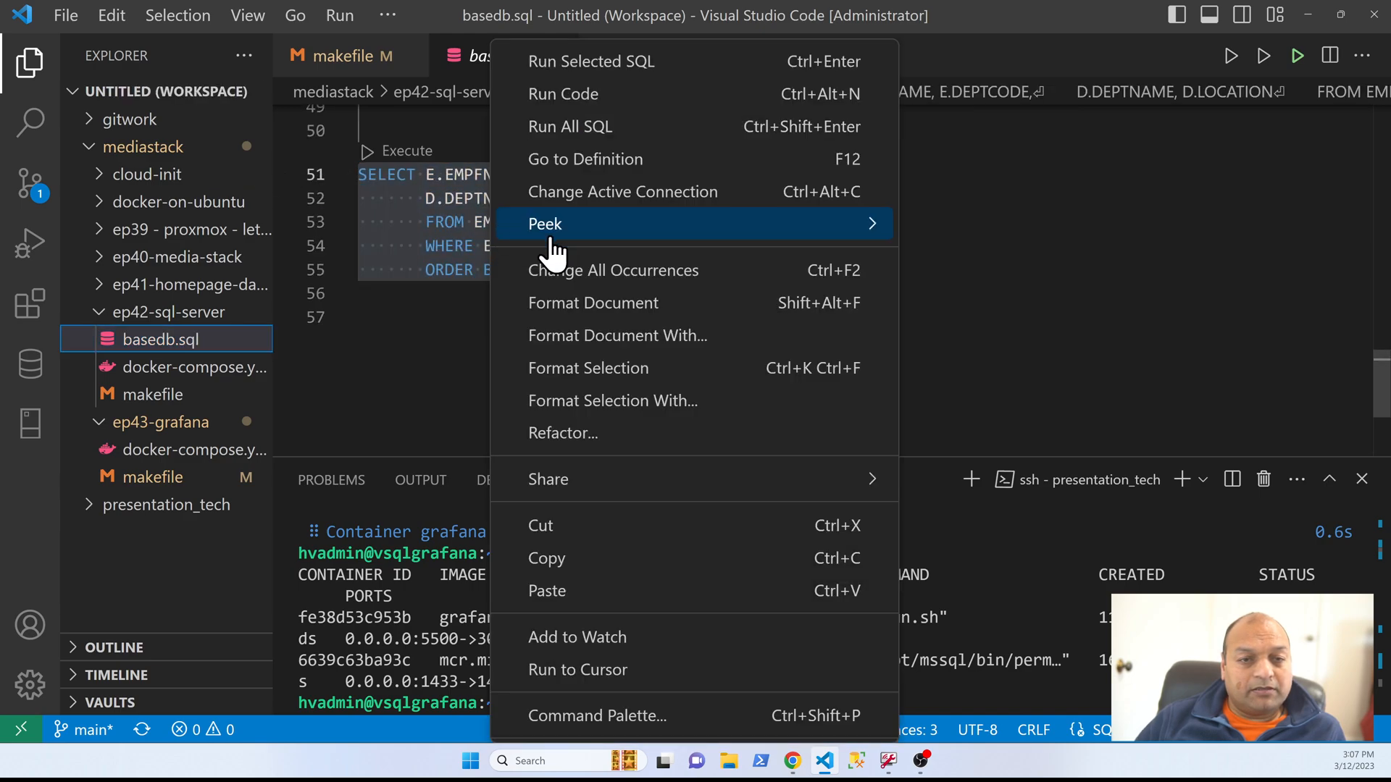
left_click(573, 558)
Step: Return to Grafana, paste the copied SELECT statement into the panel's query, and run it
key("alt+Tab")
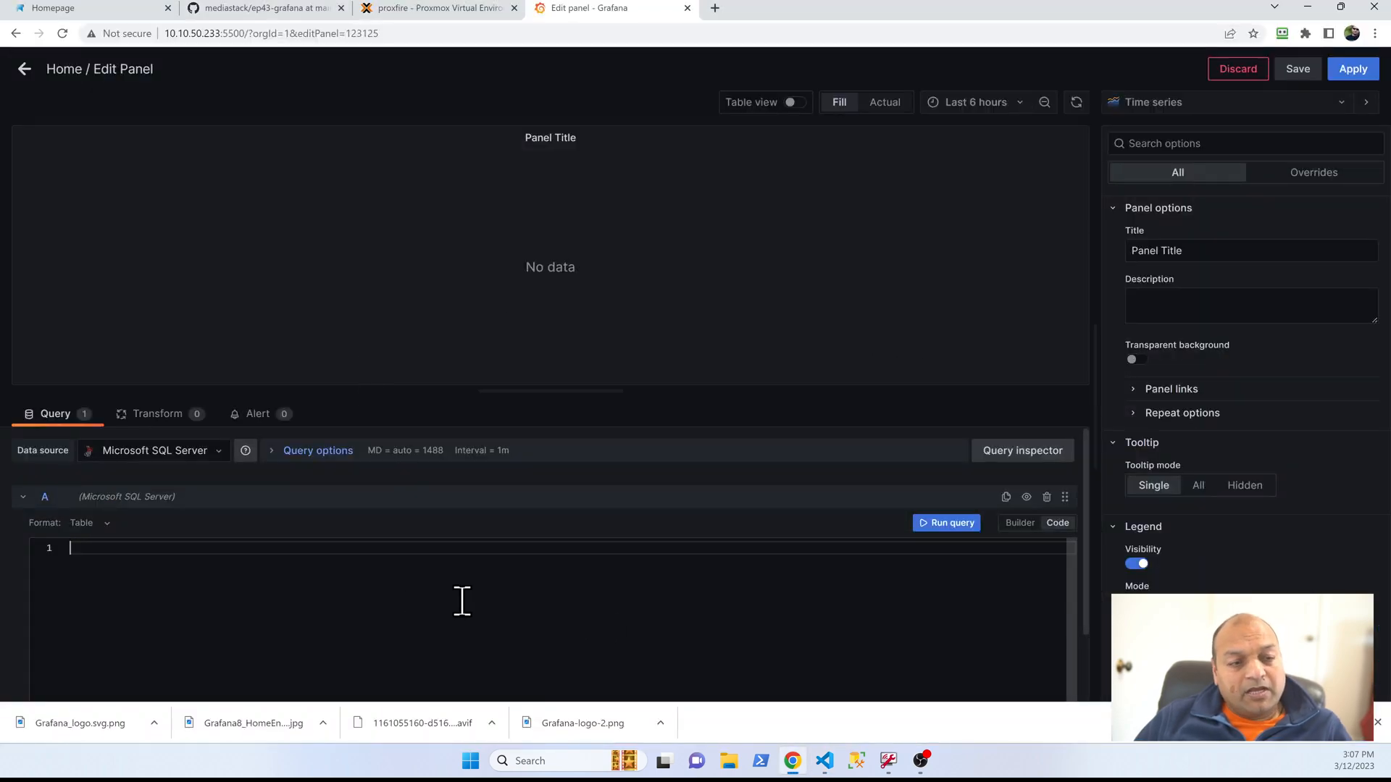
key("ctrl+v")
left_click(944, 536)
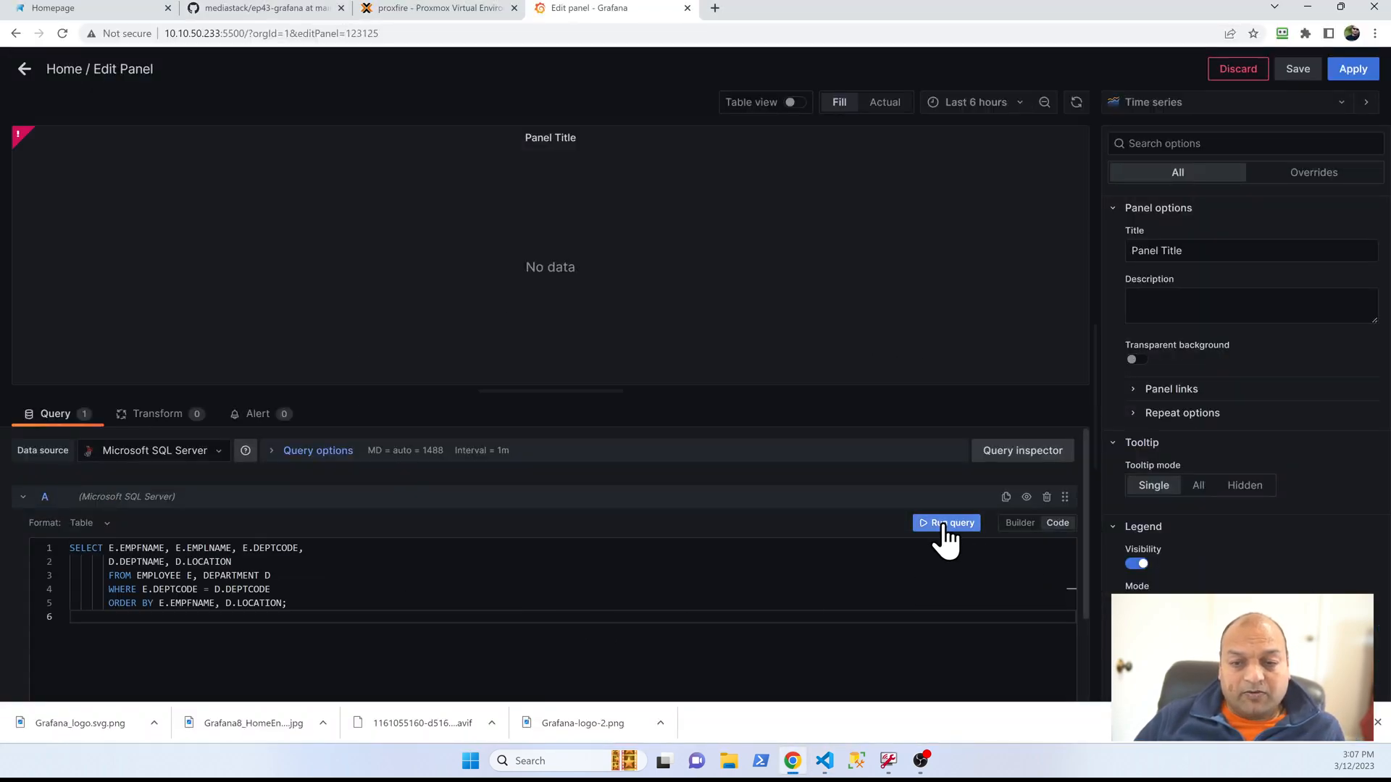
Step: In VS Code, execute lines 3–23 of basedb.sql on the sqlcontainer connection to create Testdb's DEPARTMENT and EMPLOYEE tables
key("alt+Tab")
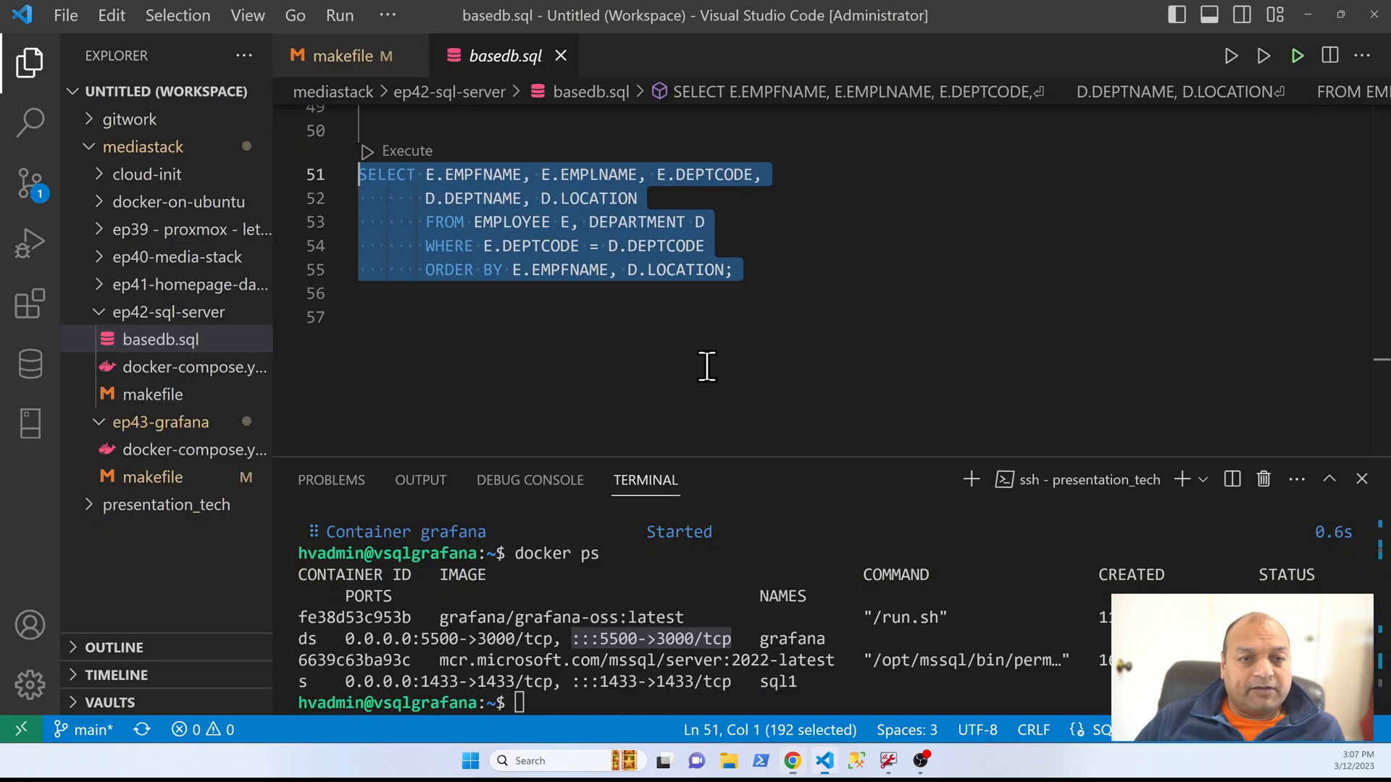
left_click(424, 323)
key("ctrl+Home")
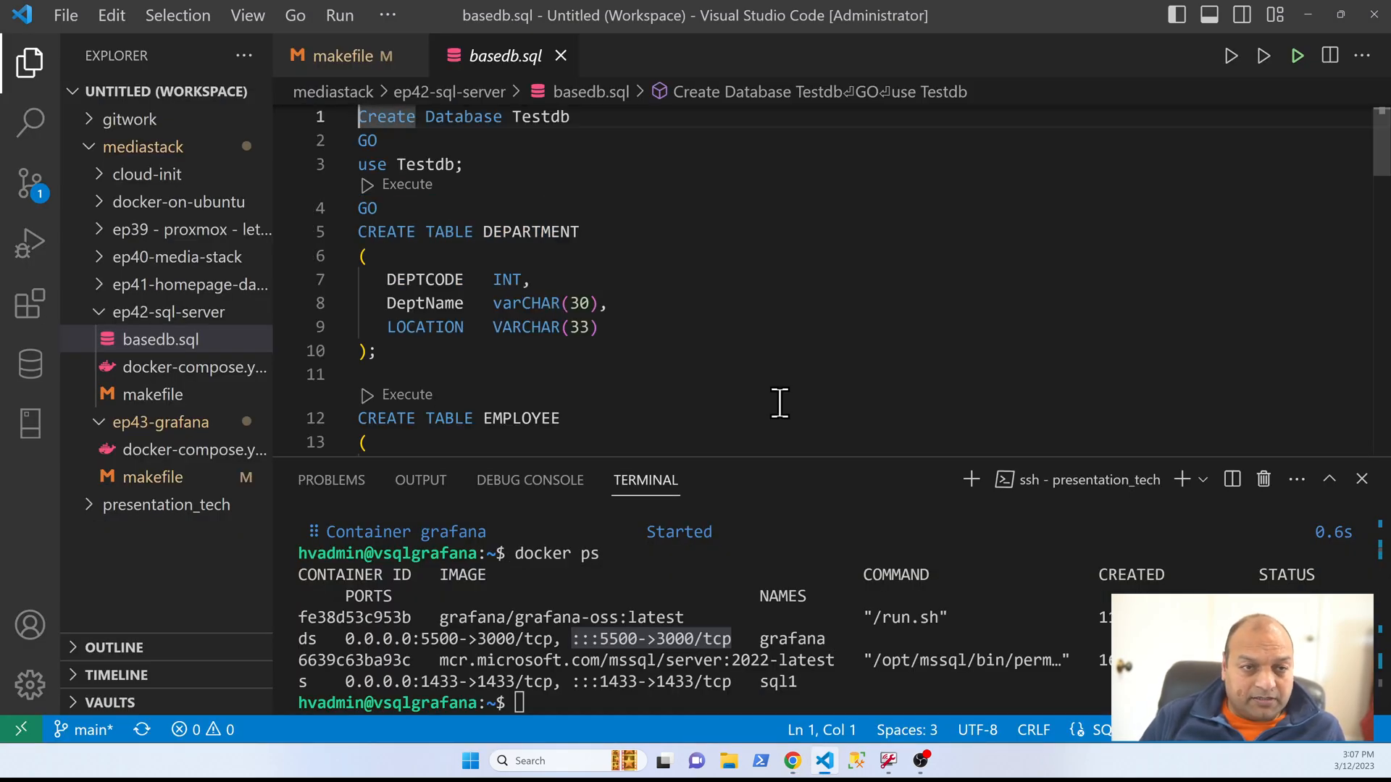
key("Down")
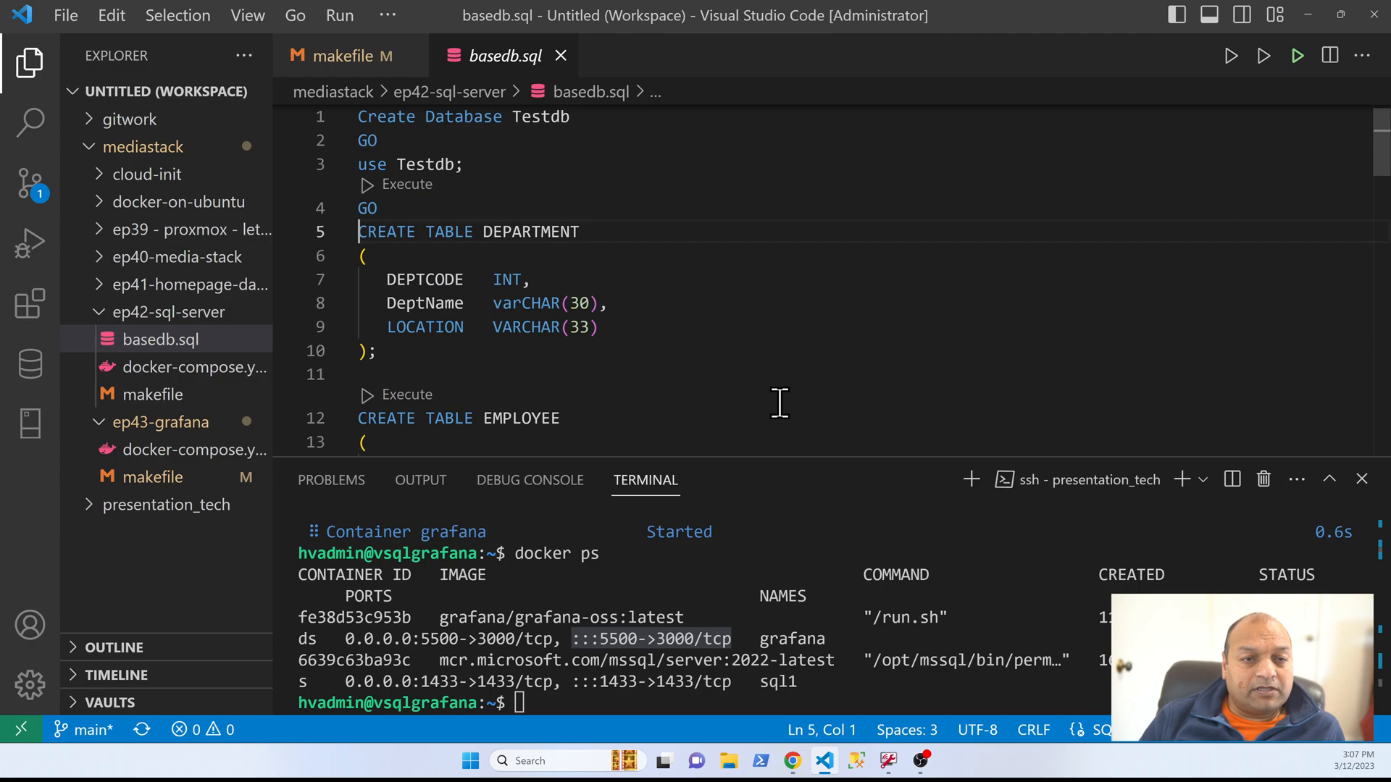
key("Down")
key("Down")
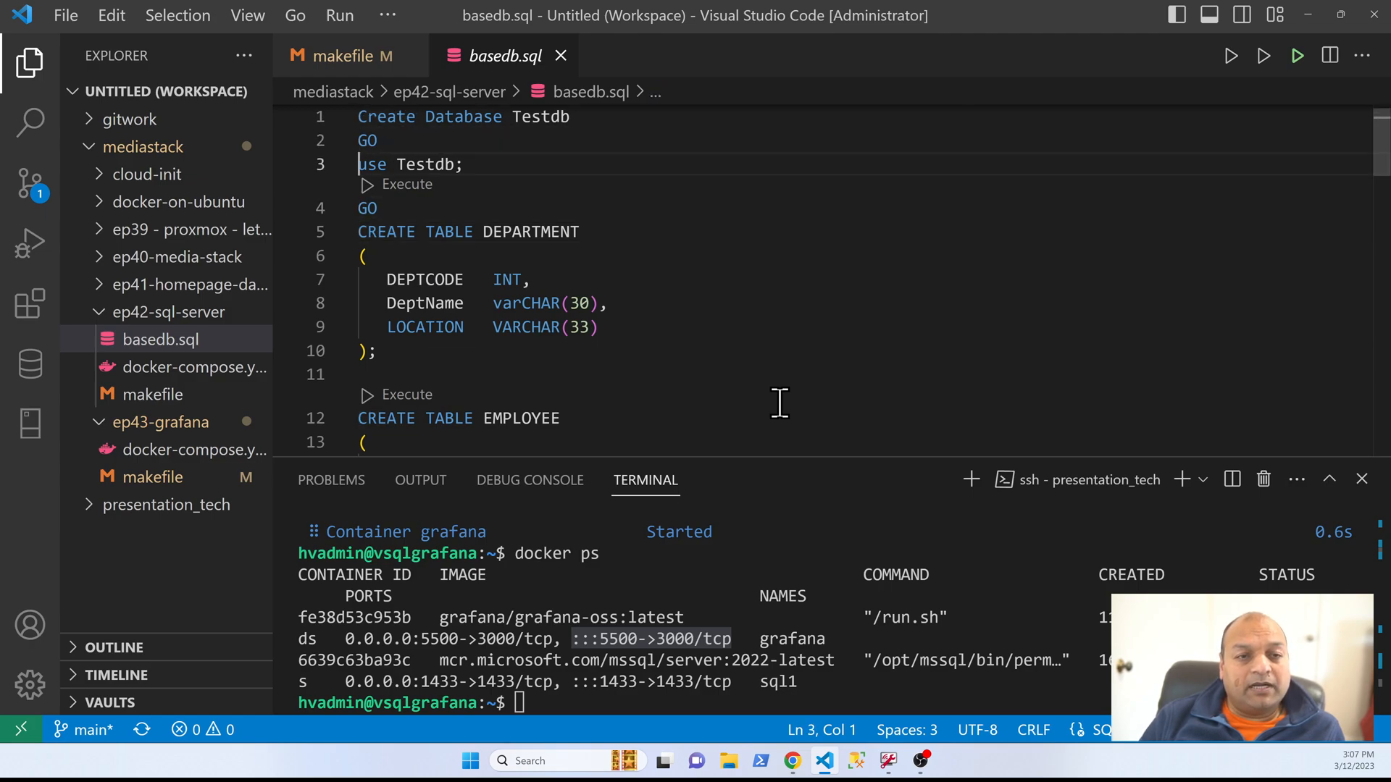
key("shift+Down")
key("shift+Down")
key("shift+Down")
key("shift+Down")
key("shift+Down")
key("shift+Down")
key("shift+Down")
key("shift+Down")
key("shift+Down")
key("shift+Down")
key("shift+Down")
key("shift+Down")
key("shift+Down")
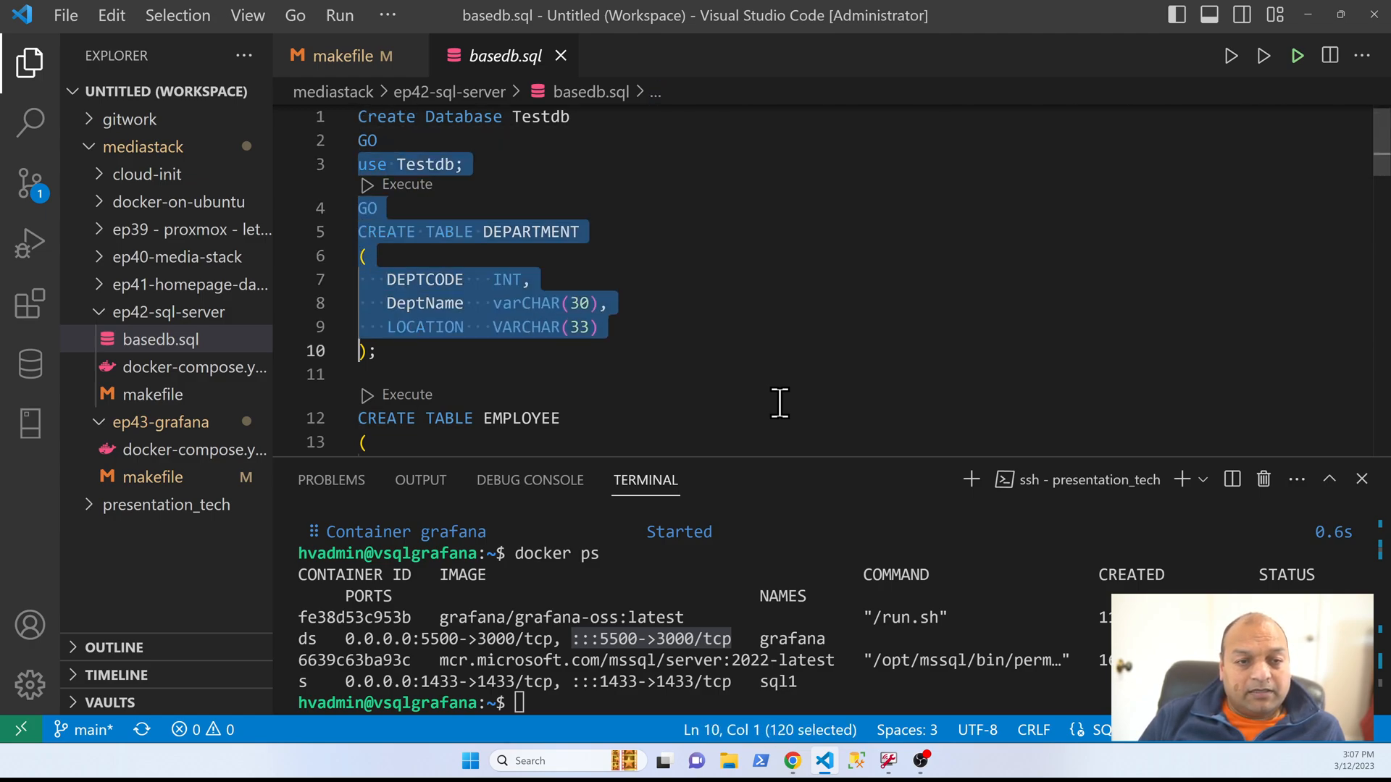
key("shift+Down")
key("shift+Down")
key("shift+Down")
key("shift+Down")
key("shift+Down")
key("shift+Down")
key("shift+Down")
key("shift+Down")
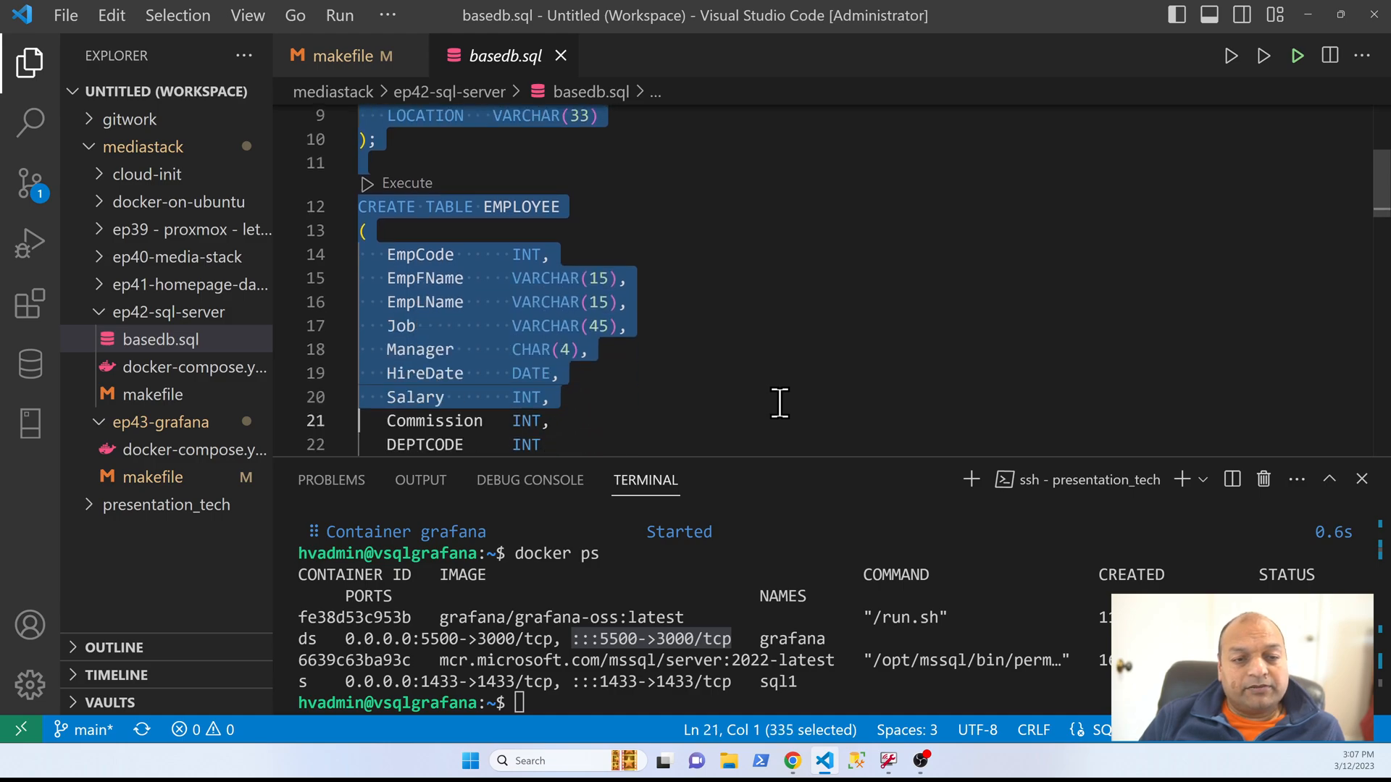
key("ctrl+shift+e")
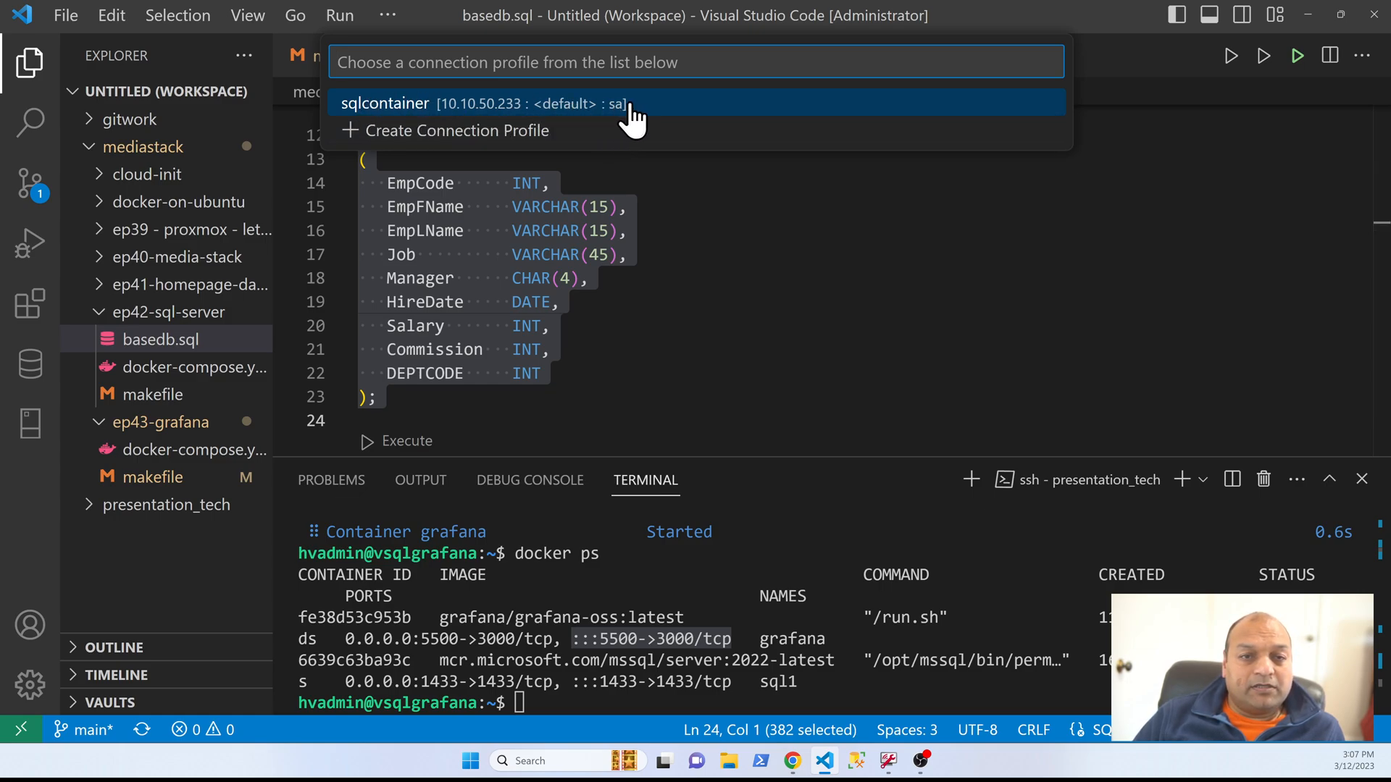
left_click(572, 110)
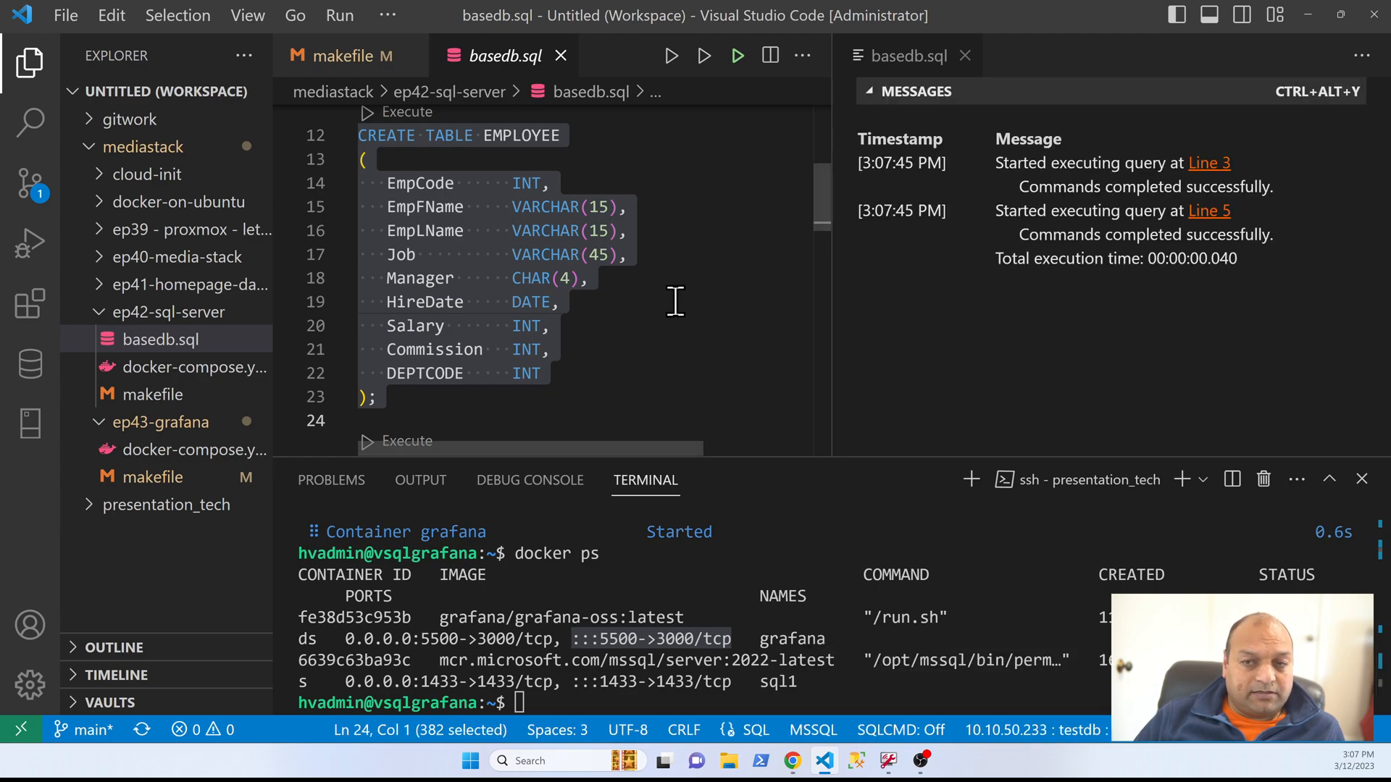
Step: Execute the rest of basedb.sql, from the DEPARTMENT and EMPLOYEE inserts through the final SELECT query
scroll(589, 372, "down", 4)
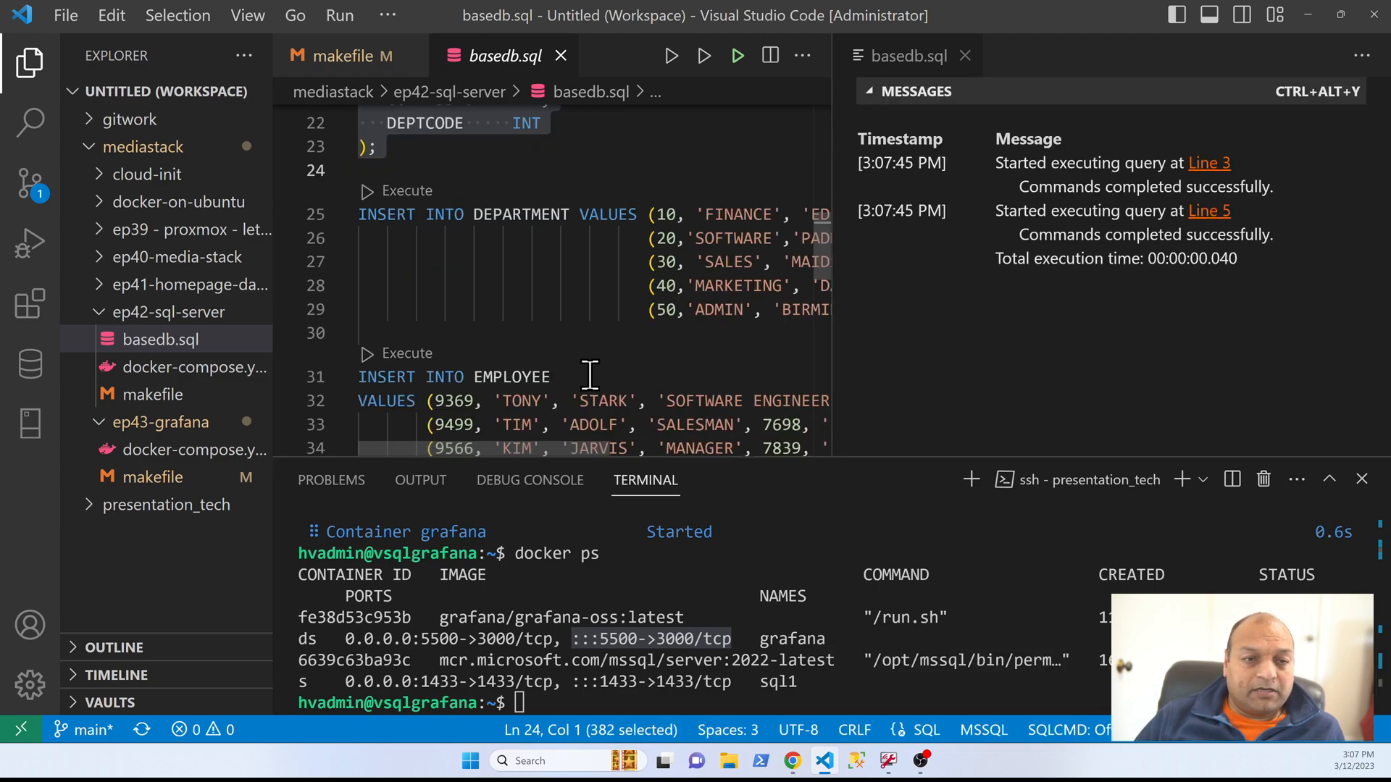
left_click(460, 180)
key("ctrl+shift+End")
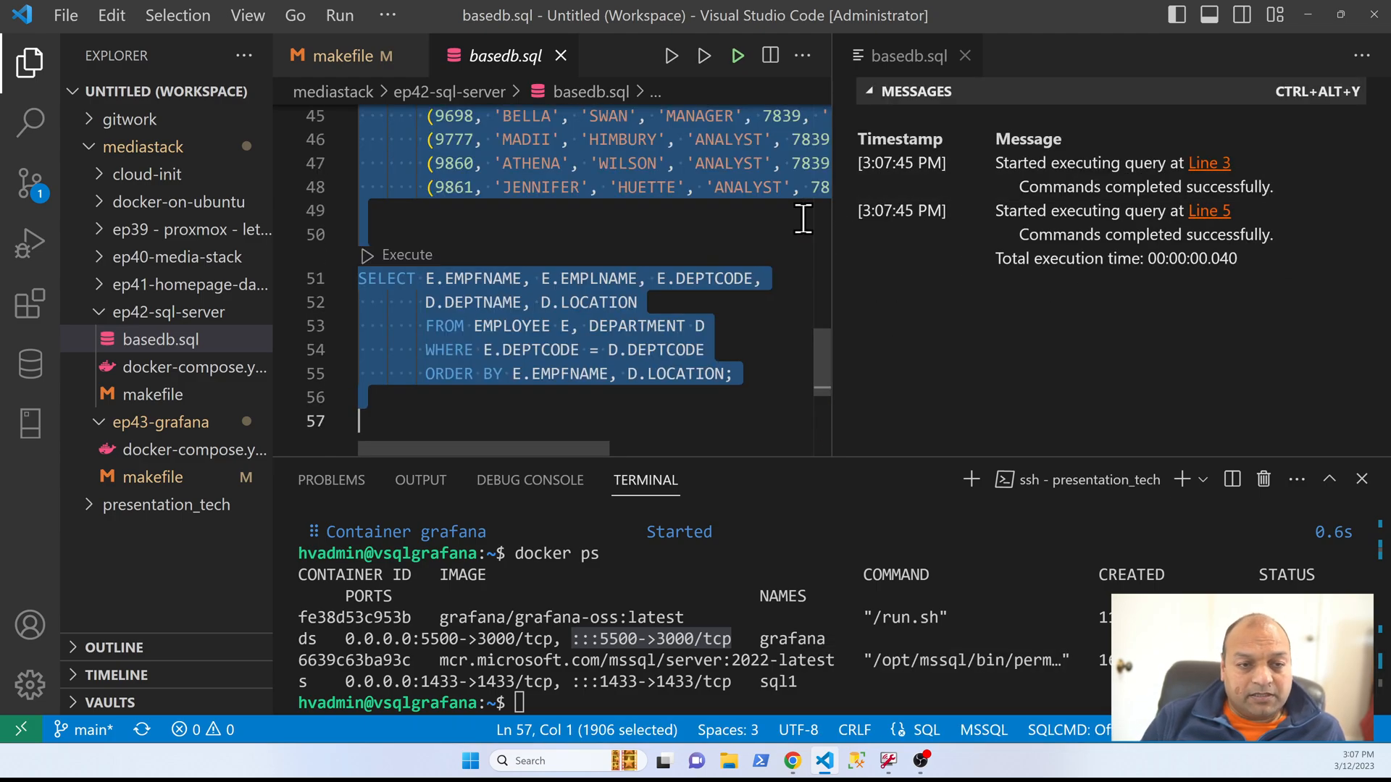
key("ctrl+shift+e")
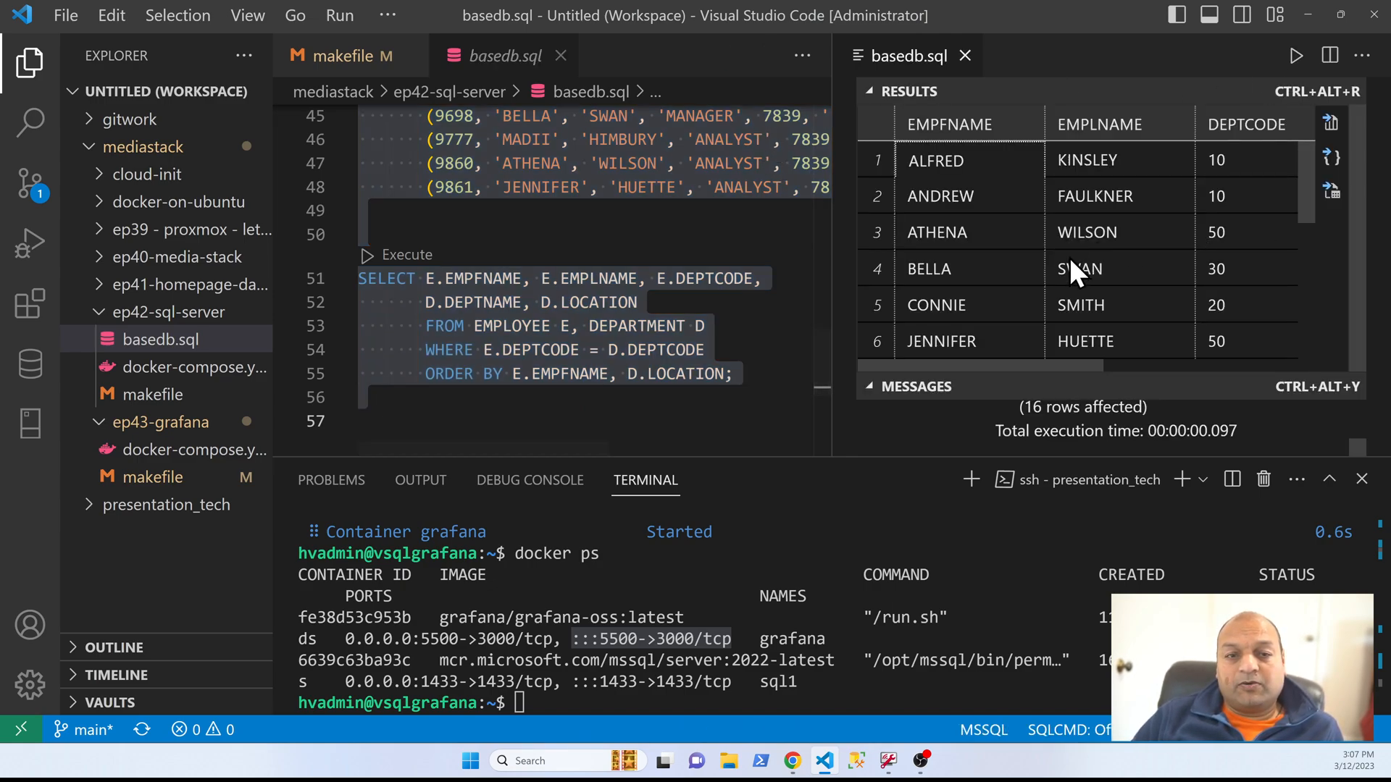
Step: Reselect the SELECT query in basedb.sql, then return to Grafana, rerun the panel's query, and switch the visualization to a table
left_click(724, 401)
left_click_drag(724, 402, 298, 280)
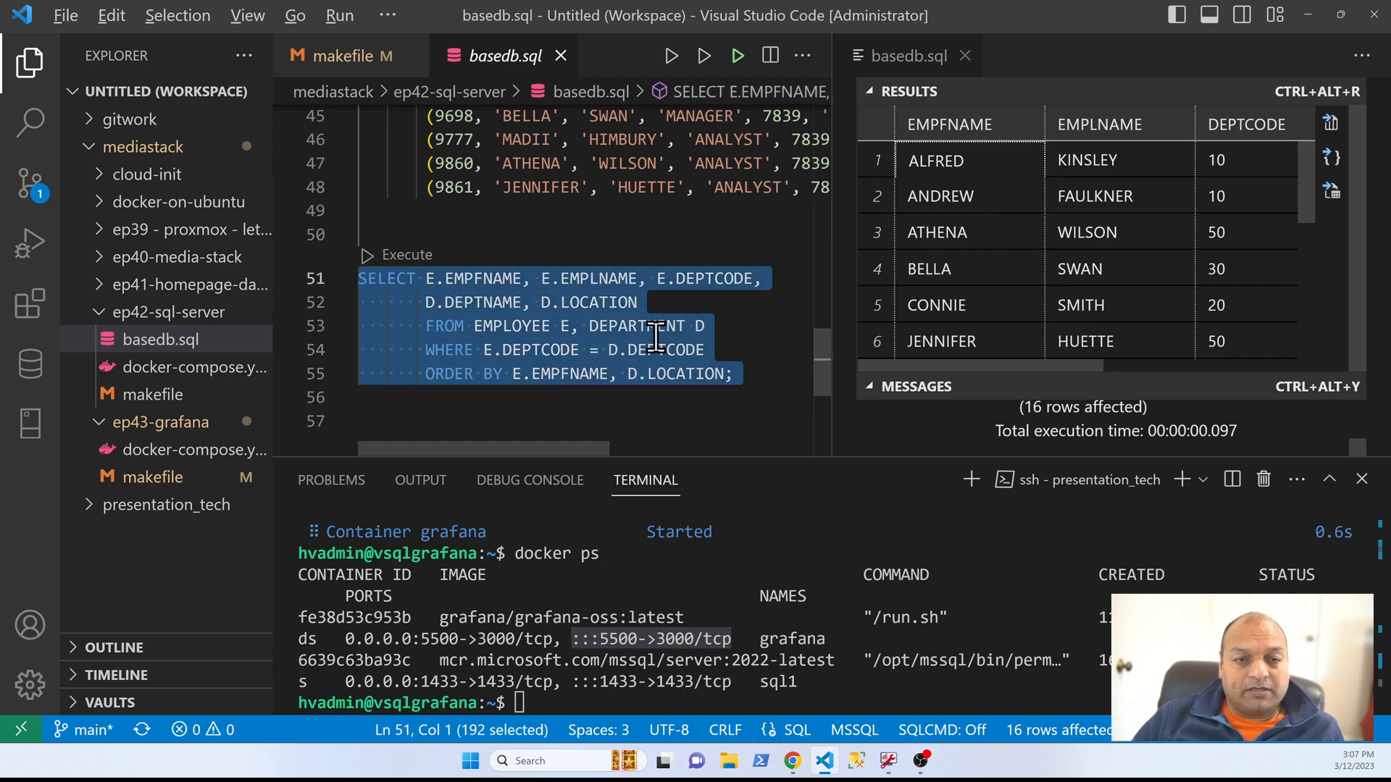
key("alt+Tab")
left_click(943, 525)
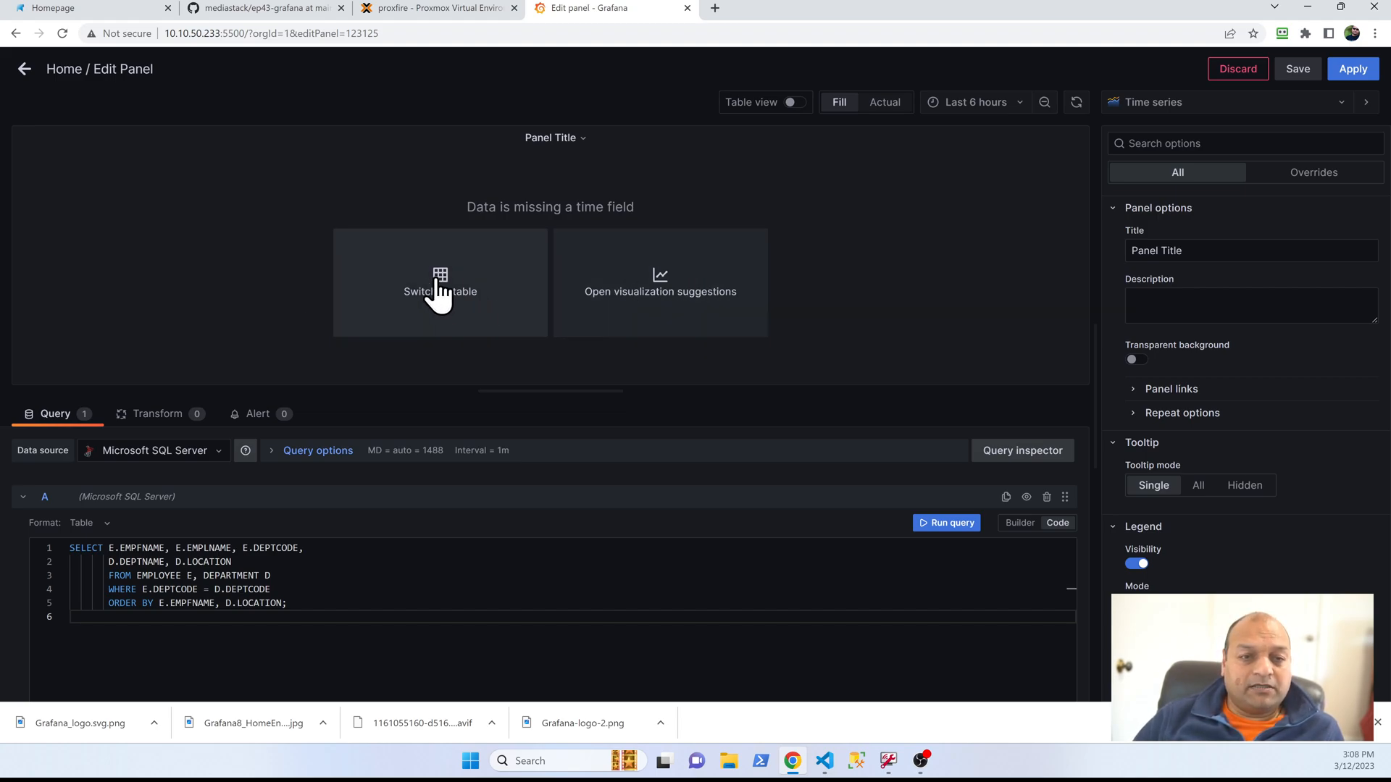
left_click(439, 291)
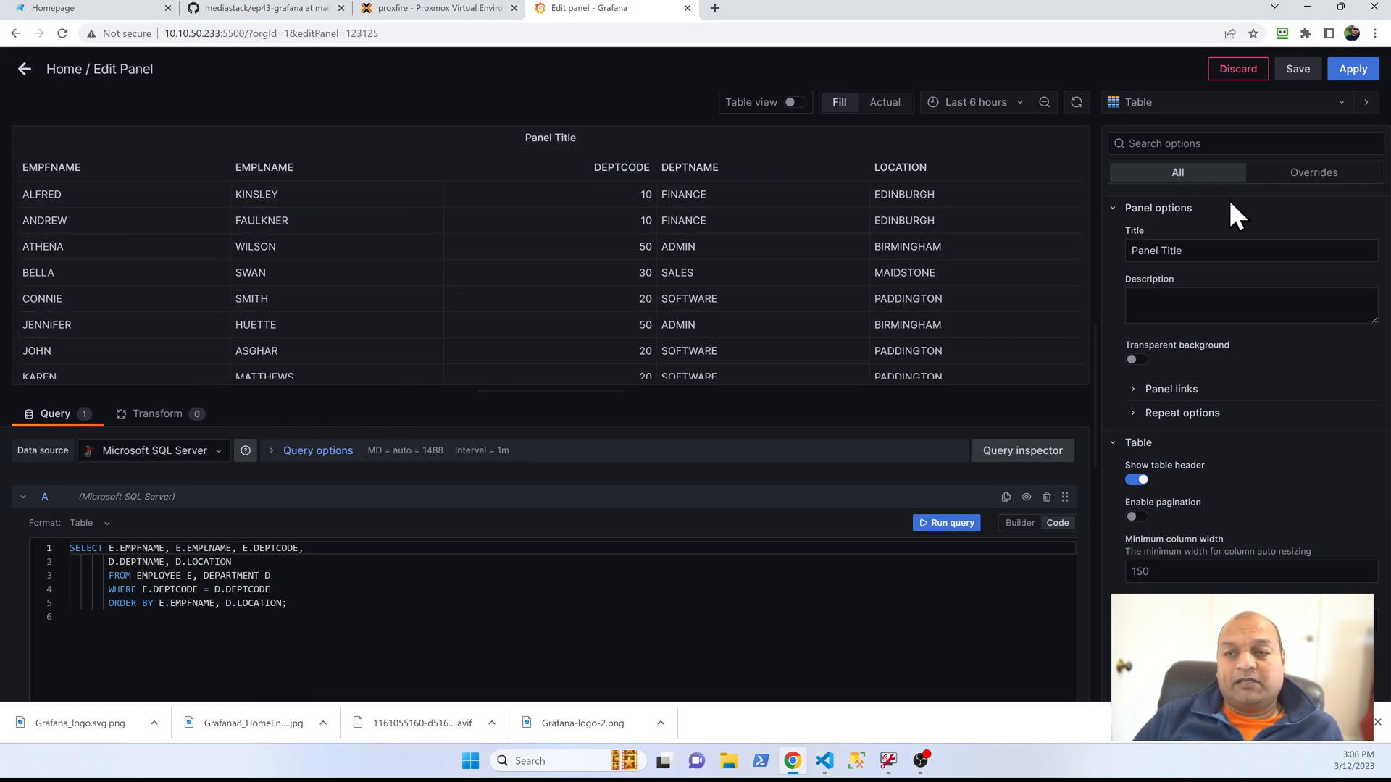
Step: Title the table panel "Emp details" and apply it to the Home dashboard
triple_click(1204, 253)
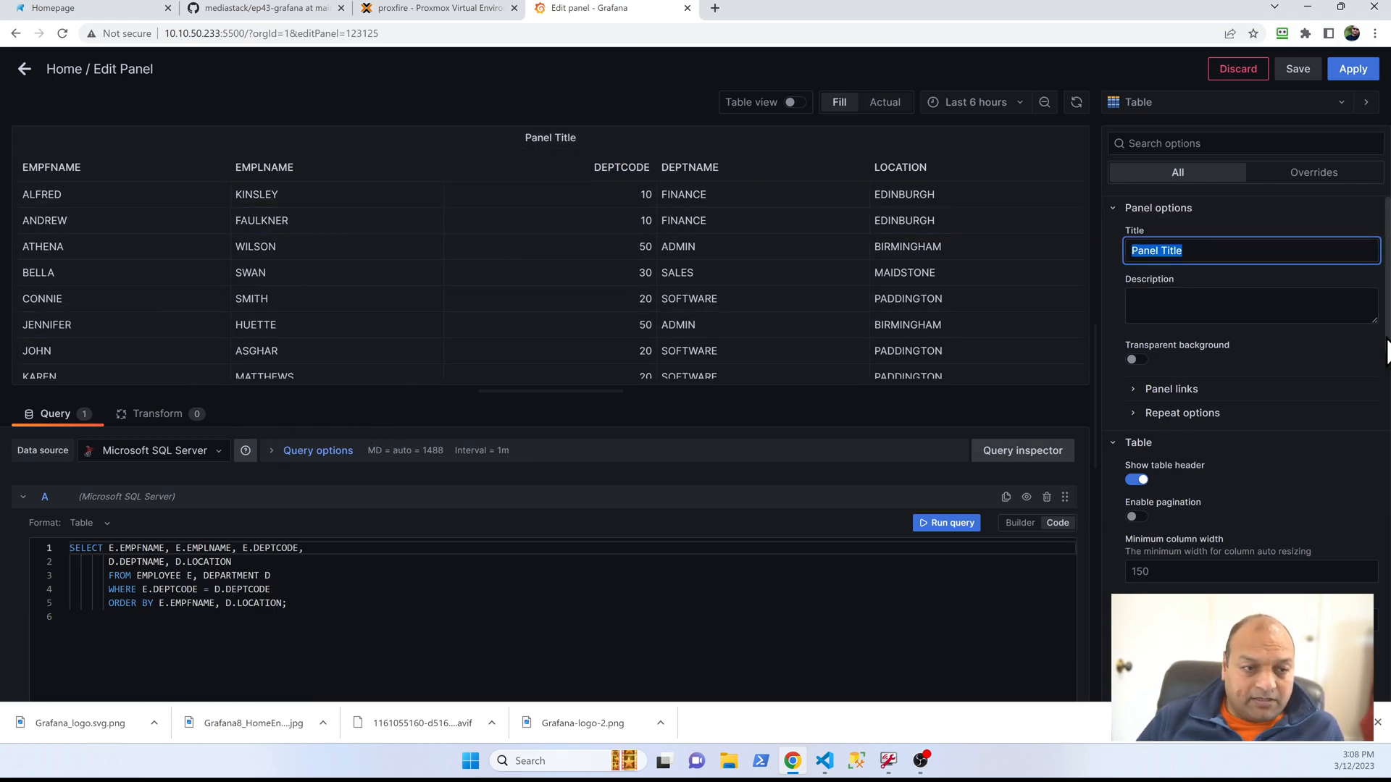
type("Emp details")
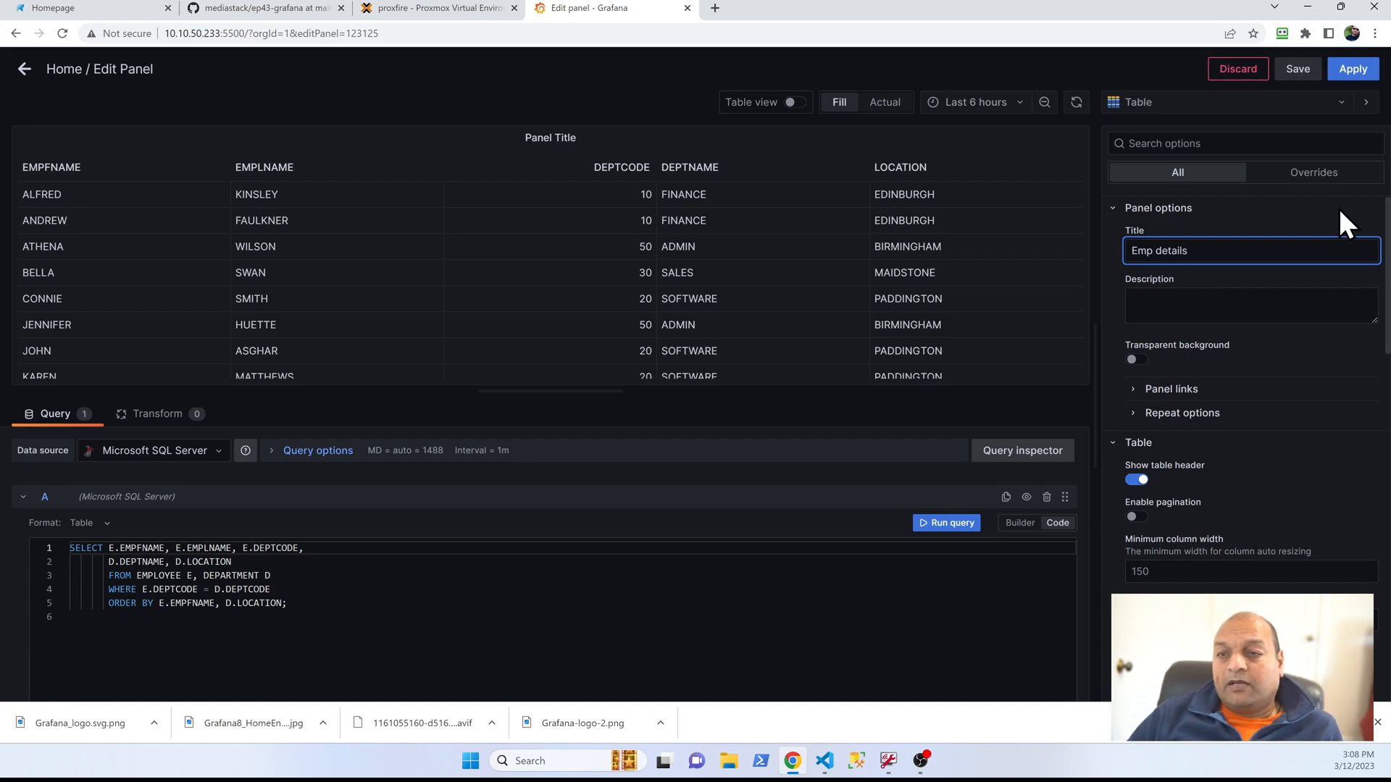
left_click(1354, 69)
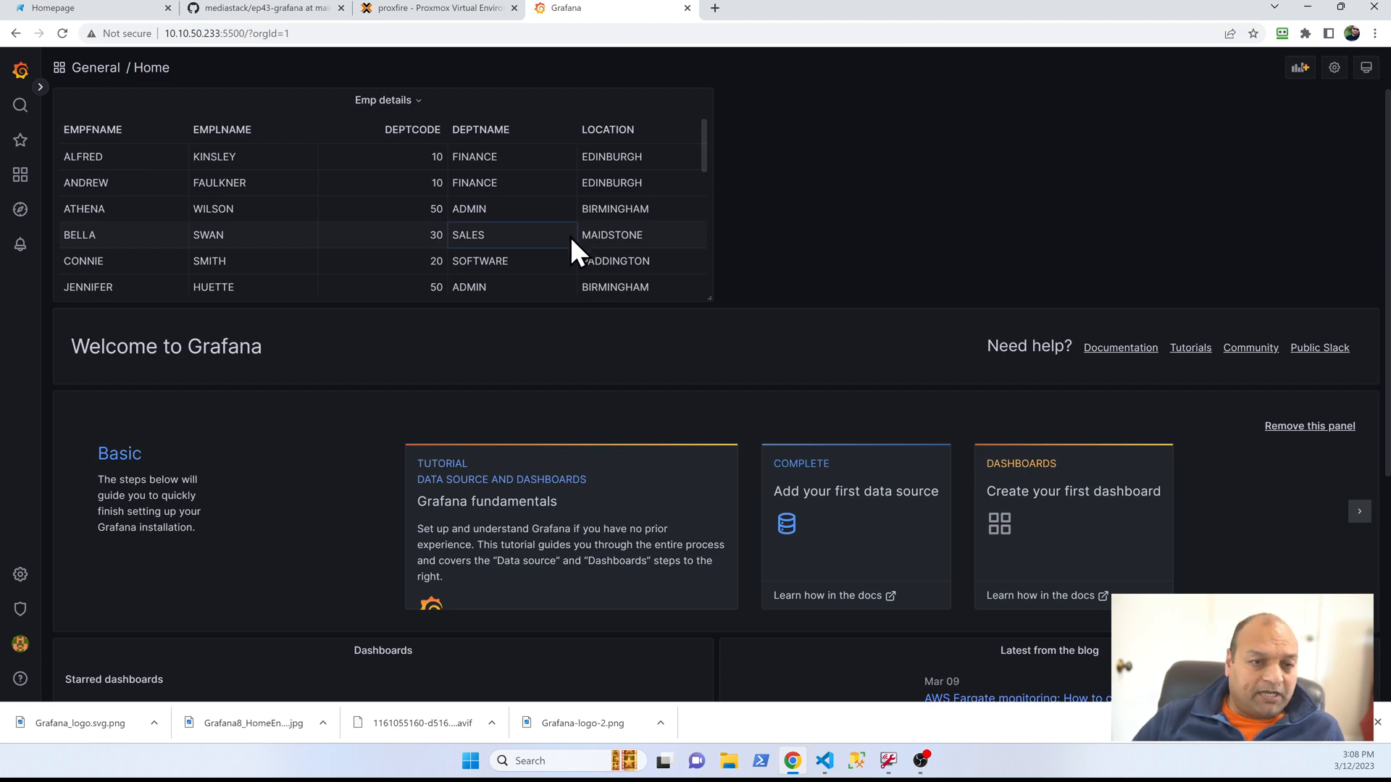
Step: Place a second panel beside Emp details on the Home dashboard and create it as a new panel
left_click(1300, 70)
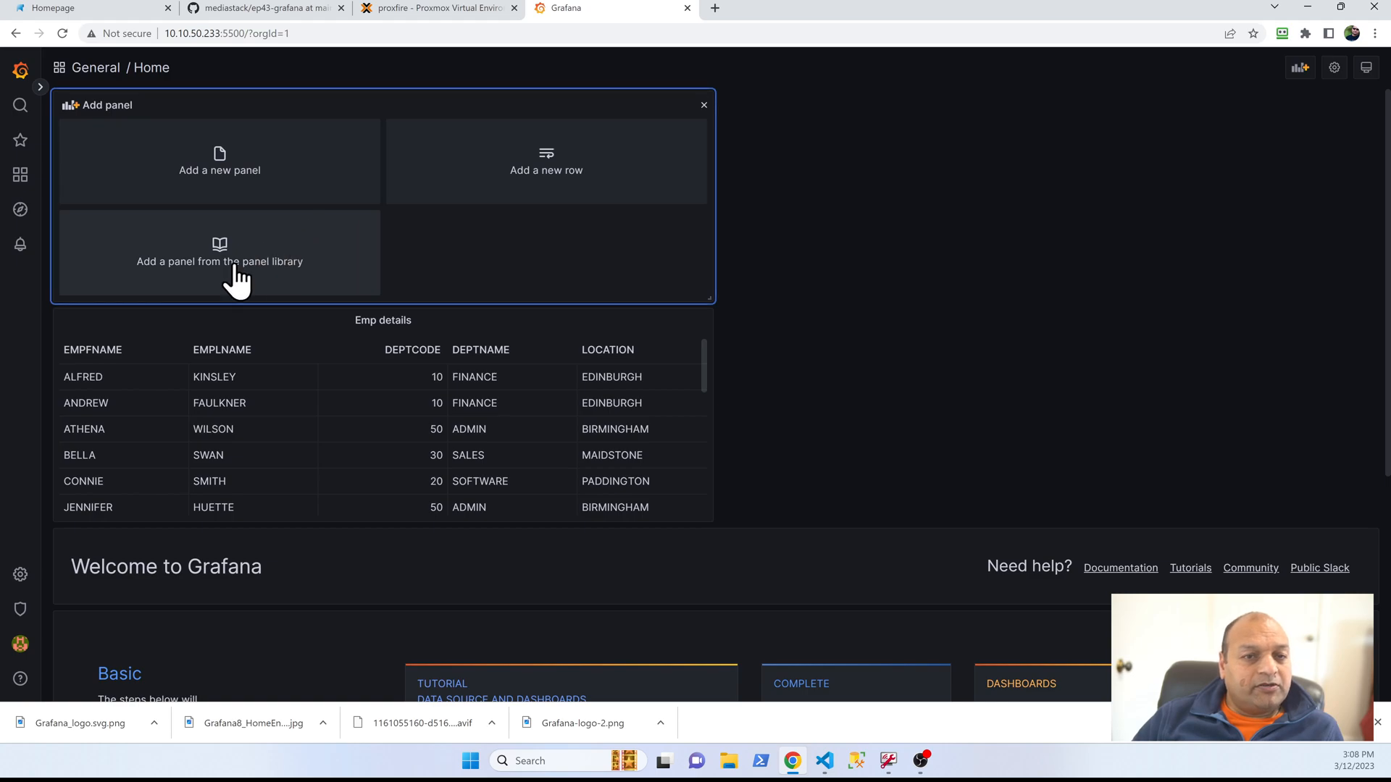
left_click_drag(394, 109, 1065, 105)
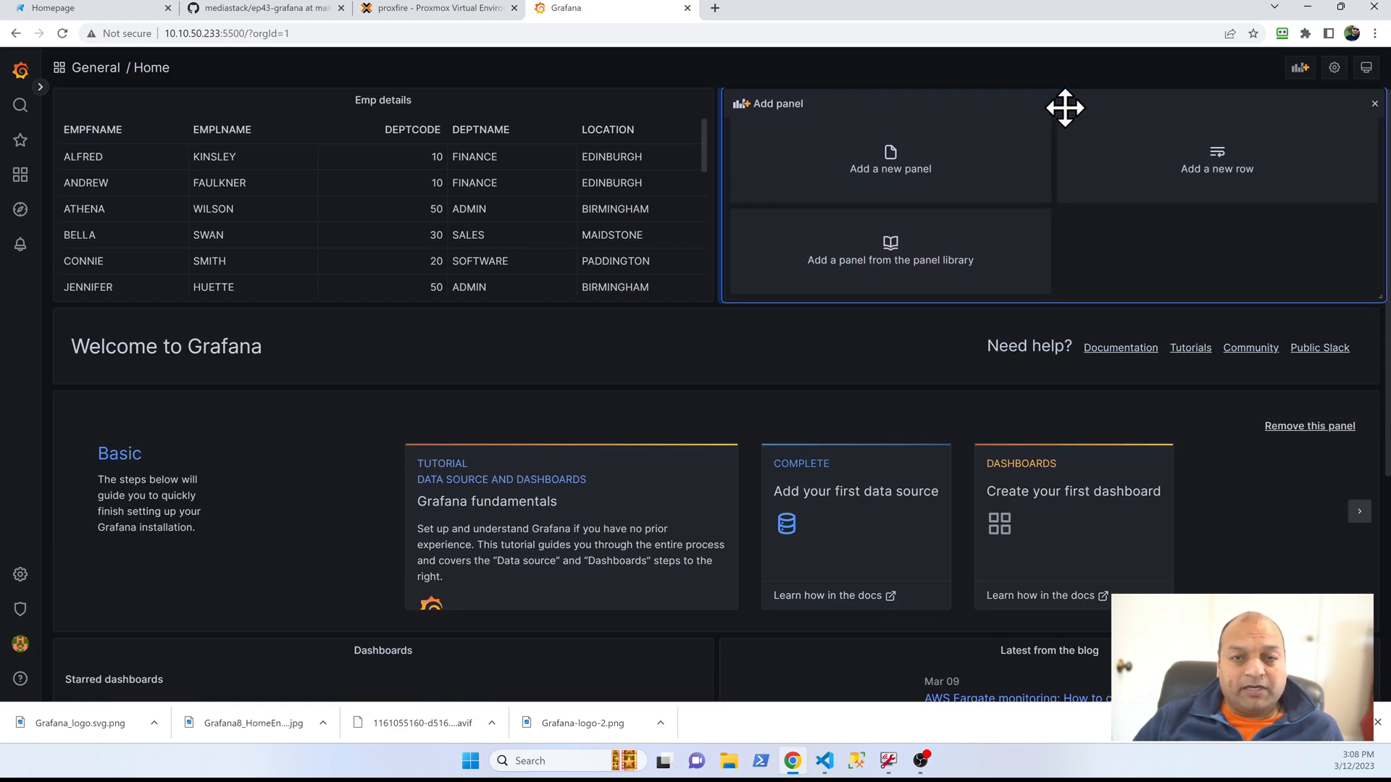
left_click(888, 174)
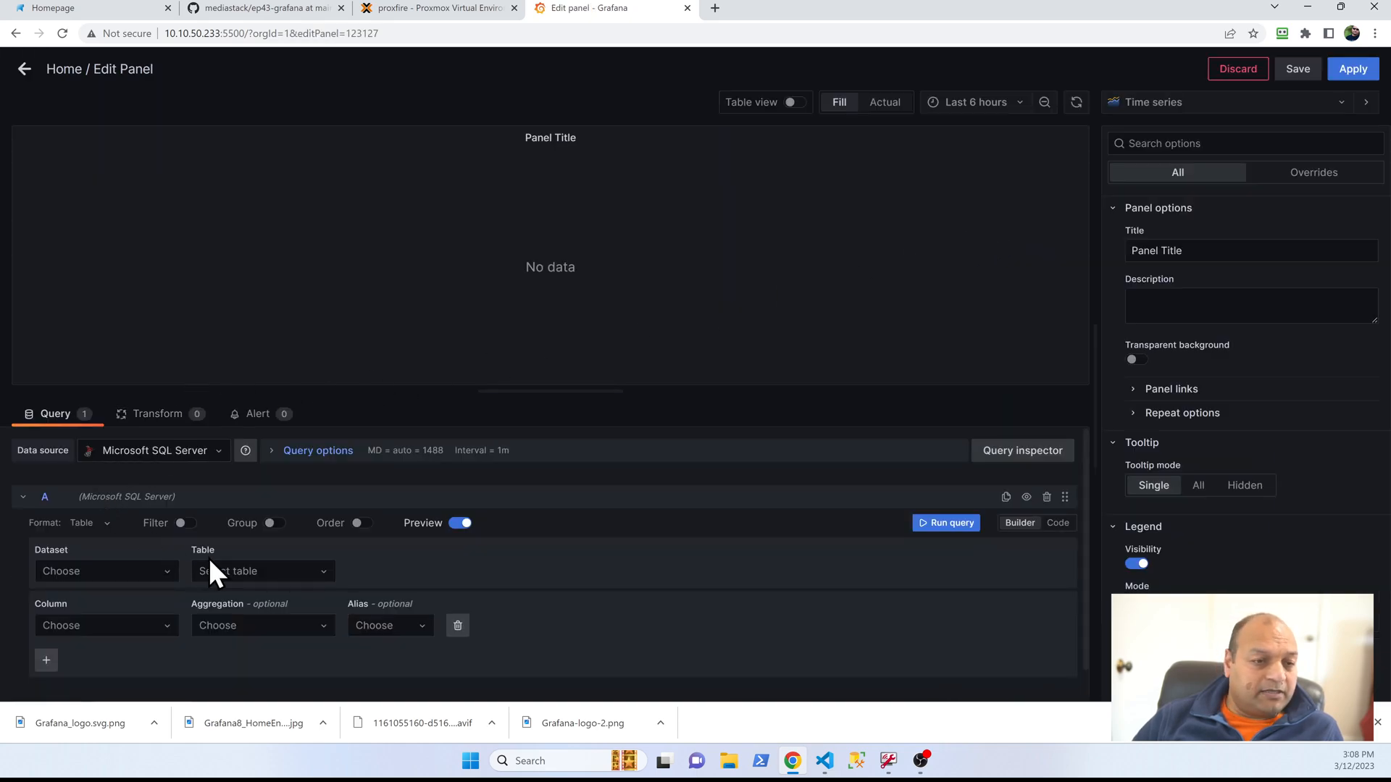
Step: Set the new panel's query to code mode, paste the employee-department SELECT statement, and run it
left_click(1059, 525)
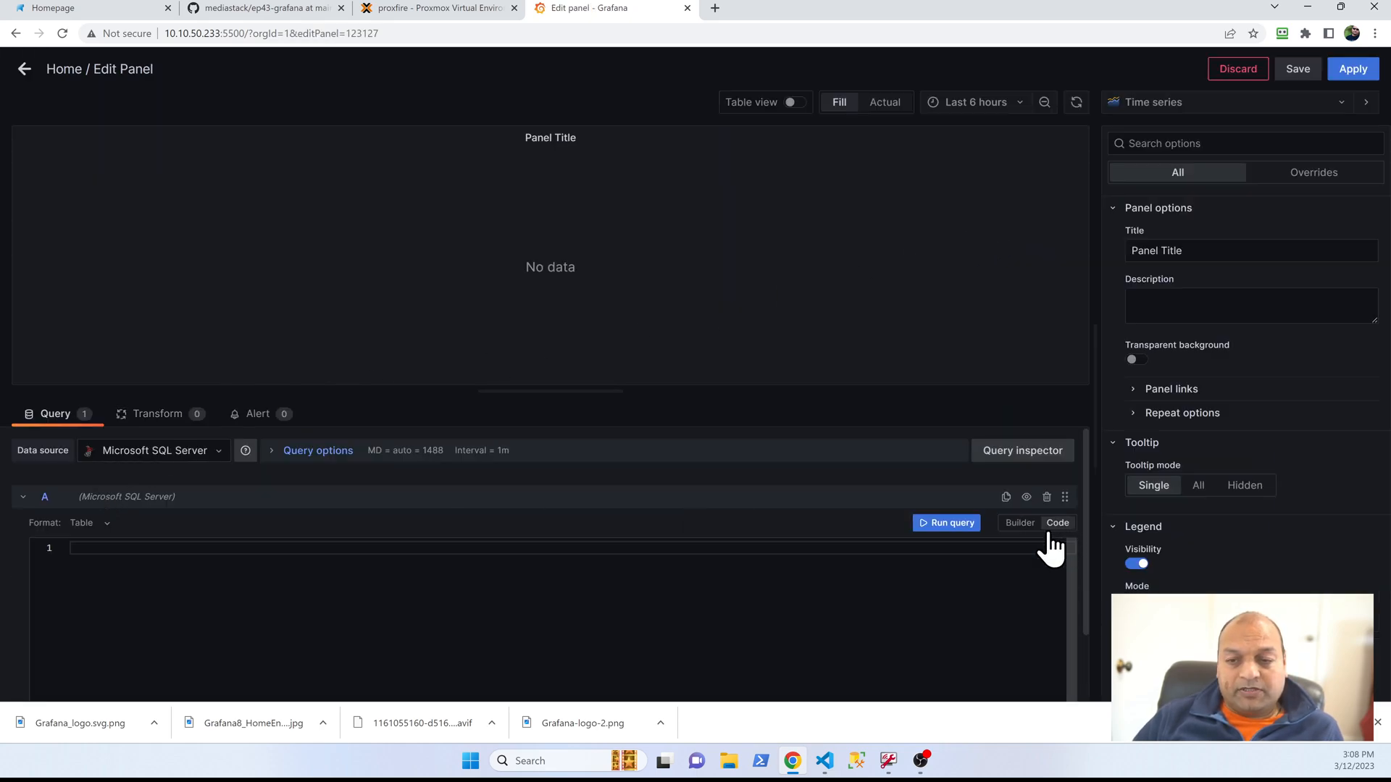
left_click(410, 634)
type("SELECT E.EMPFNAME, E.EMPLNAME, E.DEPTCODE,        D.DEPTNAME, D.LOCATION        FROM EMPLOYEE E, DEPARTMENT D        WHERE E.DEPTCODE = D.DEPTCODE        ORDER BY E.EMPFNAME, D.LOCATION;")
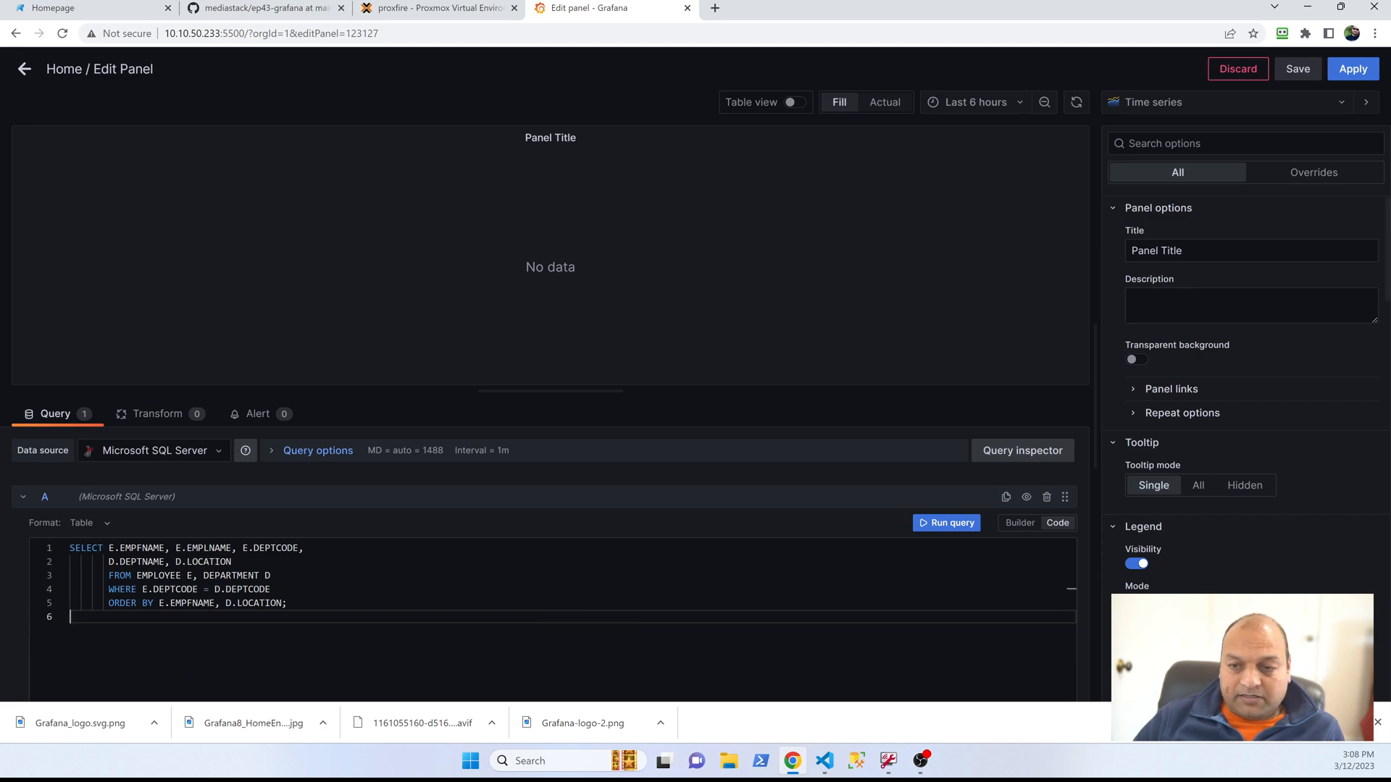
left_click(947, 523)
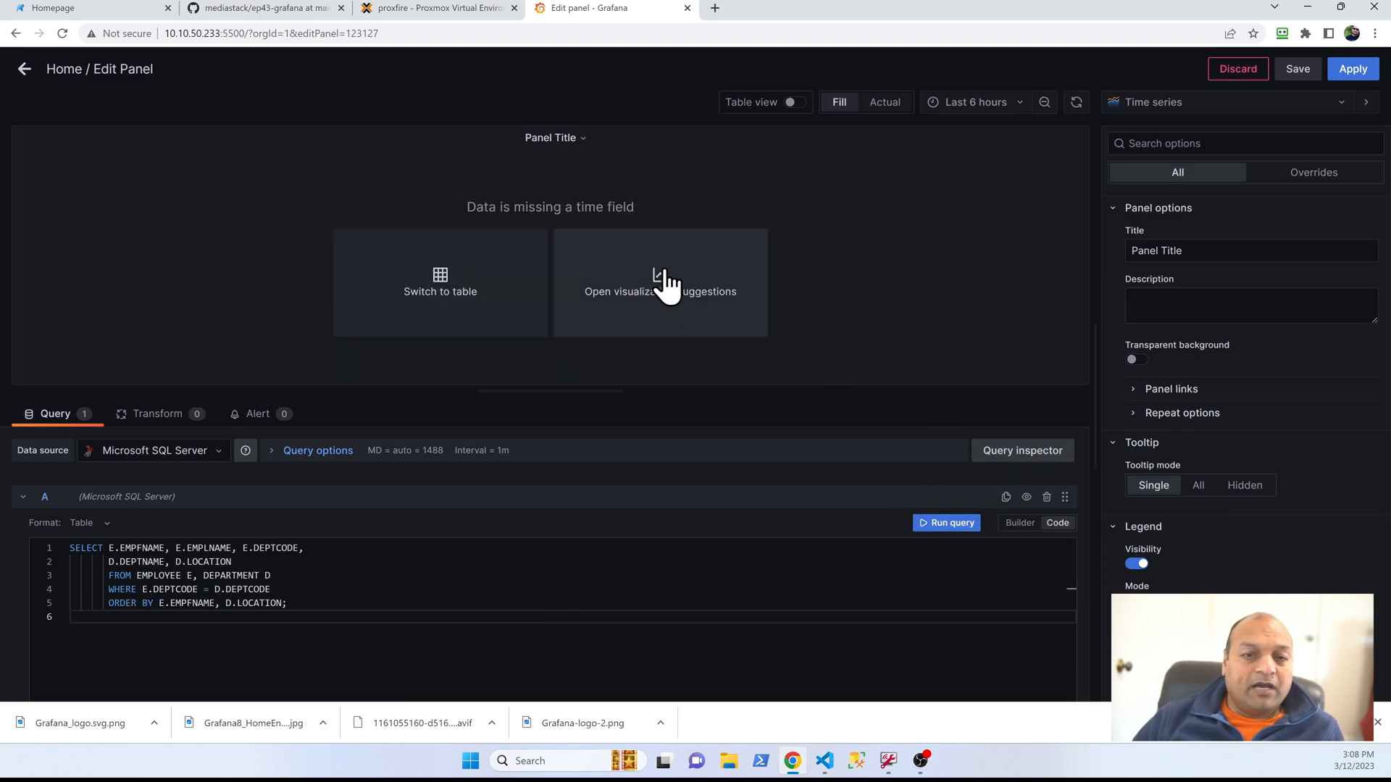
Step: Use the suggested segmented bar gauge visualization and title the panel "Graph demo", without saving the dashboard
left_click(708, 301)
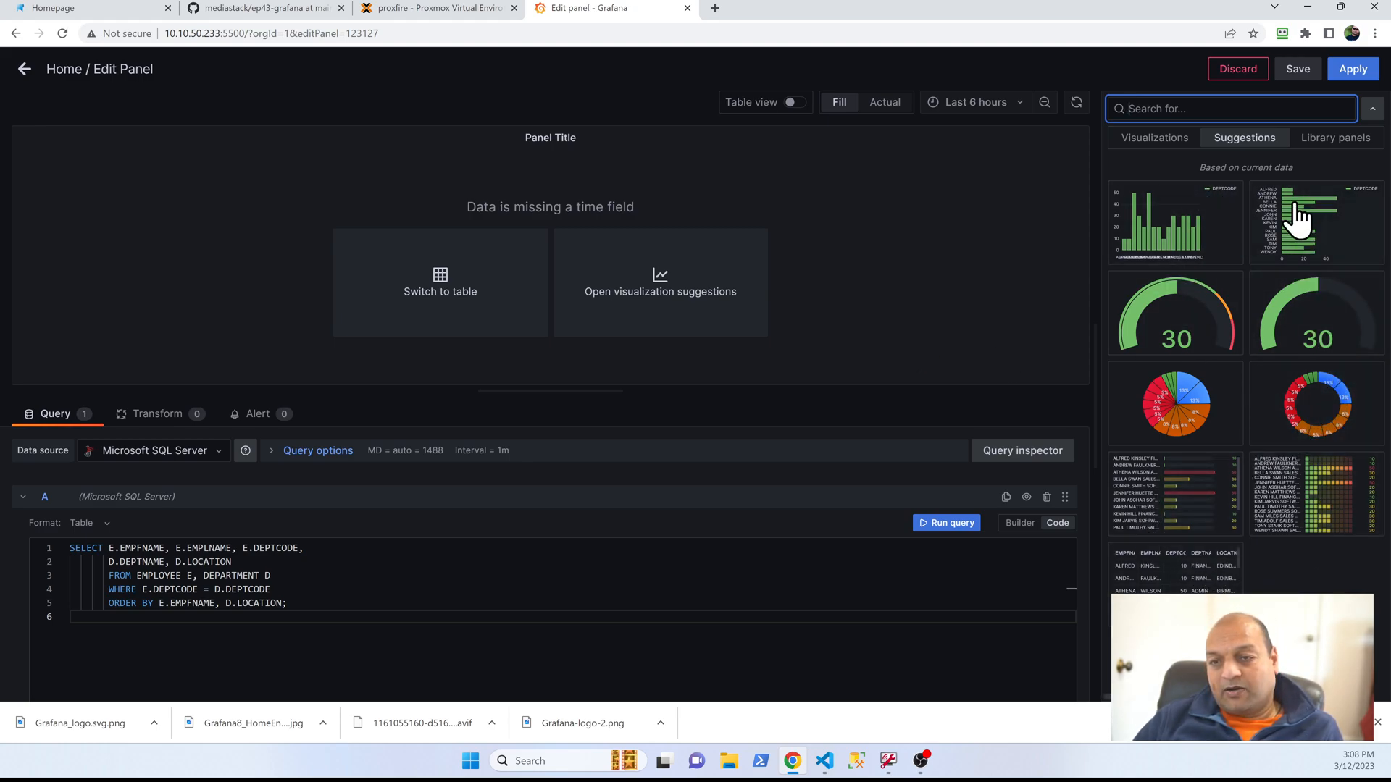
left_click(1317, 507)
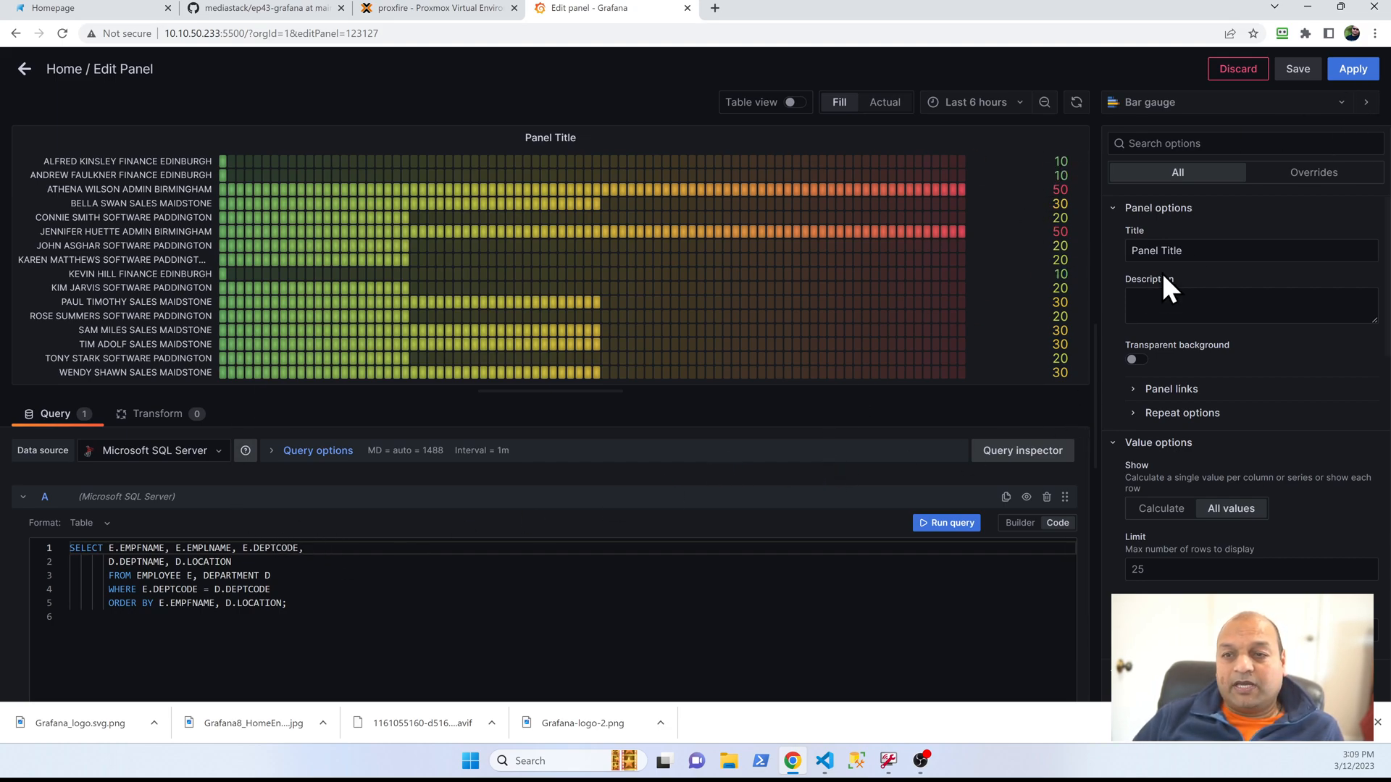
left_click_drag(1207, 250, 968, 254)
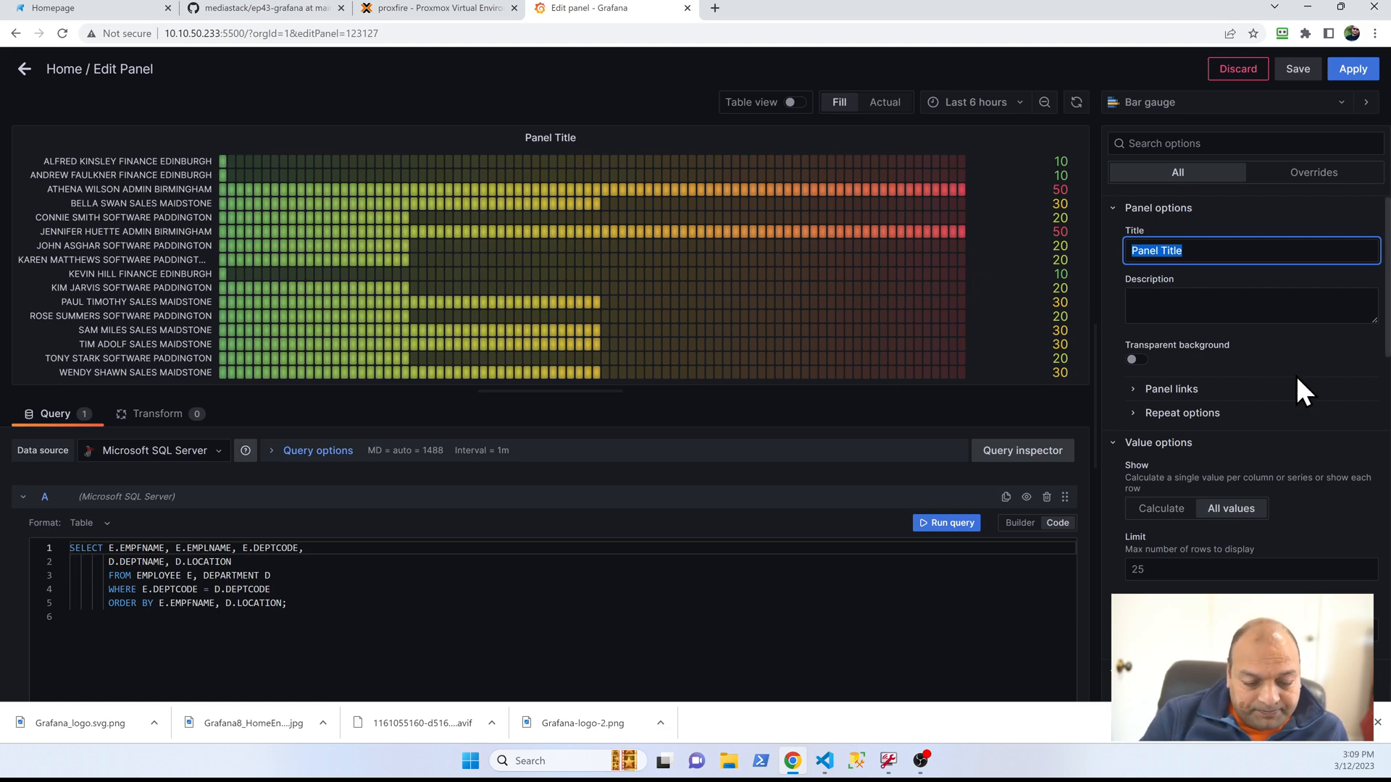
type("Graph demo")
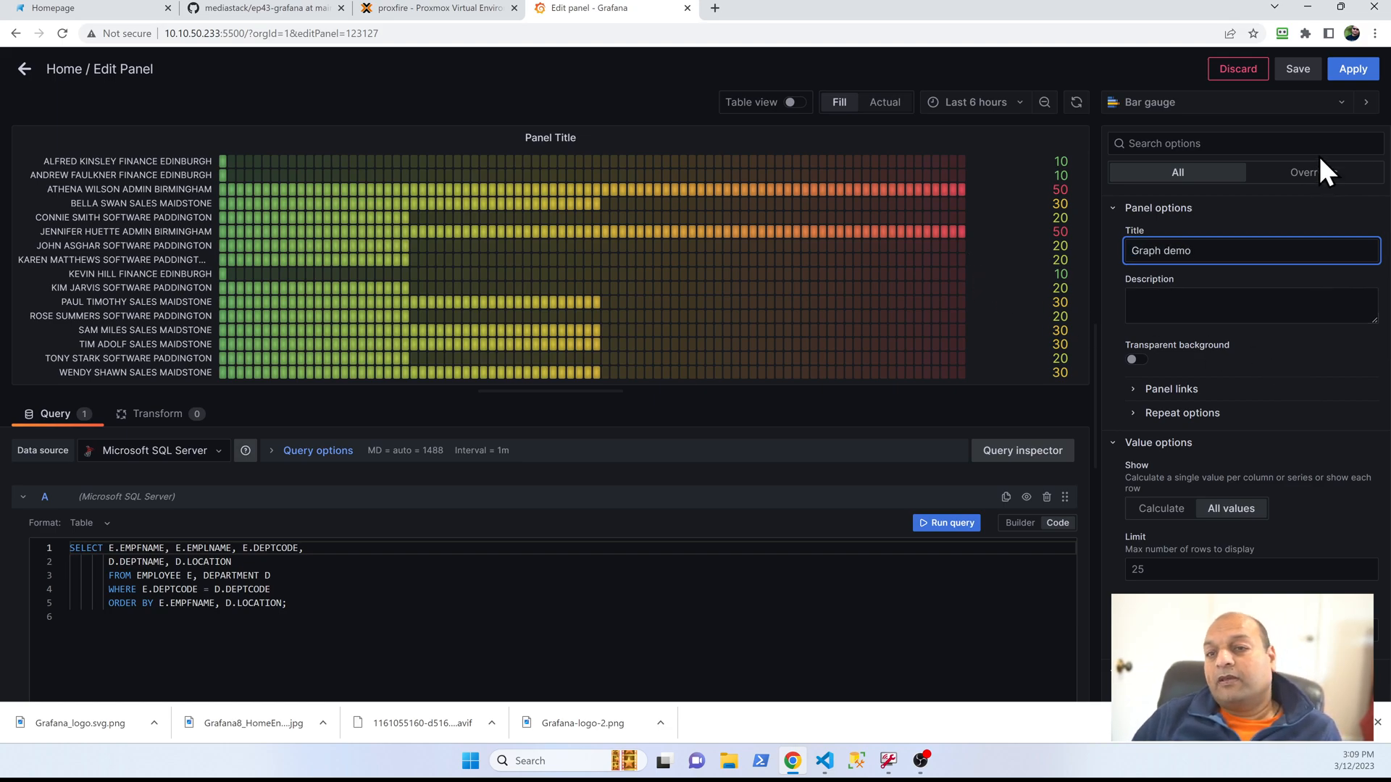
left_click(1297, 70)
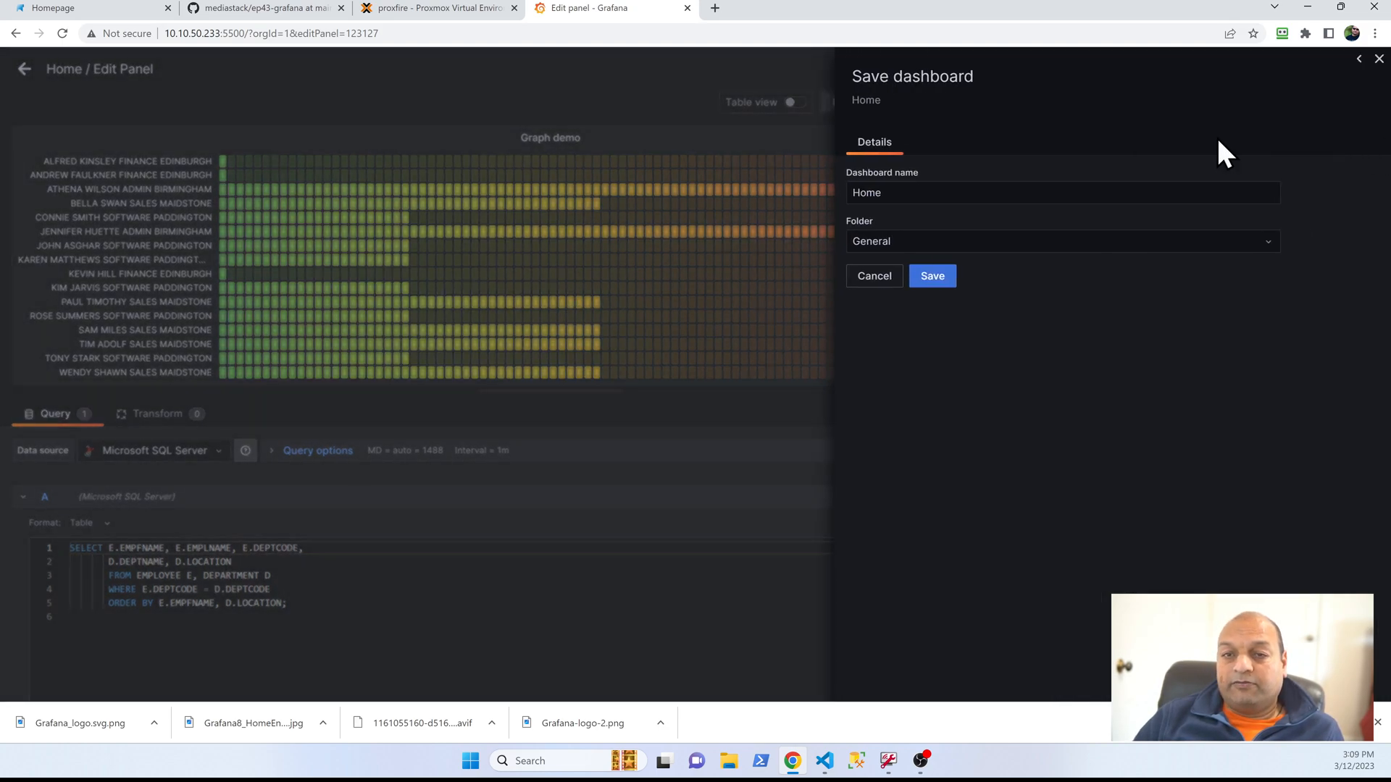
left_click(873, 278)
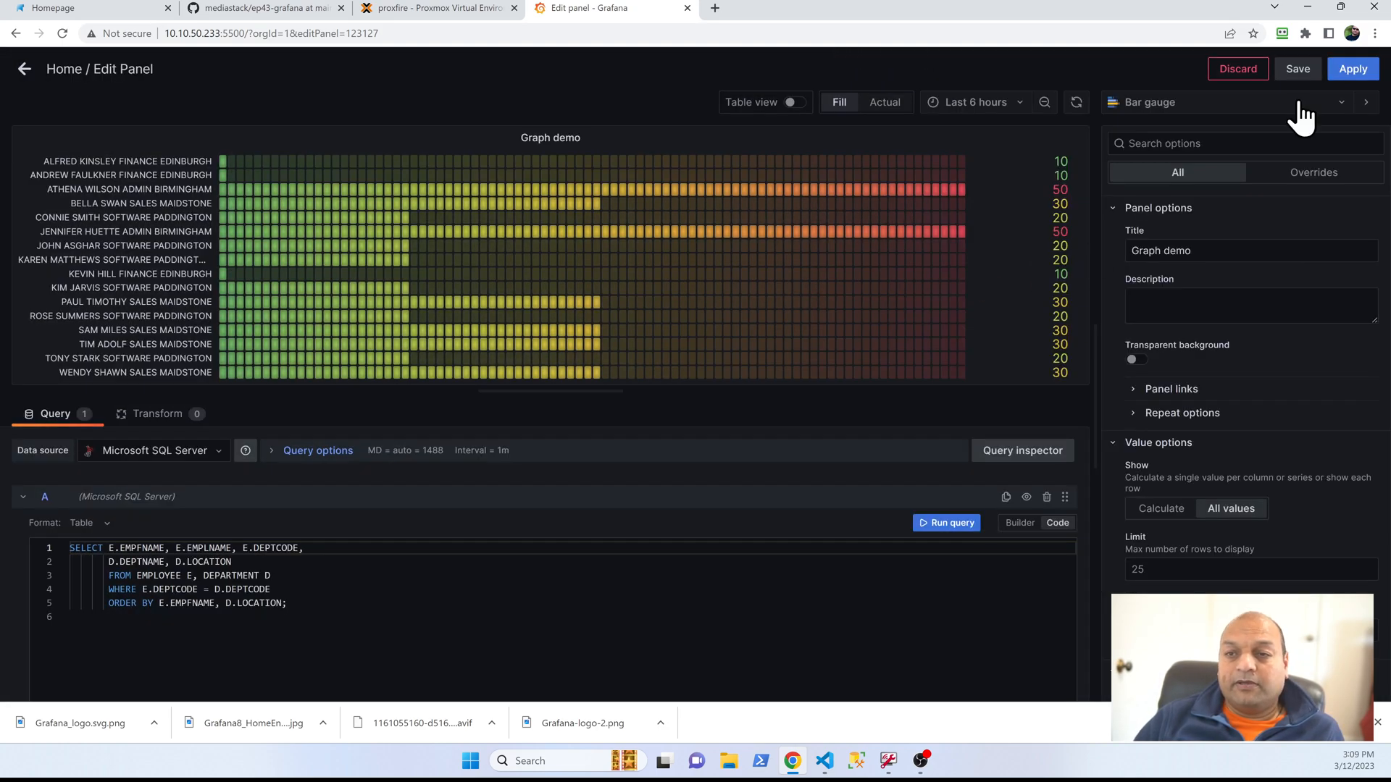
Step: Apply the Graph demo bar gauge panel to the Home dashboard
left_click(1353, 67)
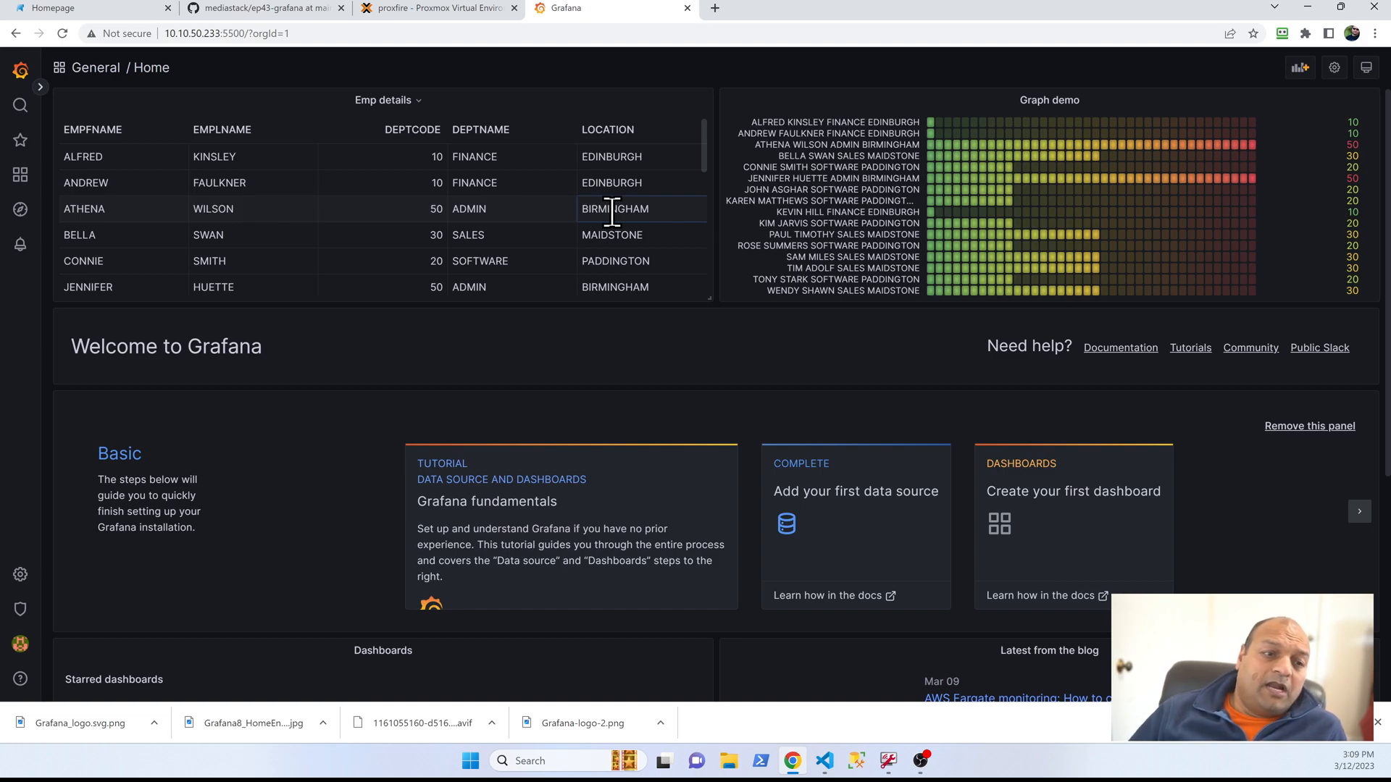
Step: Open the Emp details panel for editing and review its available transformations and SQL query
left_click(419, 105)
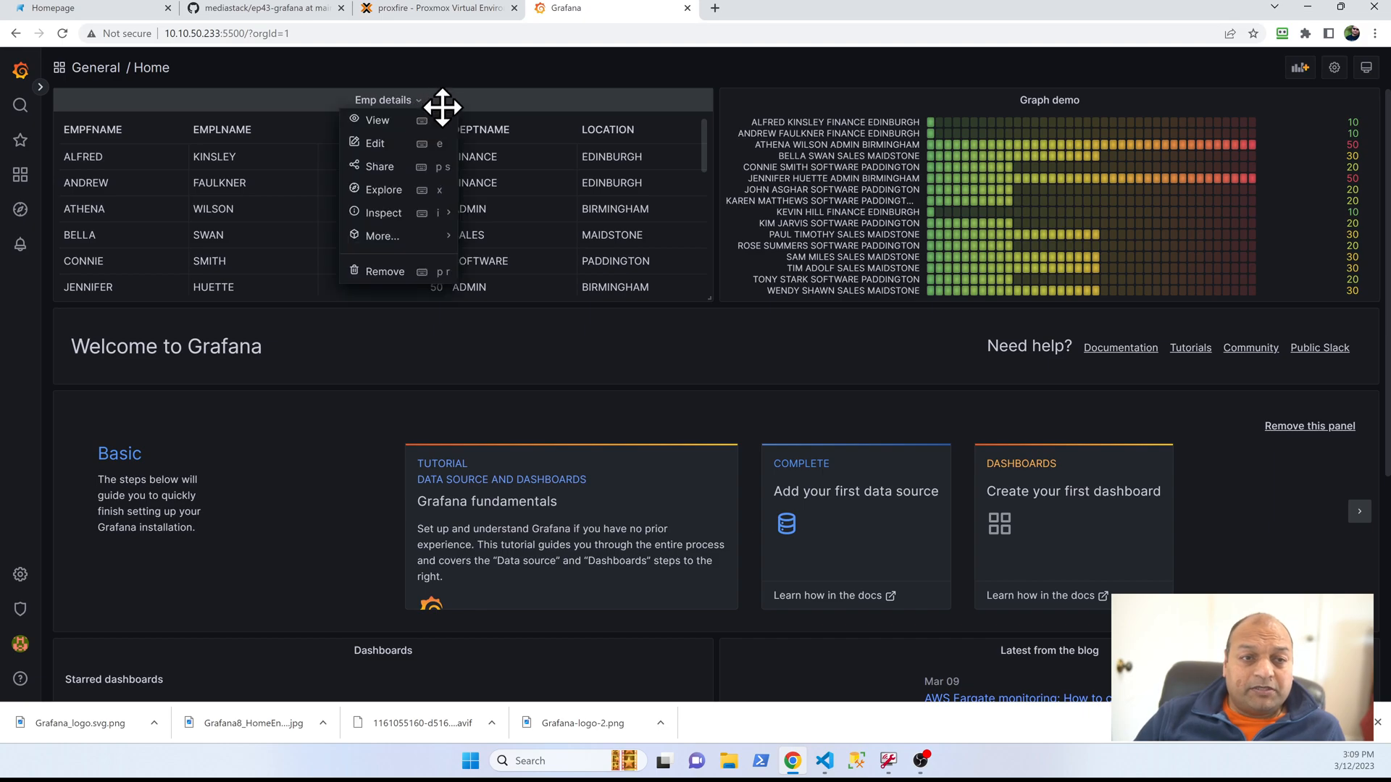
left_click(371, 145)
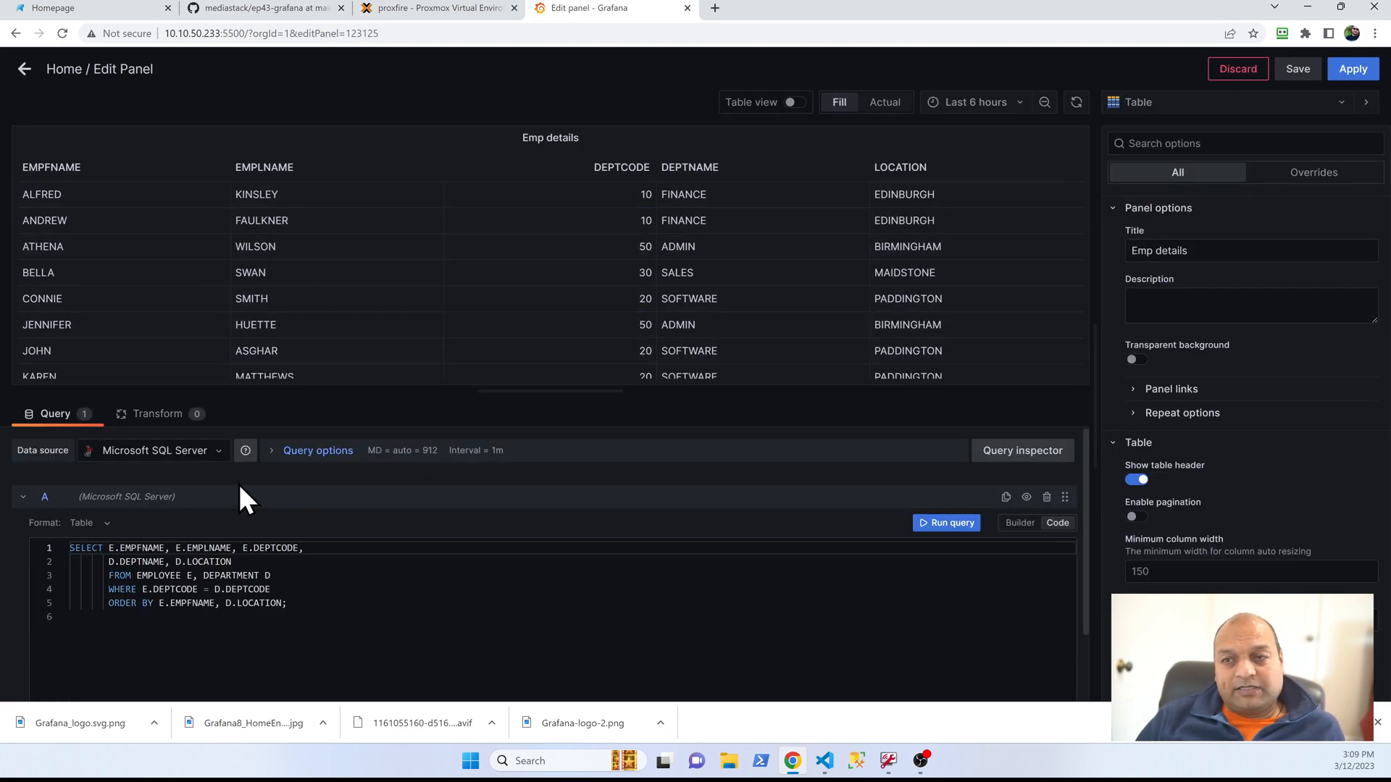
left_click(154, 415)
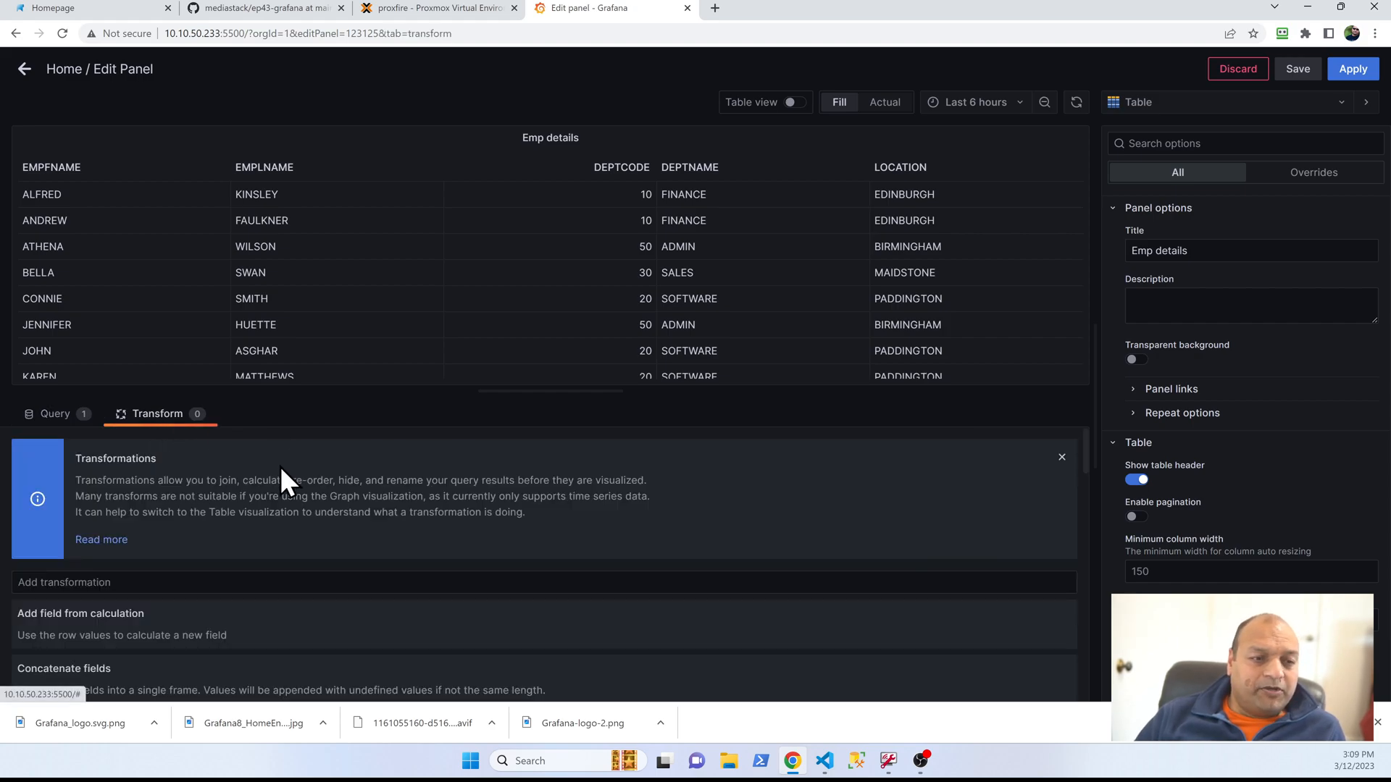
left_click(58, 415)
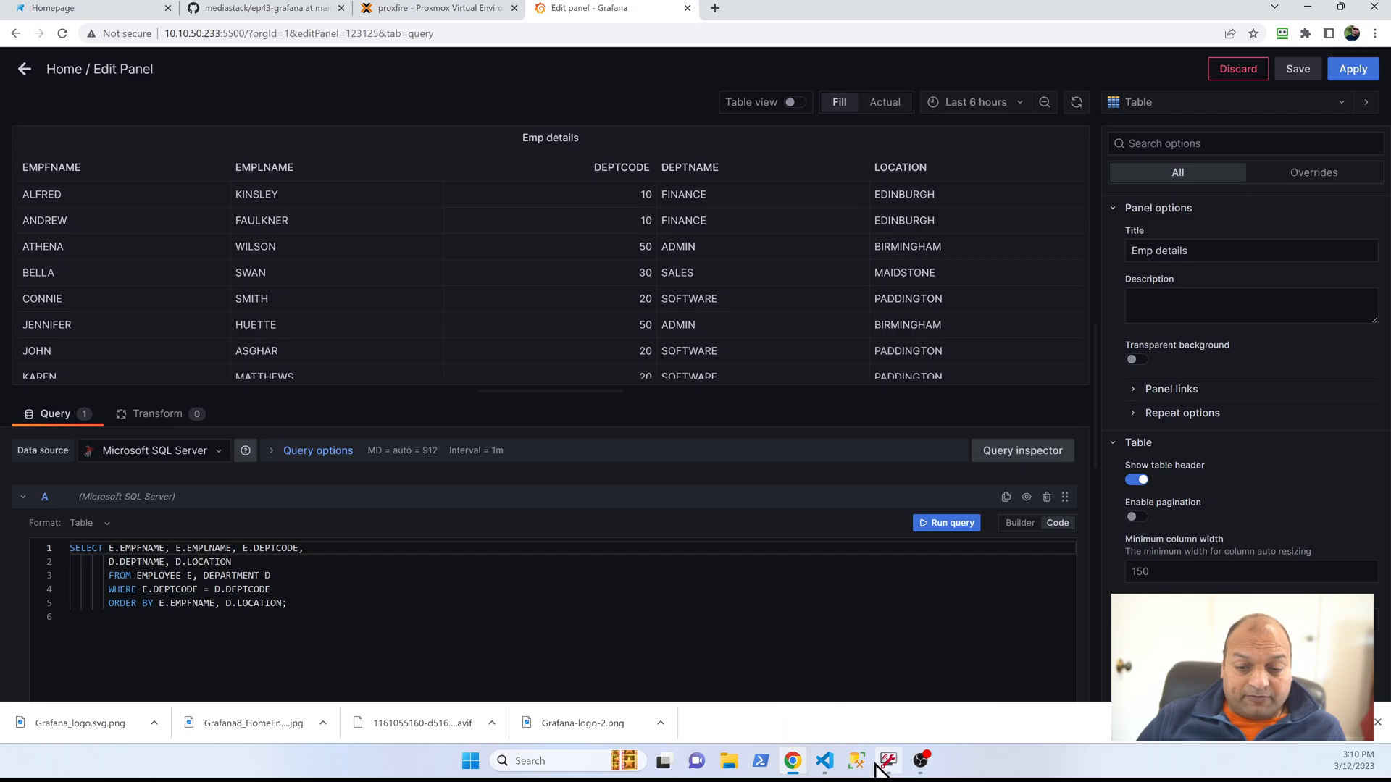
Step: Switch to Visual Studio Code and close the basedb.sql script so the ep43-grafana makefile is shown
left_click(824, 761)
scroll(535, 362, "down", 2)
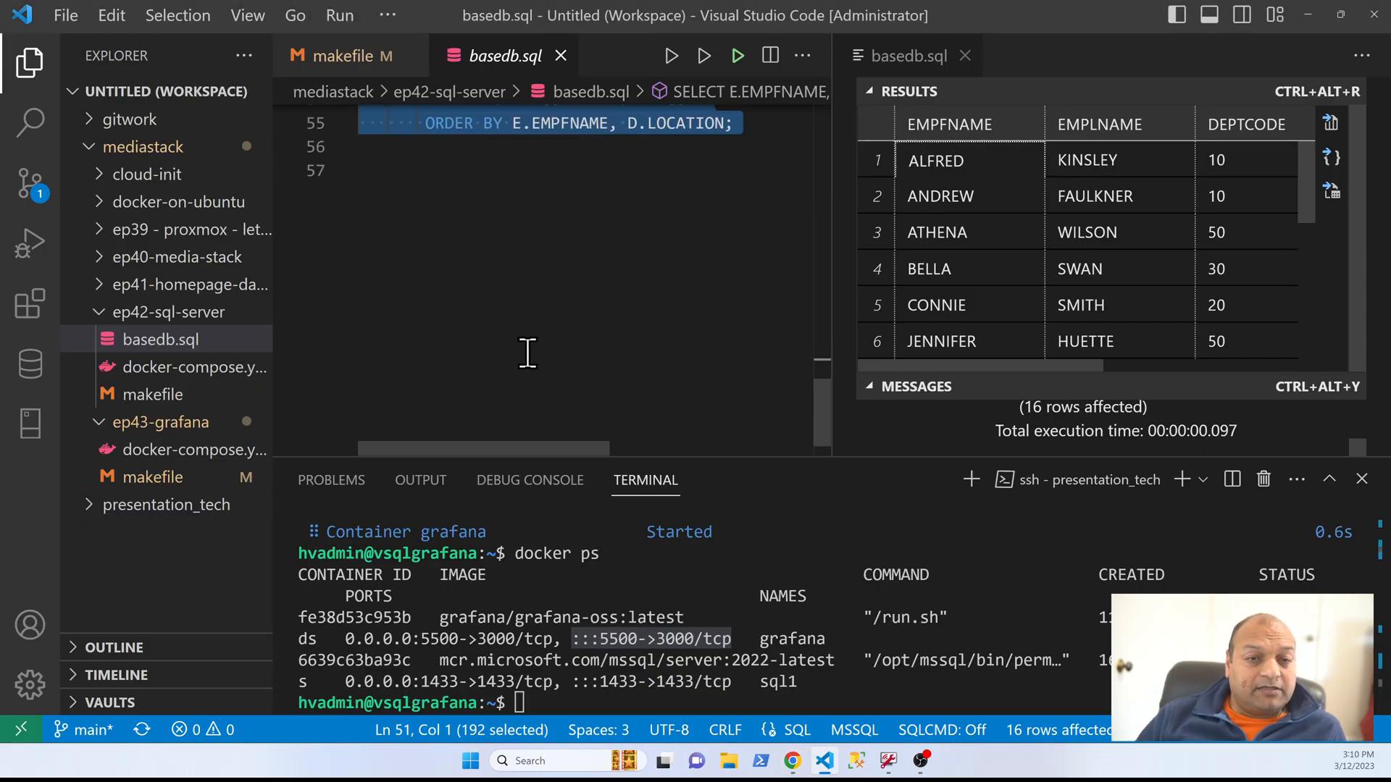
left_click(553, 248)
left_click(559, 56)
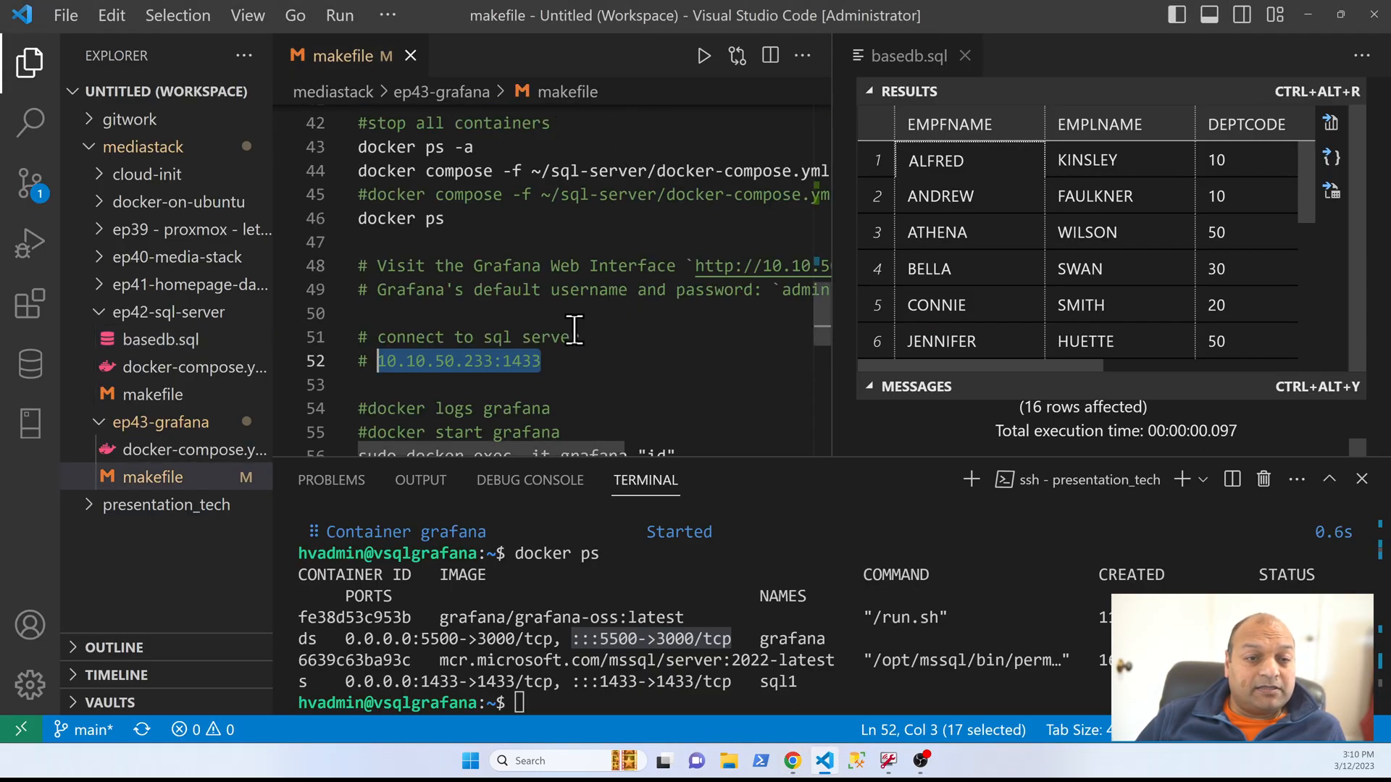
Step: Run the makefile line sudo docker exec -it grafana "id" in the terminal and highlight the Grafana user's uid
scroll(584, 324, "down", 2)
left_click(558, 308)
key("Down")
key("Home")
key("shift+Down")
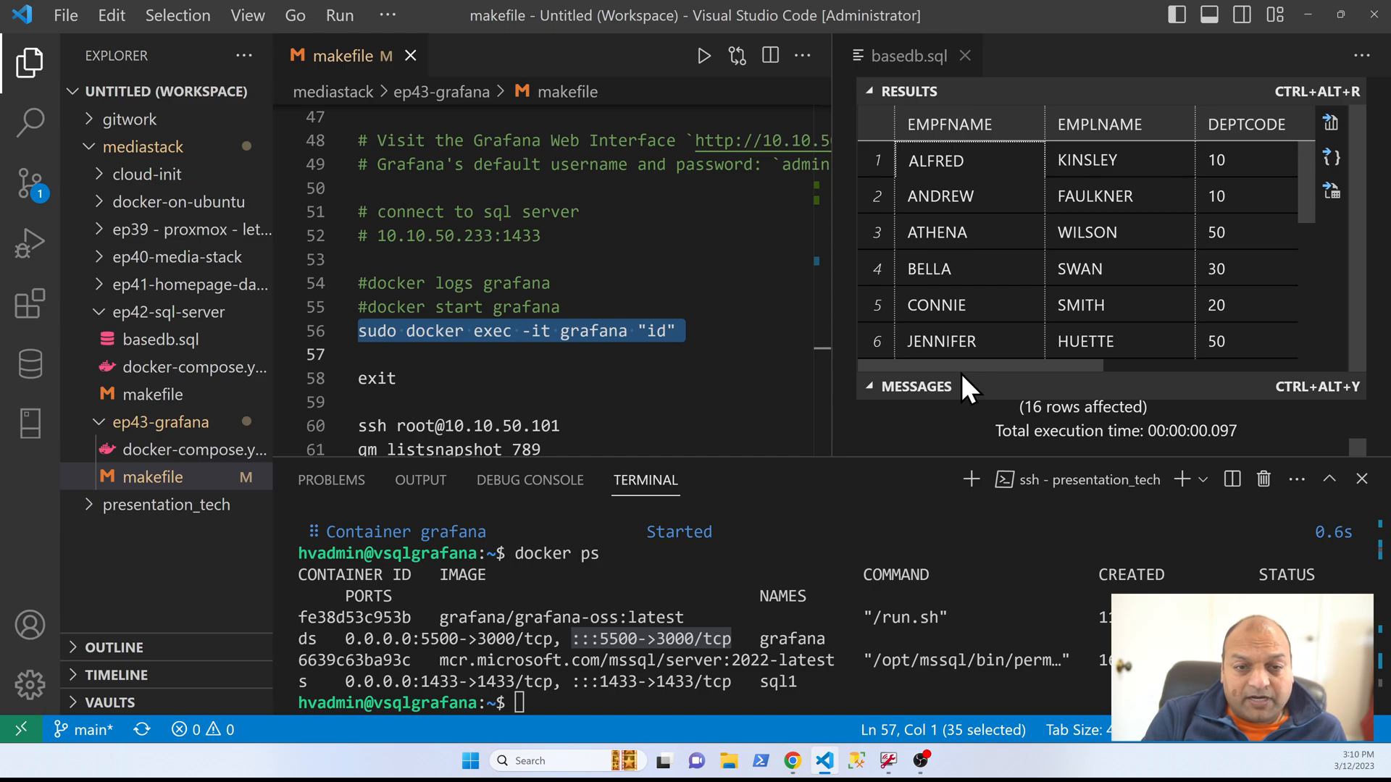
key("ctrl+Return")
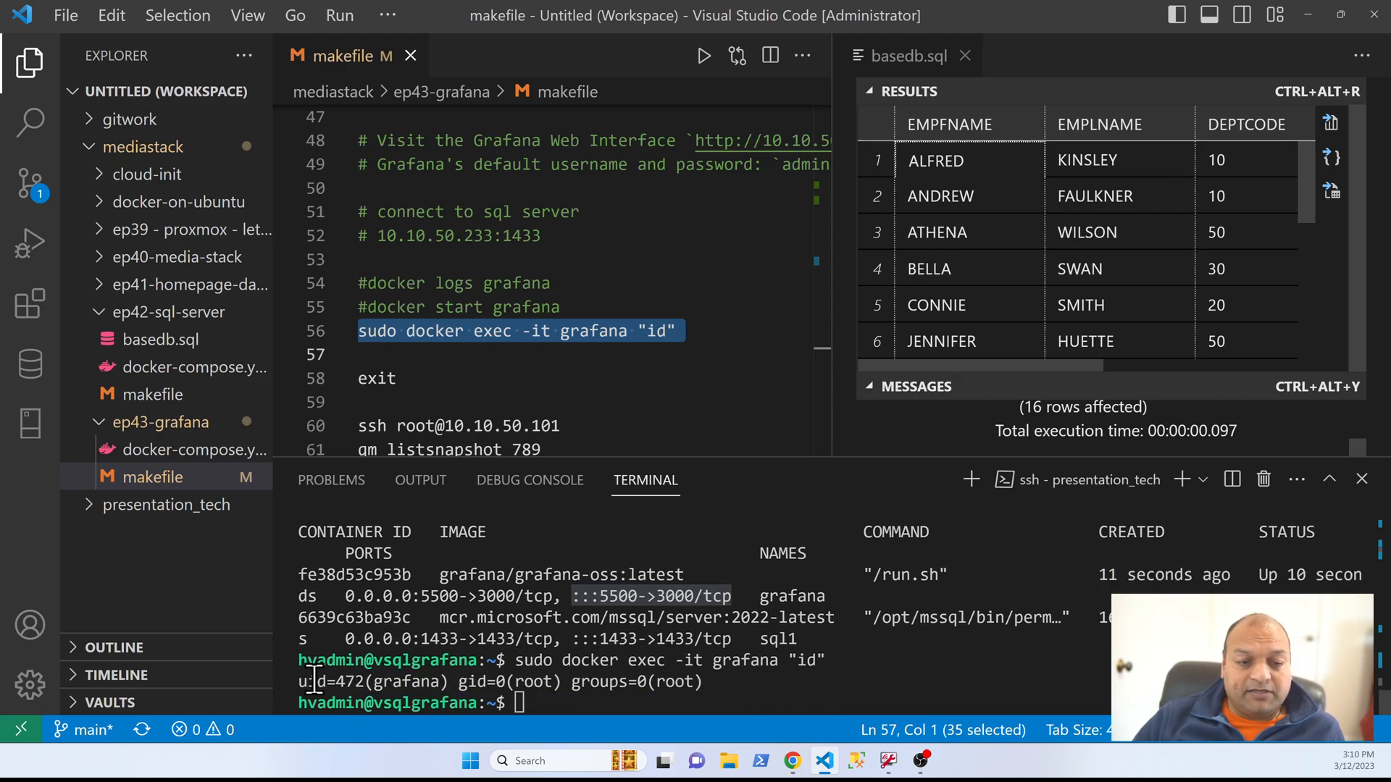
left_click(361, 683)
double_click(361, 682)
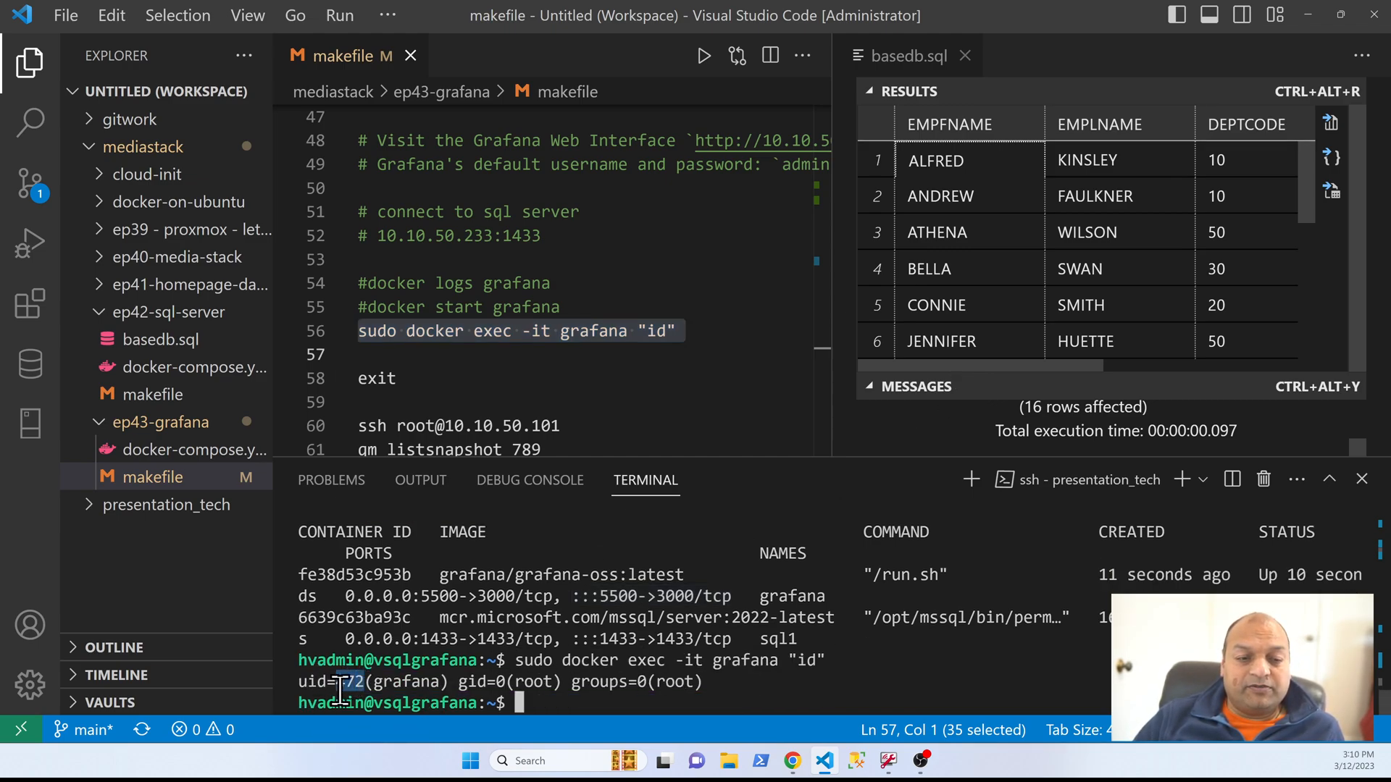
Step: Run the makefile's exit line in the terminal to leave the SSH session on the Grafana server
left_click(545, 373)
key("Down")
key("Down")
key("Down")
key("Down")
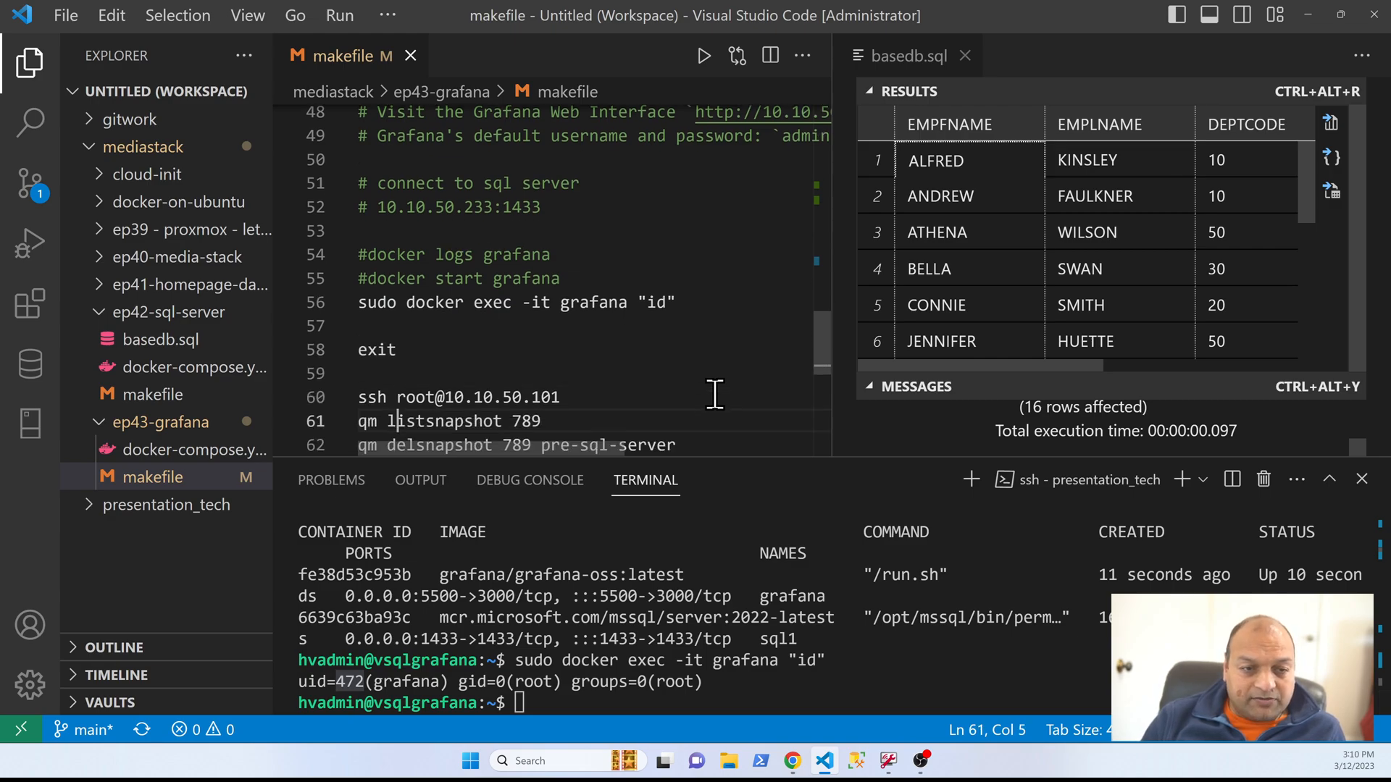
key("Up")
key("Up")
key("Up")
key("Up")
key("Home")
key("shift+Down")
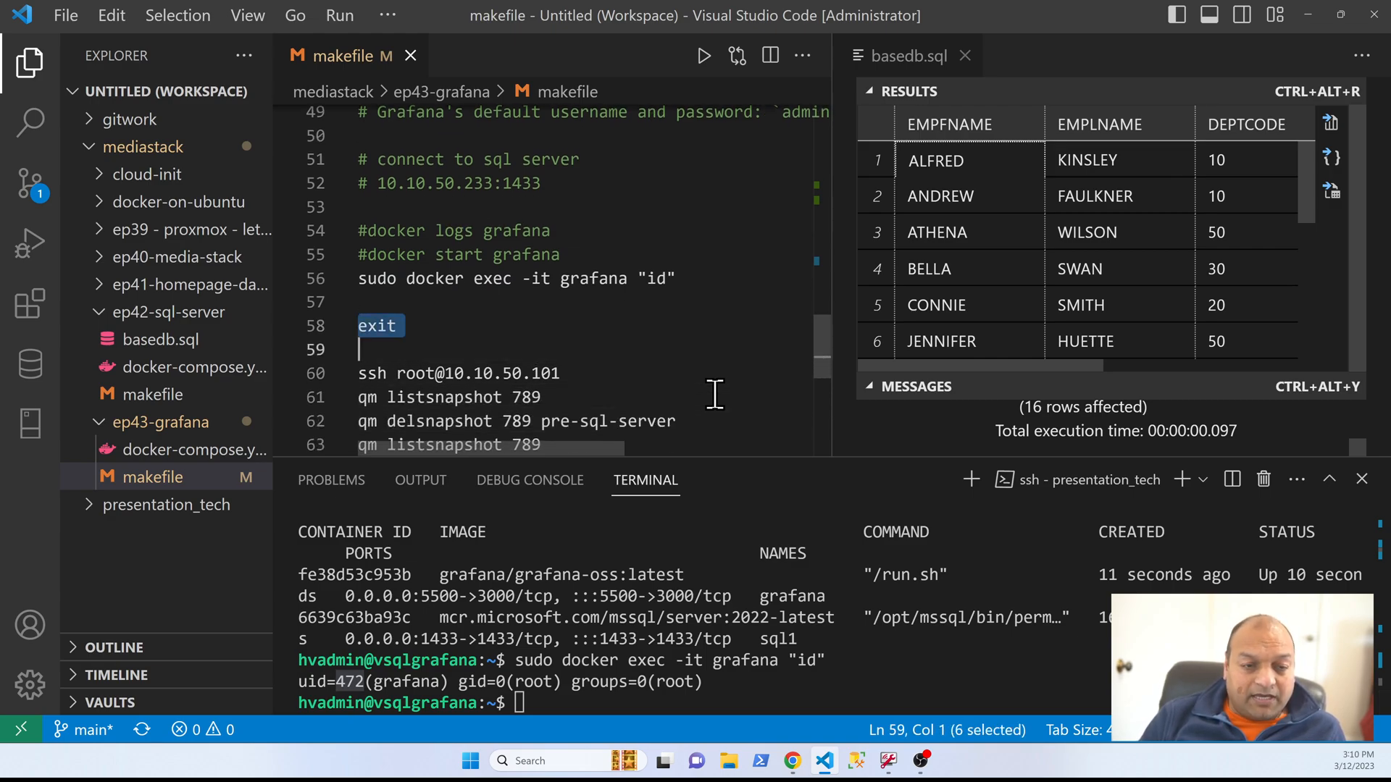
key("F8")
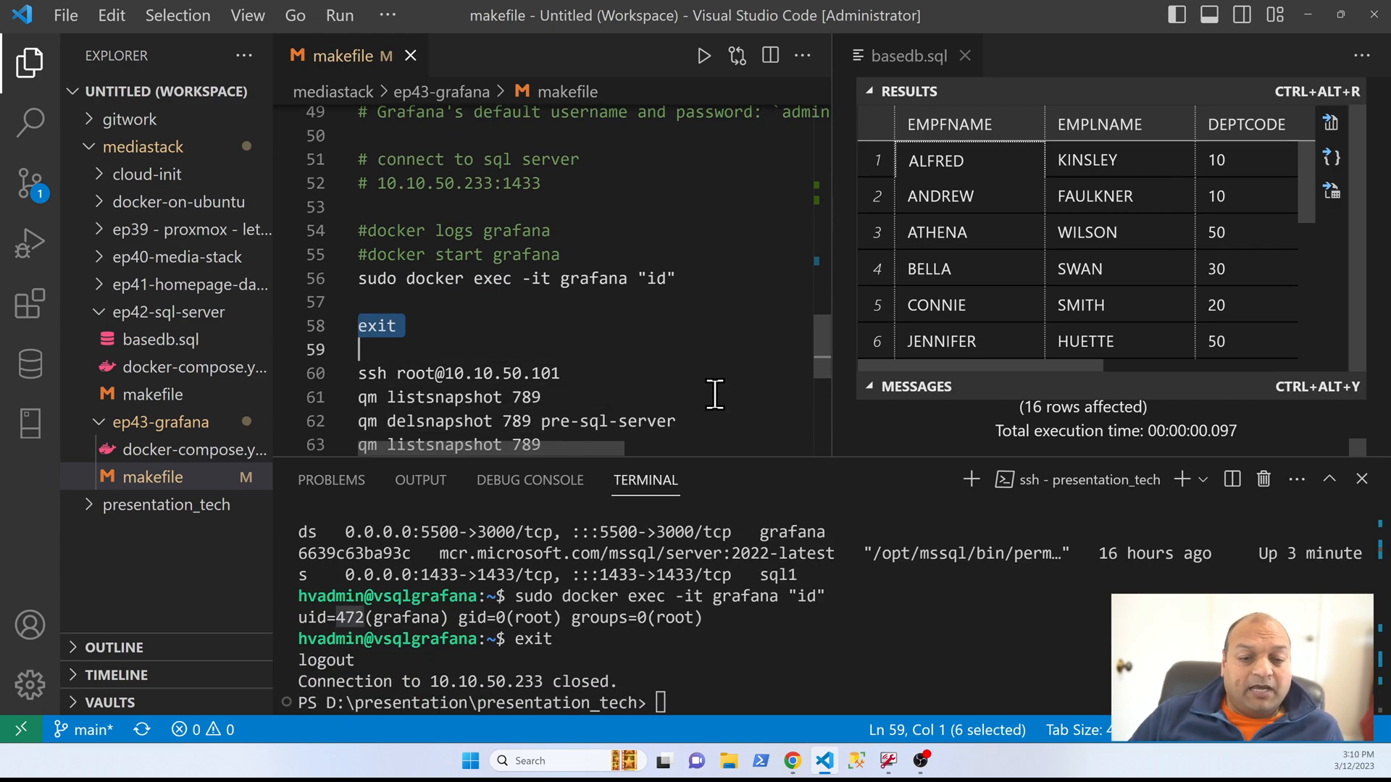
scroll(714, 395, "down", 2)
left_click(562, 248)
key("Home")
key("shift+Down")
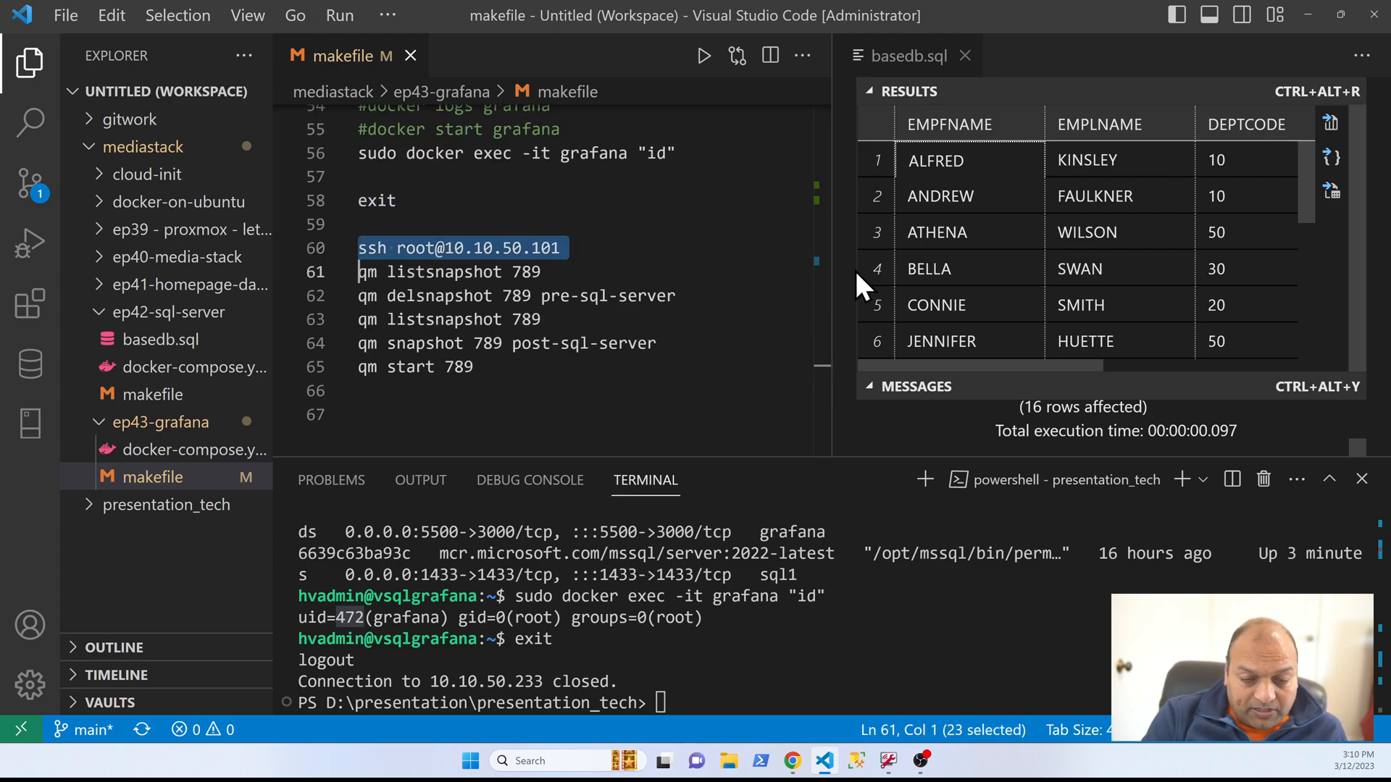
key("F8")
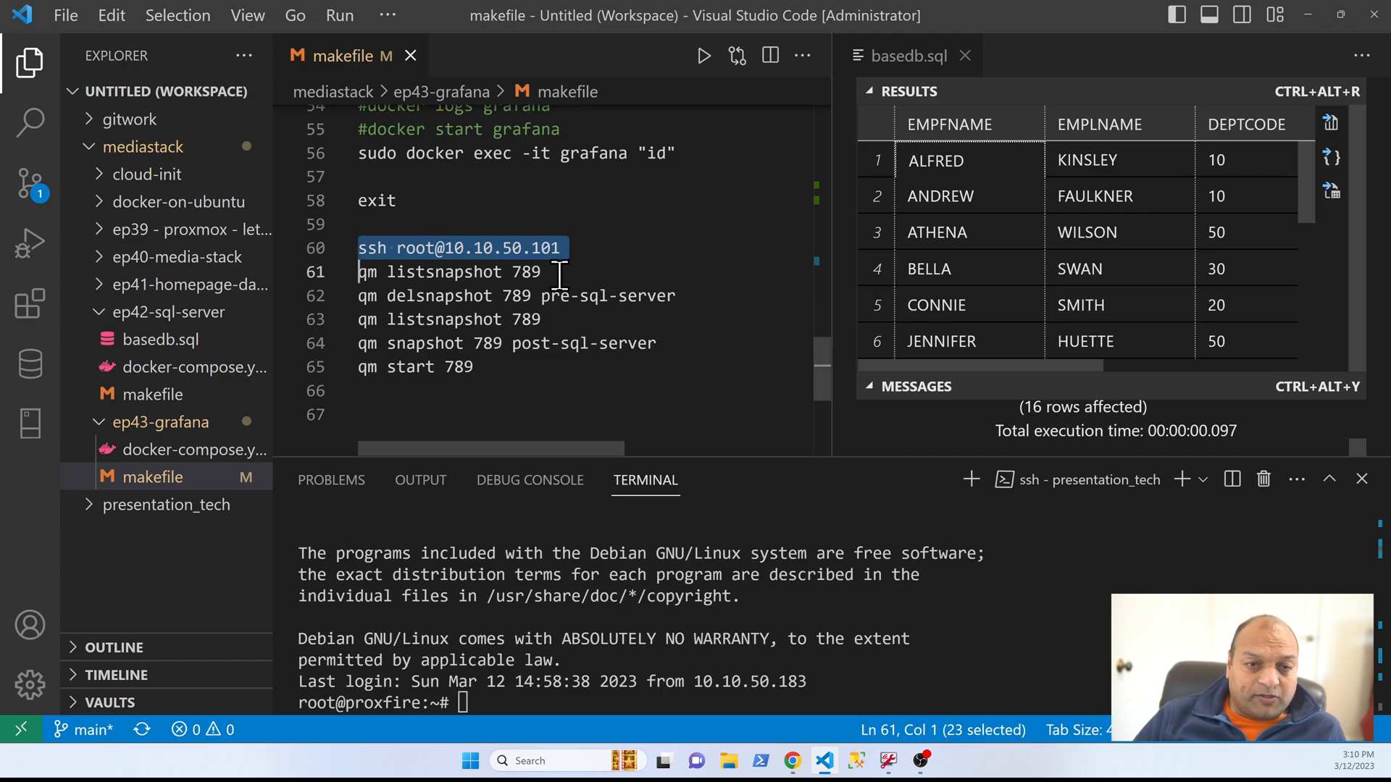
Step: List the snapshots of VM 789 by running qm listsnapshot 789 on the Proxmox host
left_click(569, 273)
key("Home")
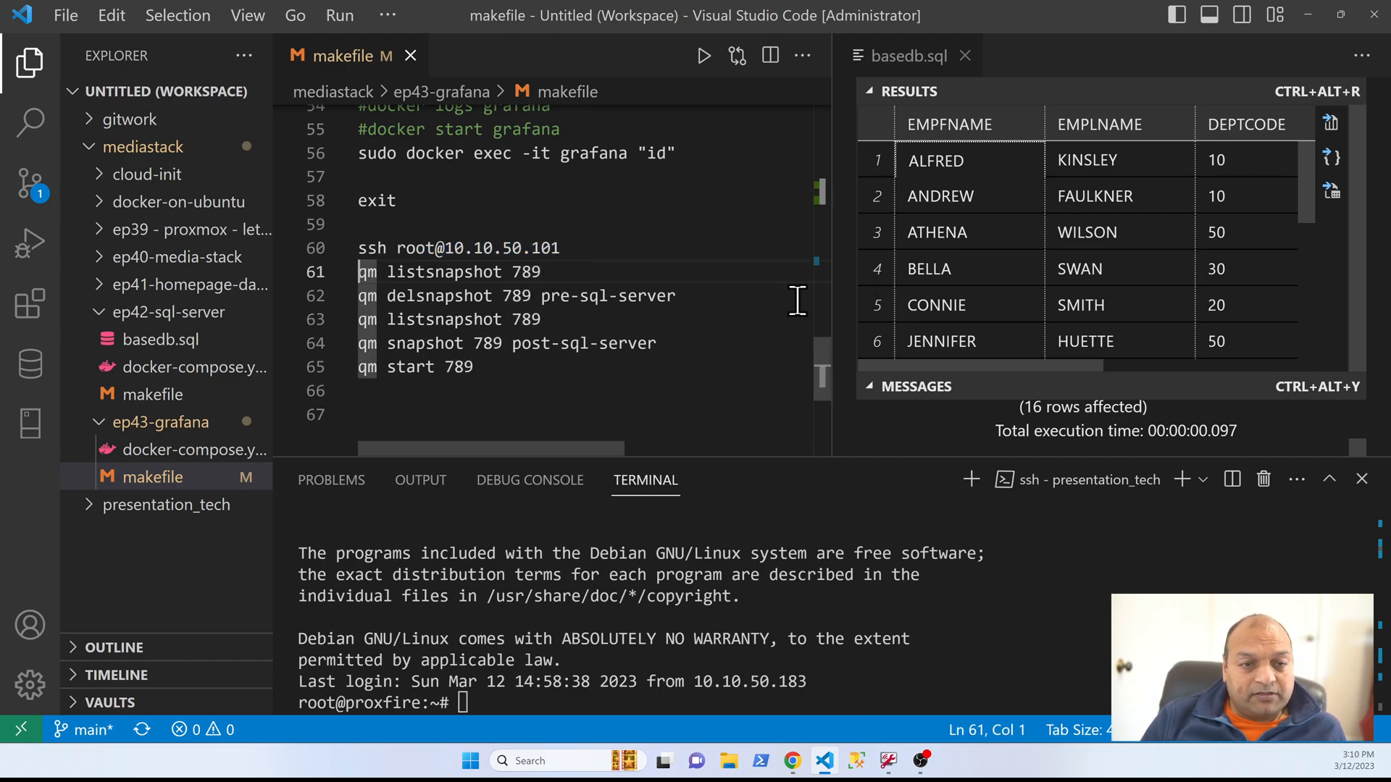
key("shift+Down")
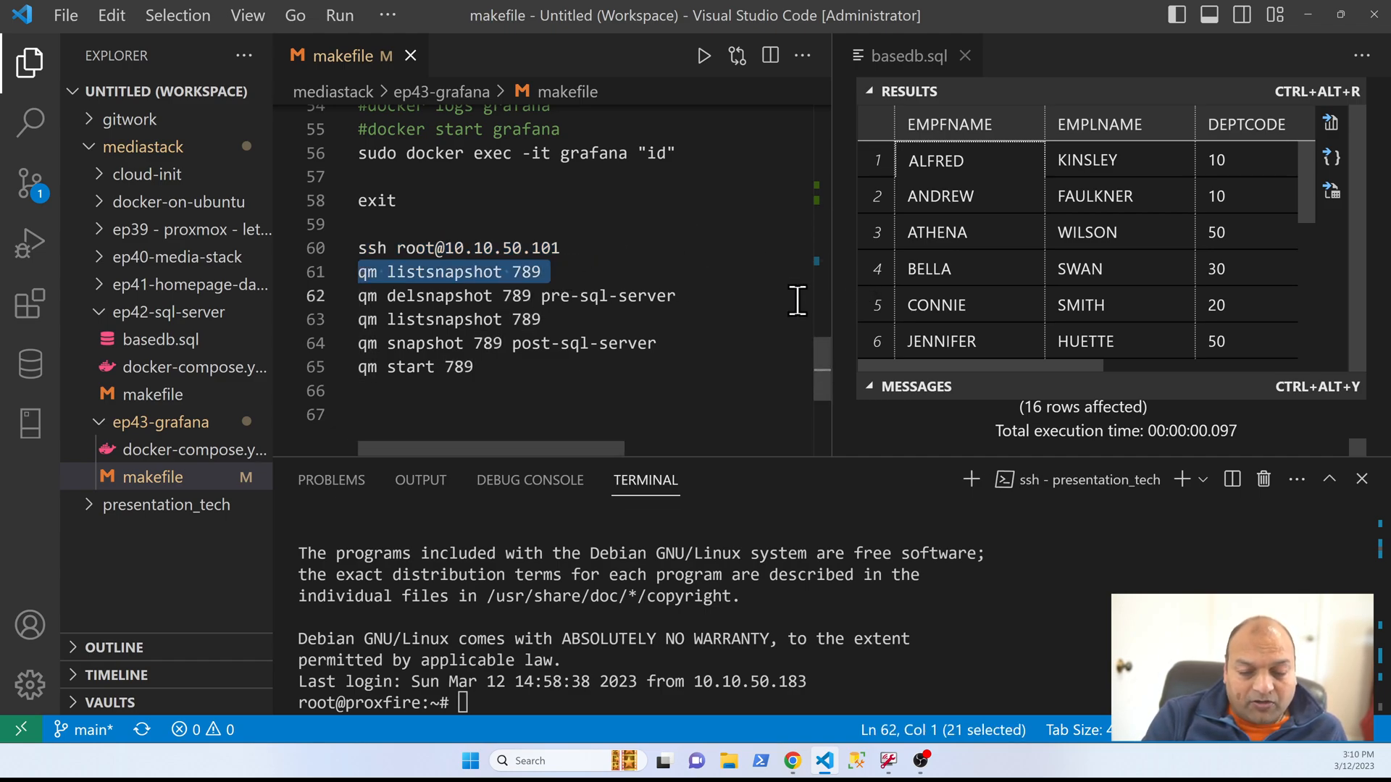
key("F8")
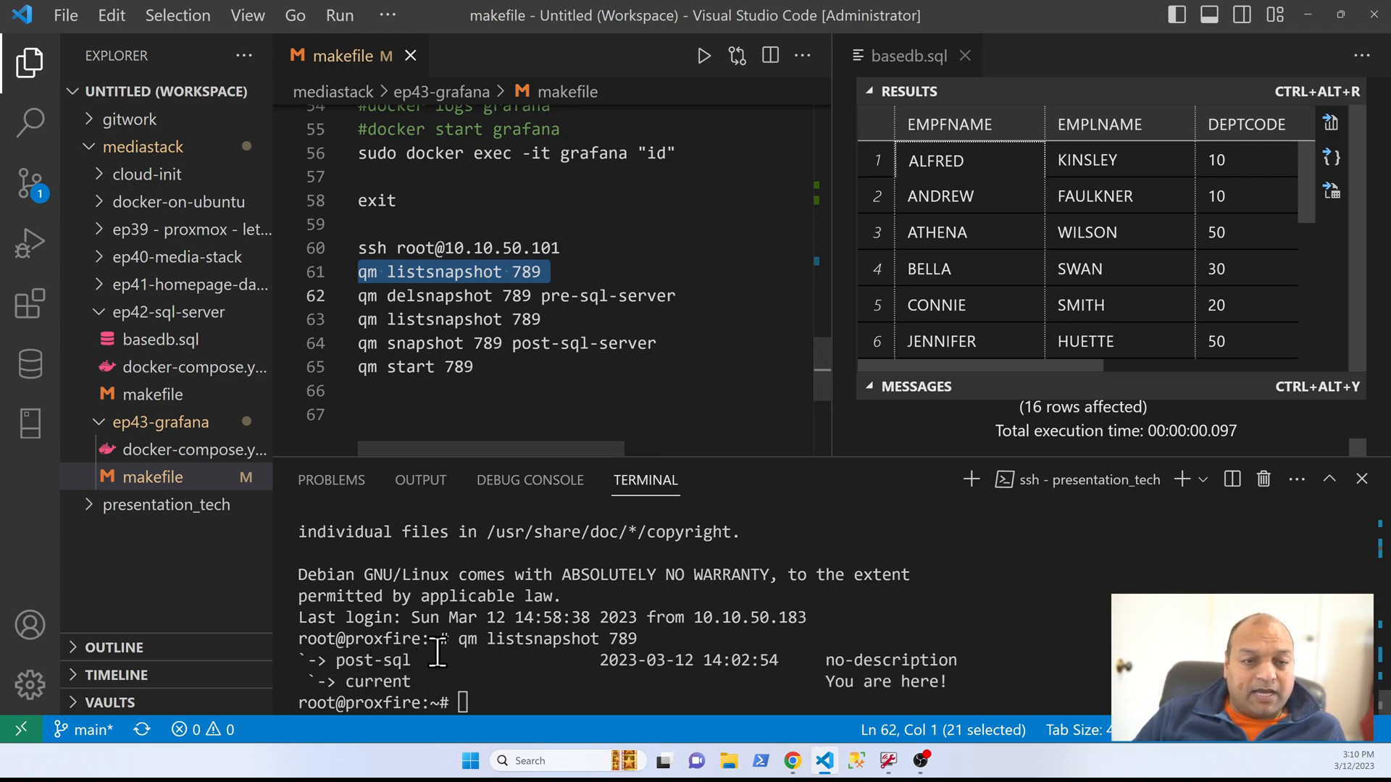
Step: Copy the listed snapshot name post-sql into the makefile's delsnapshot line and run qm delsnapshot 789 post-sql
left_click_drag(420, 661, 335, 665)
left_click(362, 659)
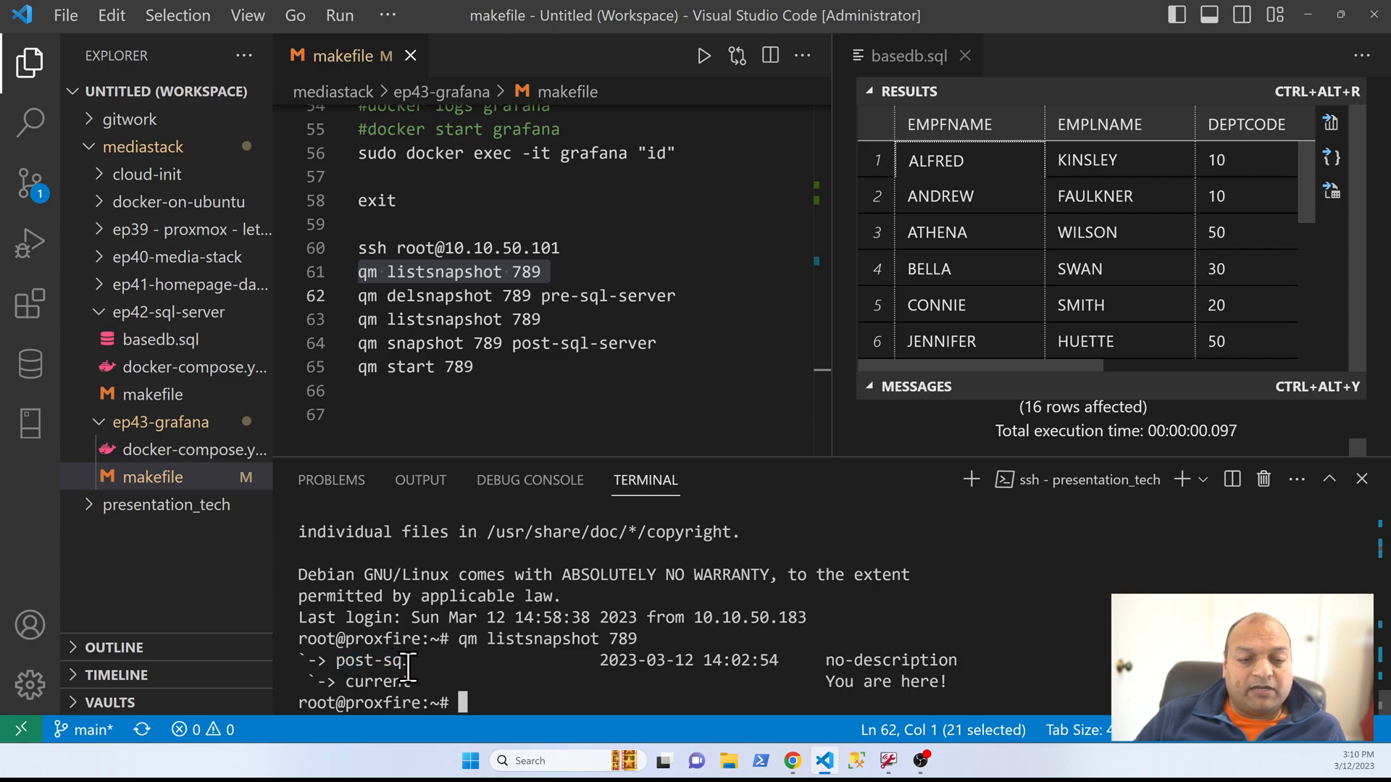
left_click(672, 302)
key("ctrl+shift+Left")
key("ctrl+shift+Left")
key("ctrl+shift+Left")
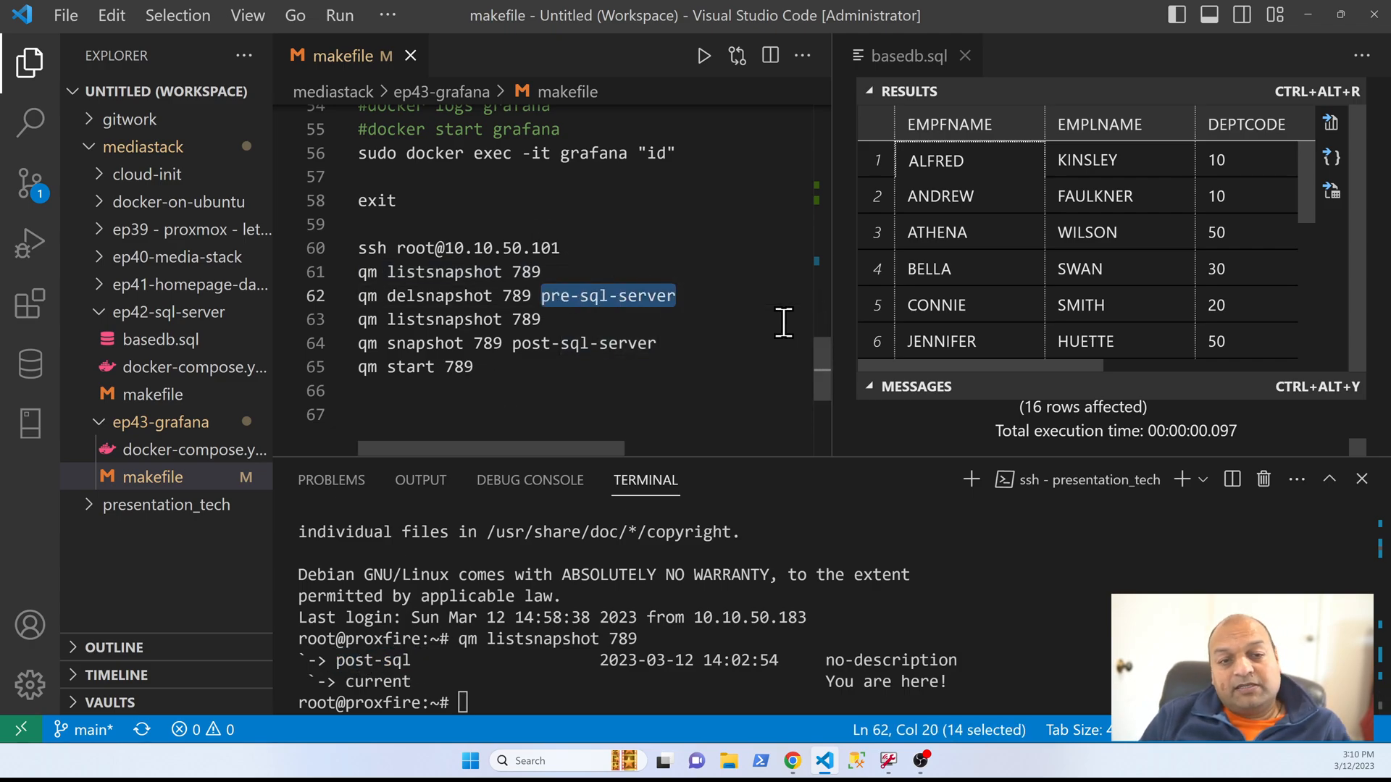
type("post-sql")
key("shift+Home")
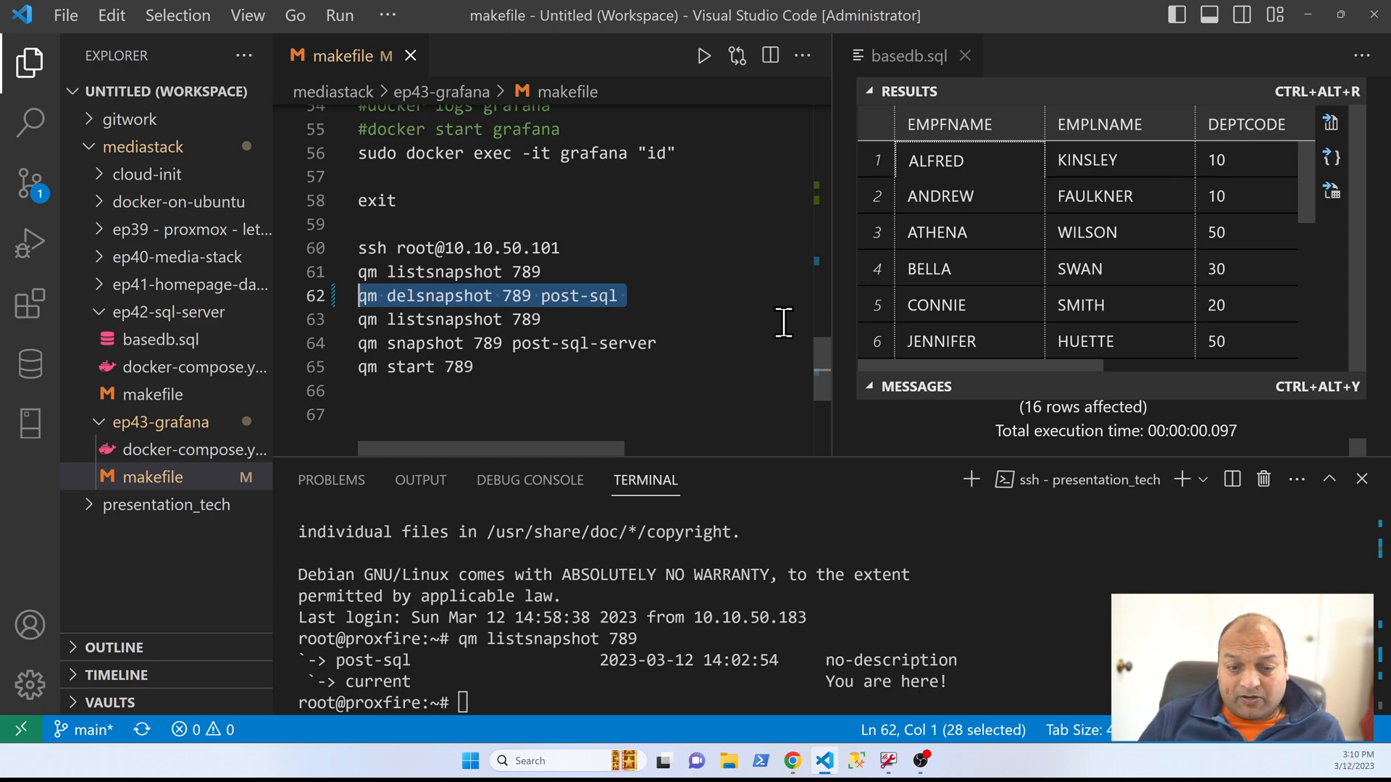
key("F8")
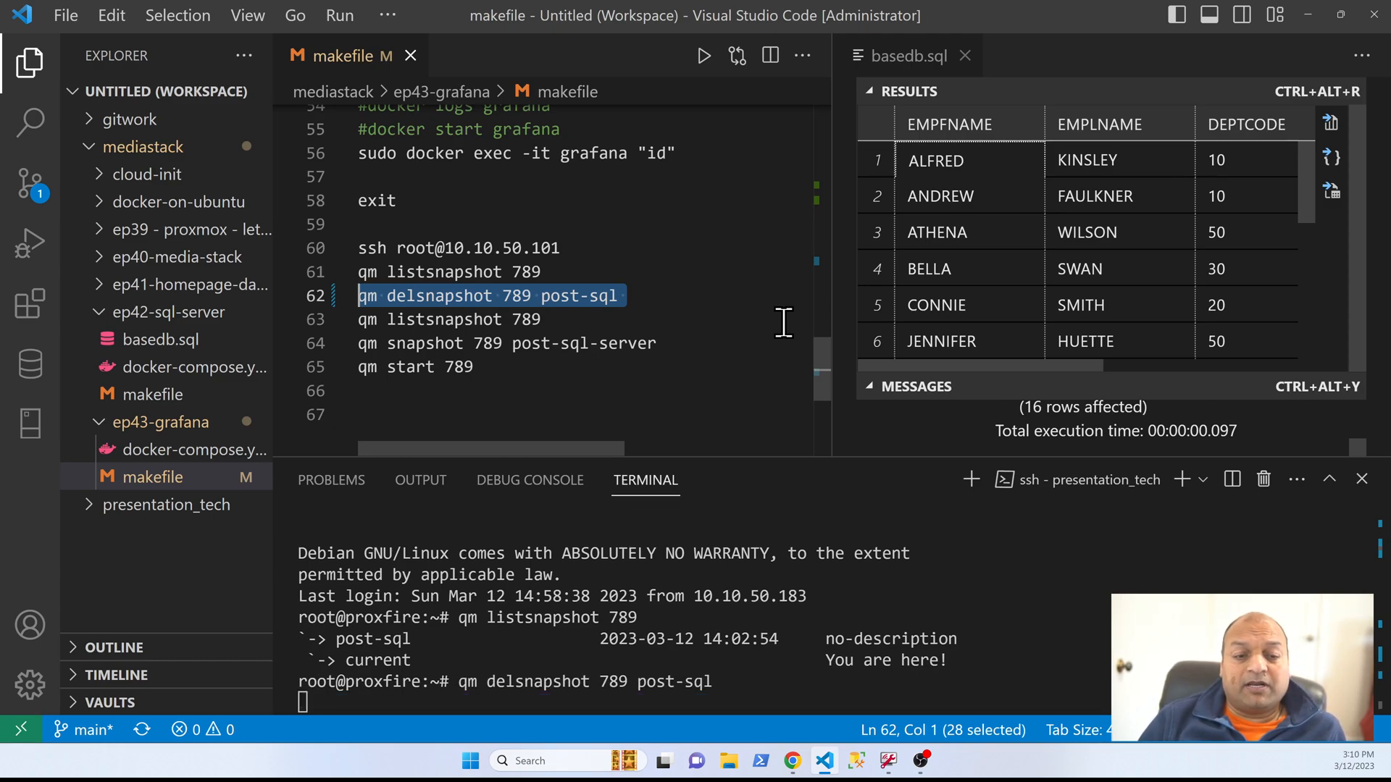
Step: Run the second qm listsnapshot 789 line to check VM 789's snapshots after the deletion
left_click(537, 319)
key("shift+Home")
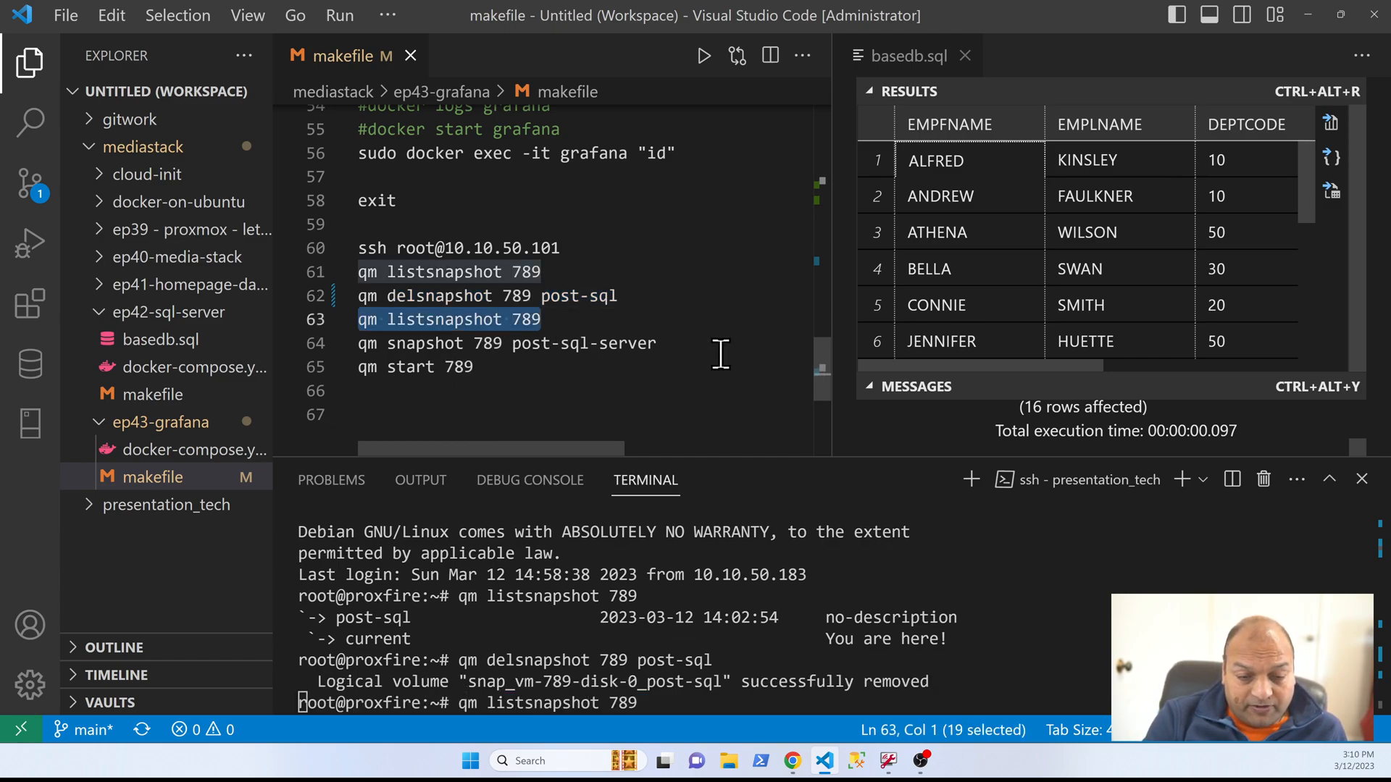
key("F8")
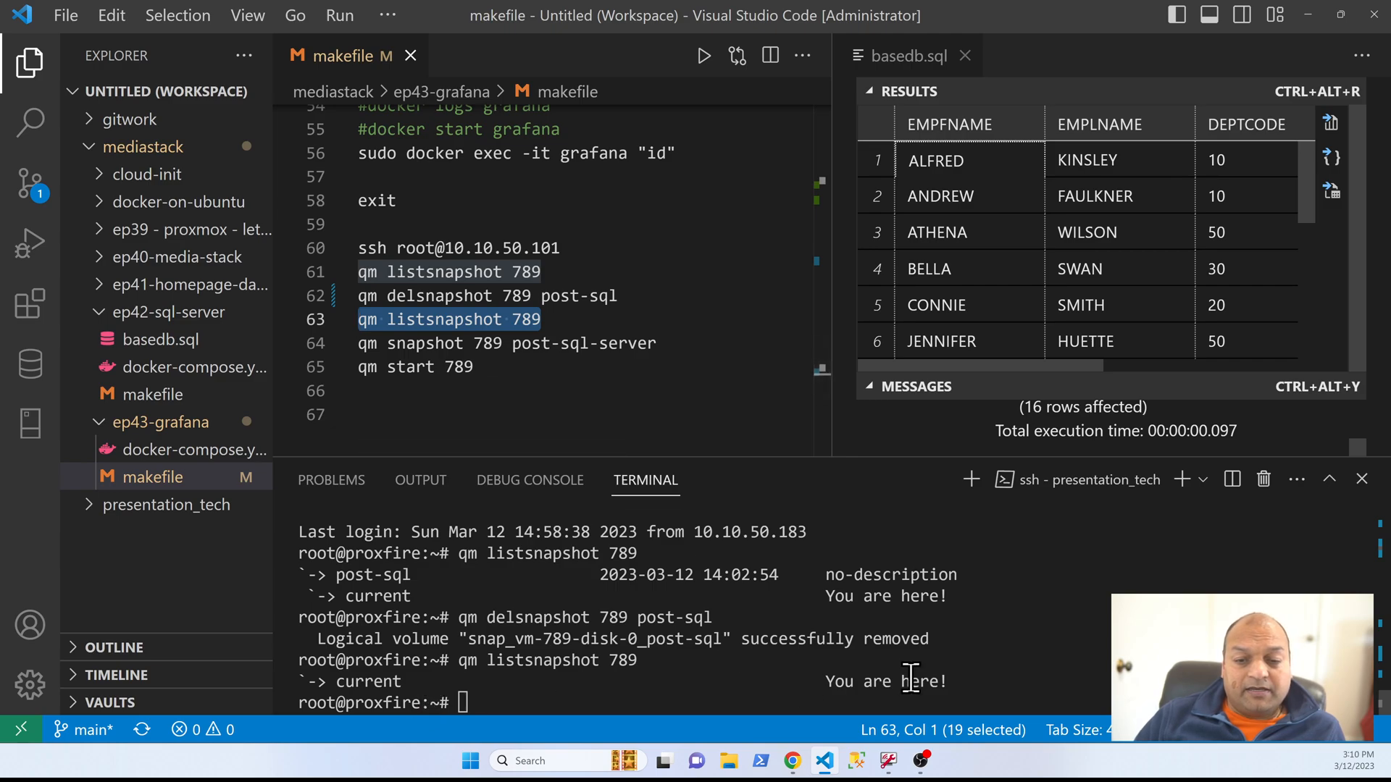
Step: Rename the snapshot in the makefile's snapshot line to post-grafana-sql and run qm snapshot 789 post-grafana-sql
left_click(693, 343)
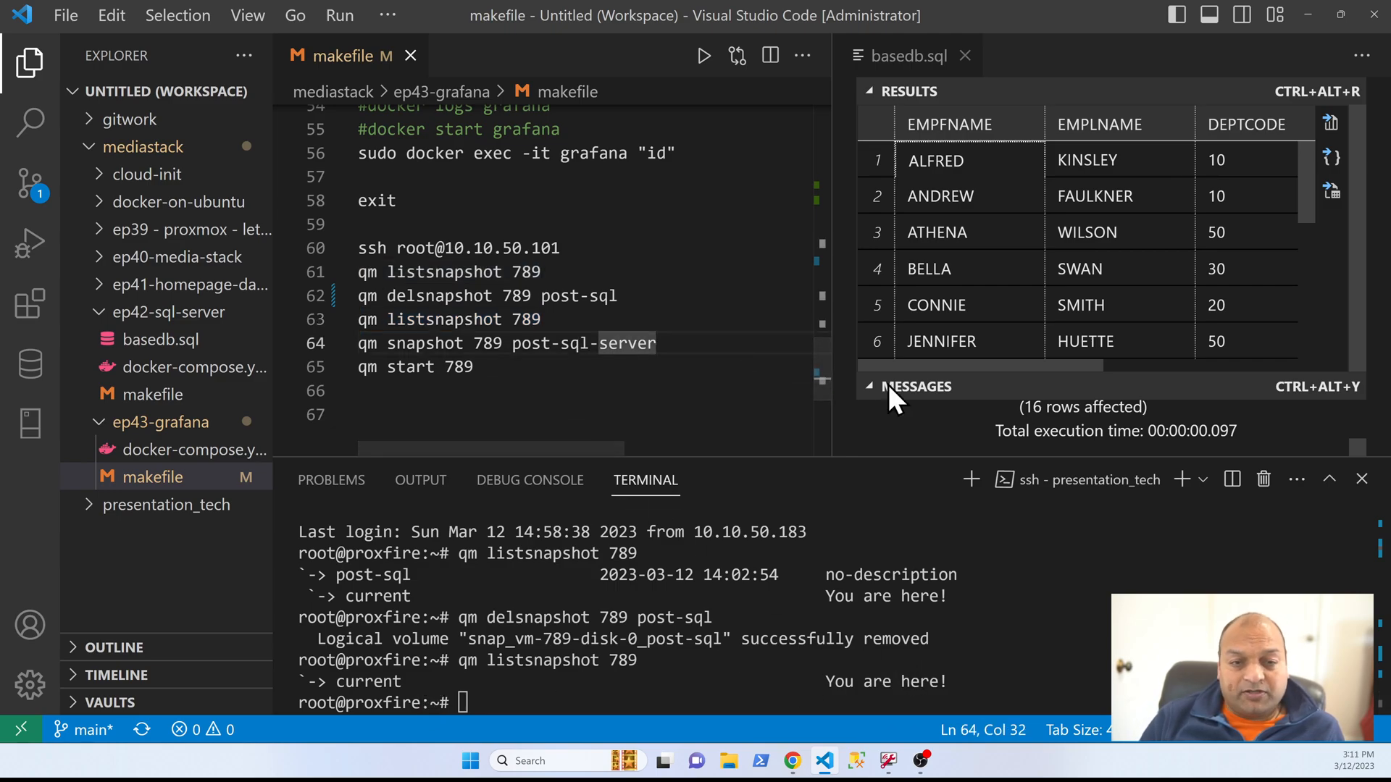
key("ctrl+shift+Left")
key("ctrl+shift+Left")
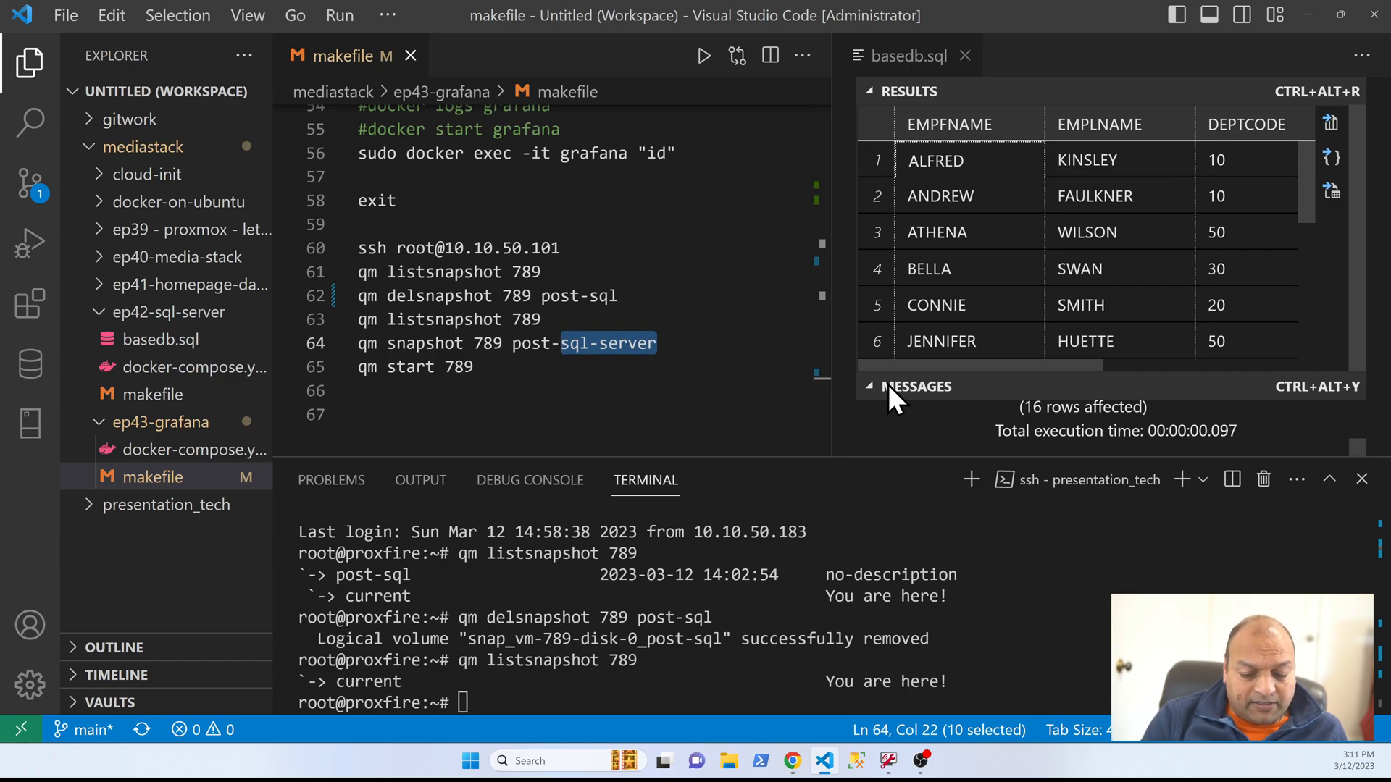
type("grafana")
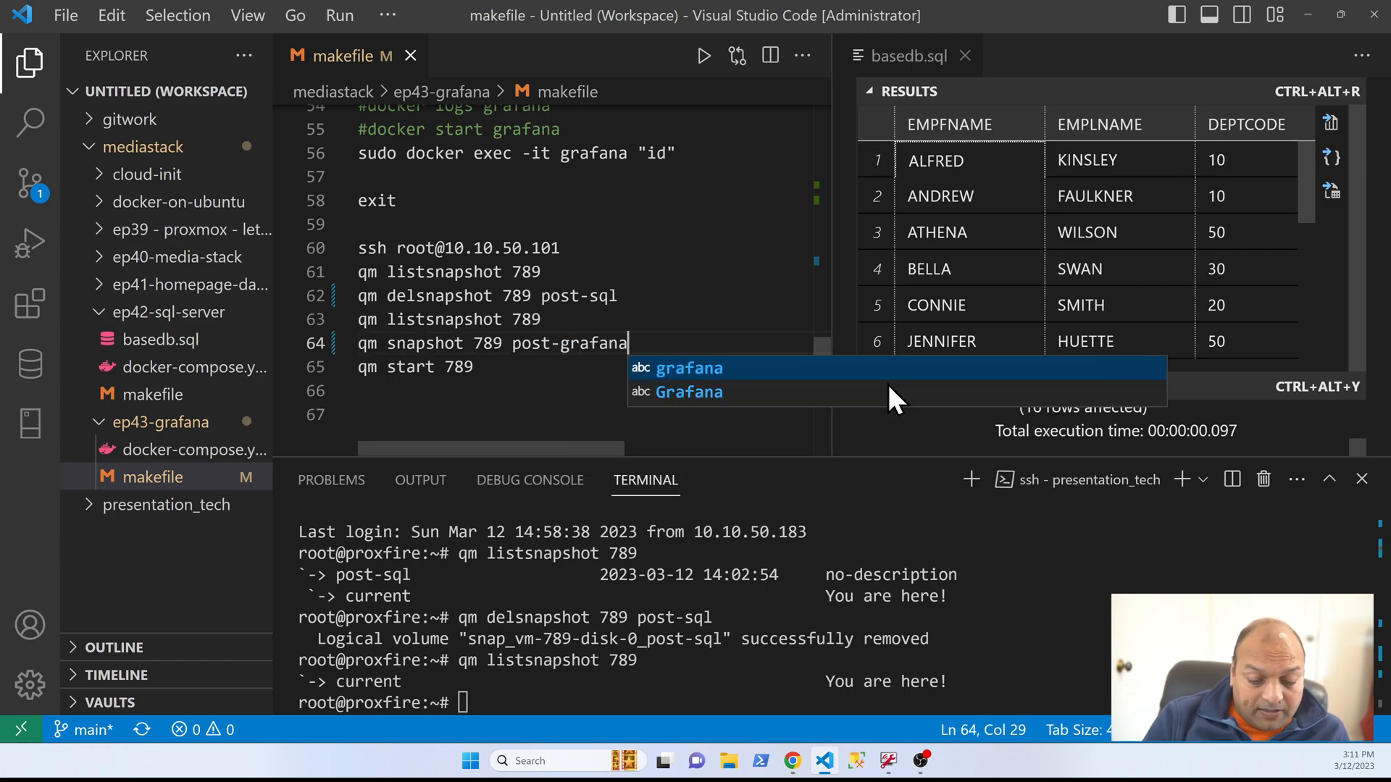
type("-sql")
key("shift+Home")
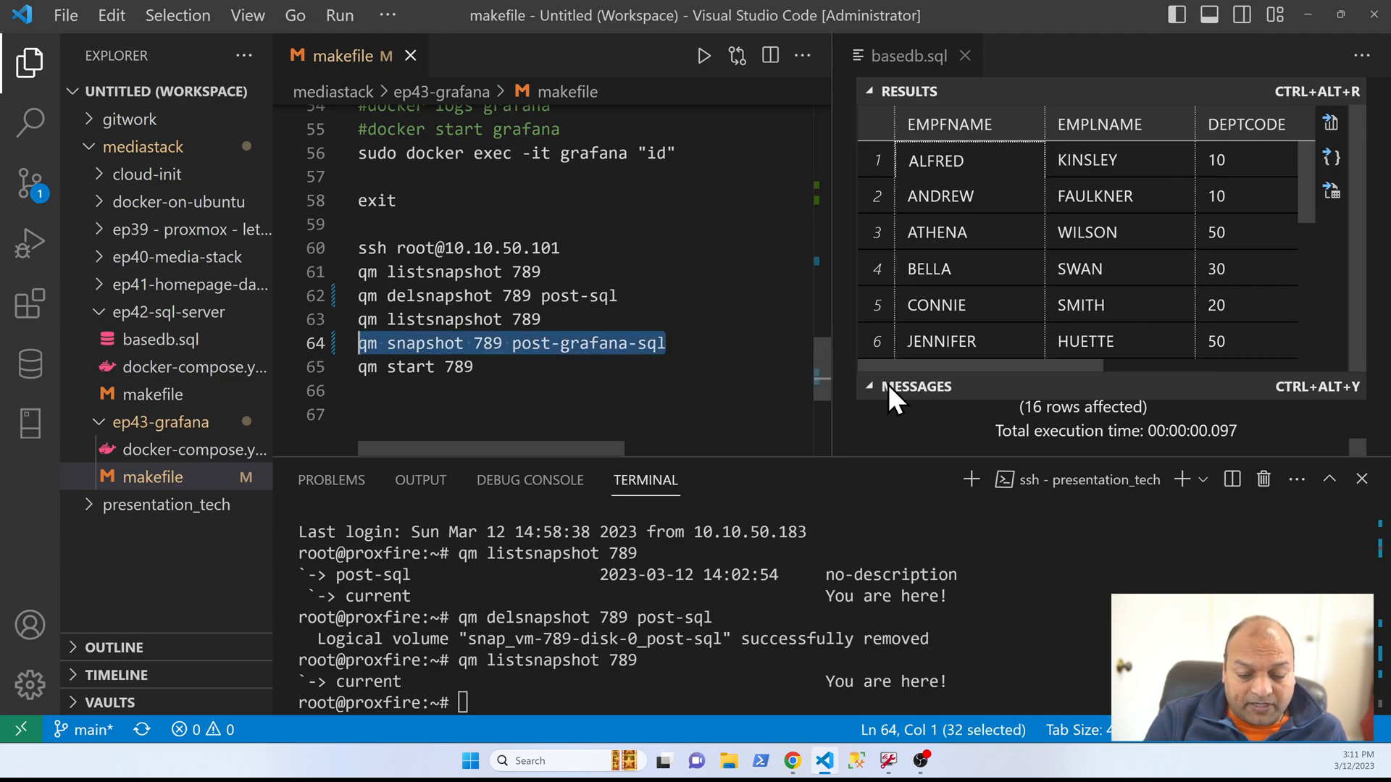
key("F8")
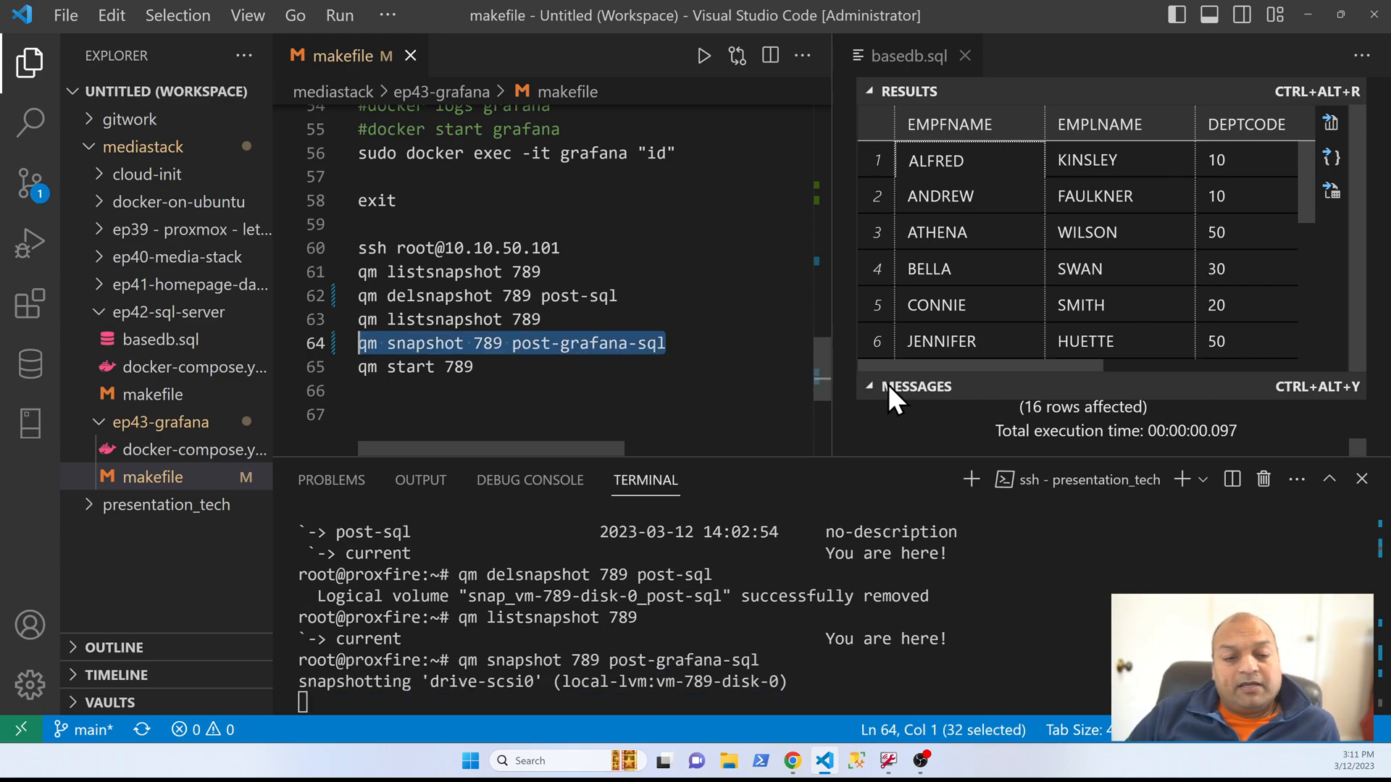
left_click(527, 376)
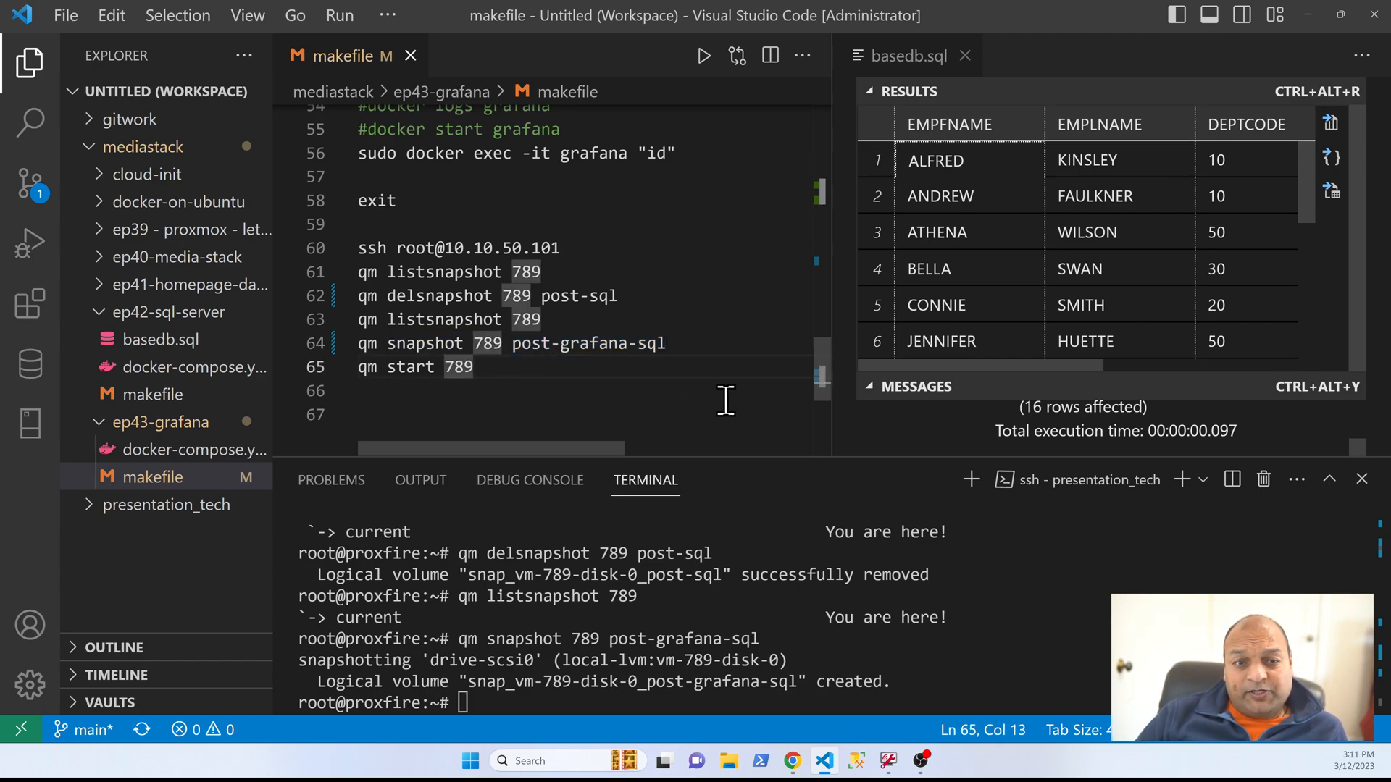
left_click_drag(665, 344, 341, 346)
left_click_drag(551, 369, 332, 373)
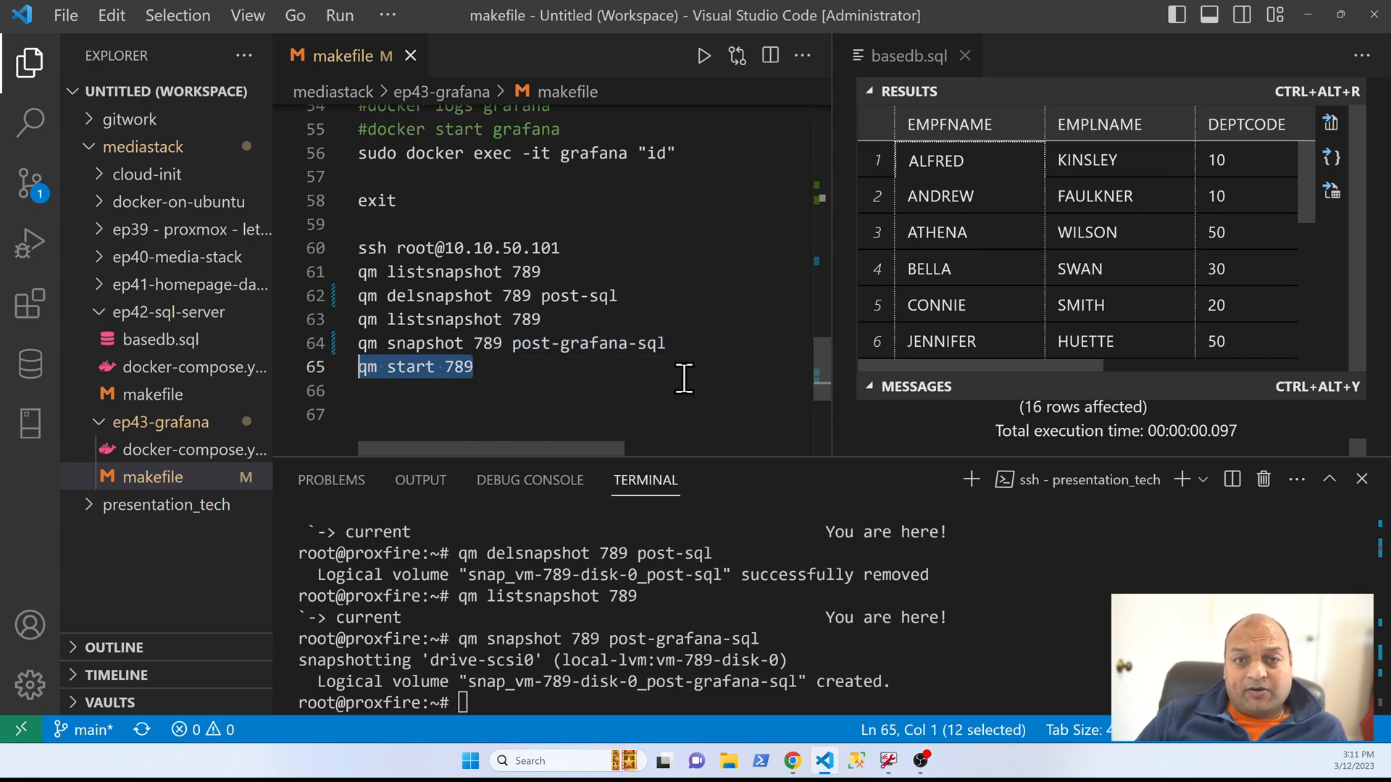